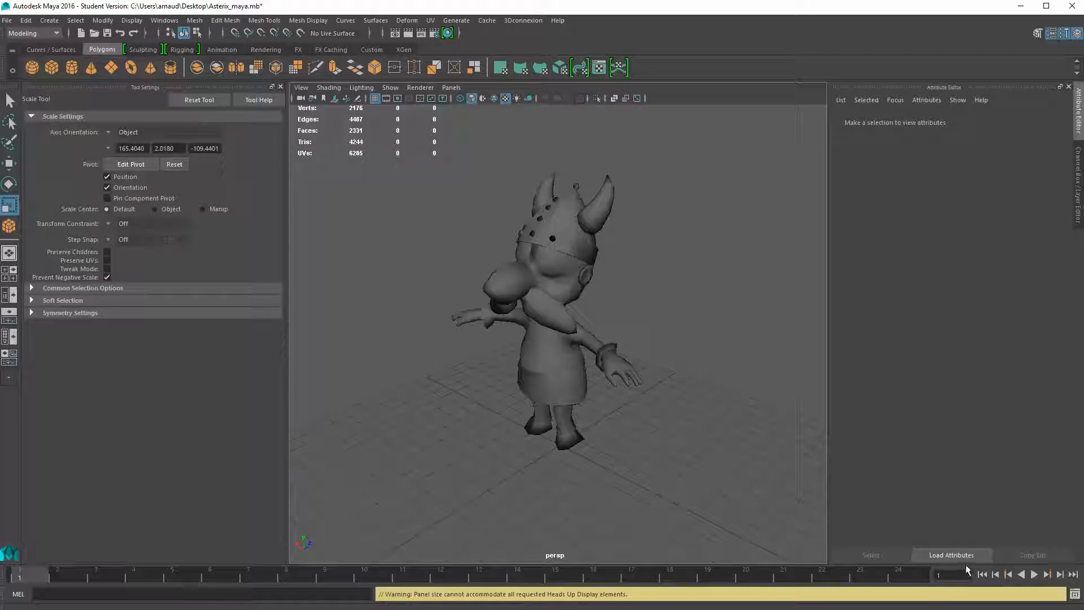
Show the channel box and examine the character's separate meshes, such as the tunic and the horned helmet
alt+drag(626, 528, 659, 312)
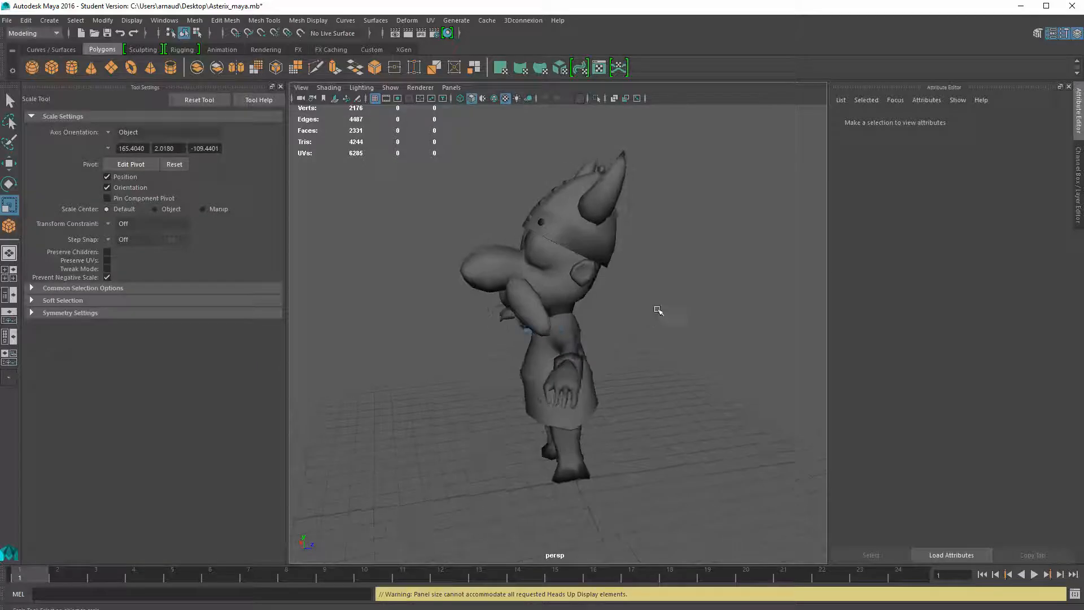
click(1068, 86)
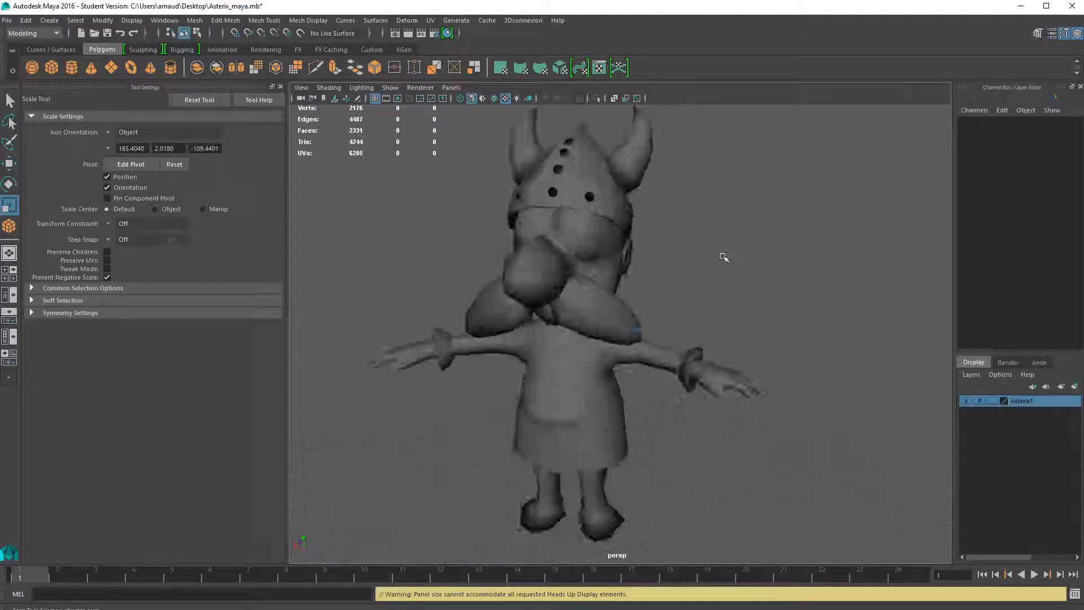
click(621, 382)
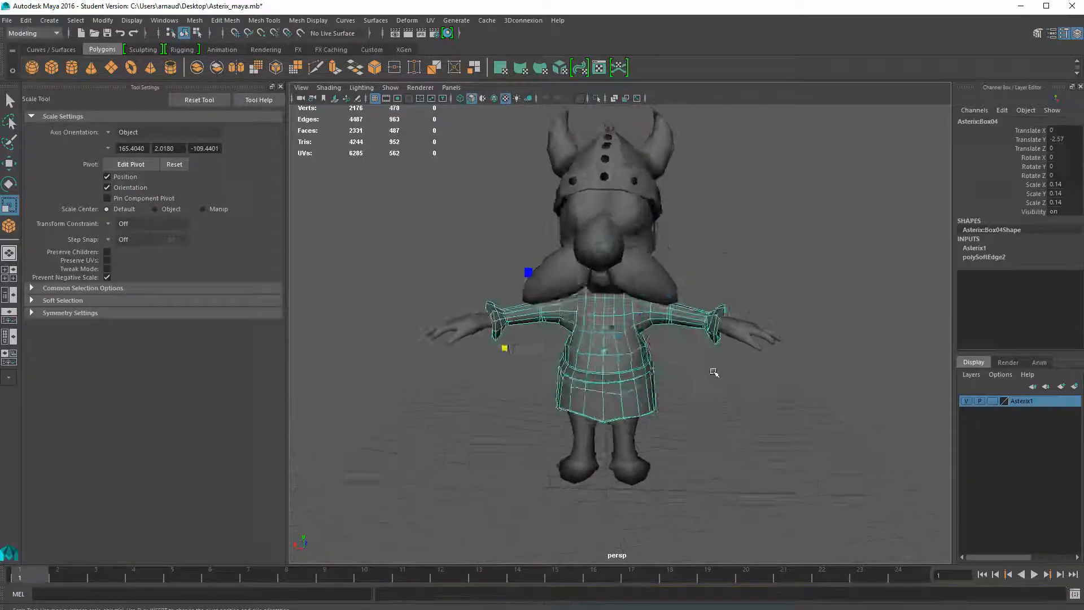
click(625, 318)
click(619, 245)
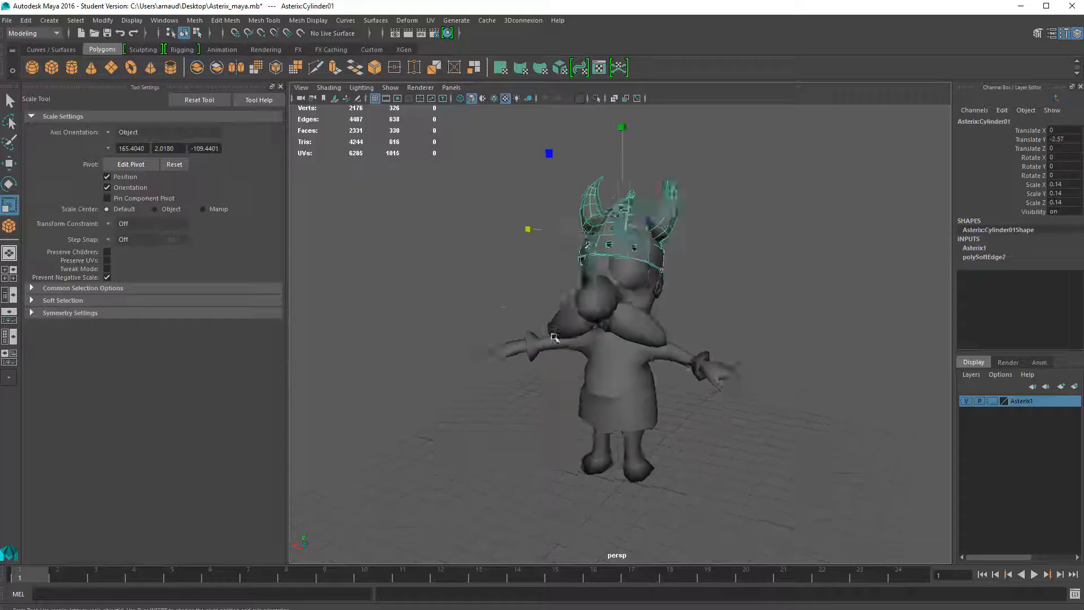
click(578, 349)
click(650, 255)
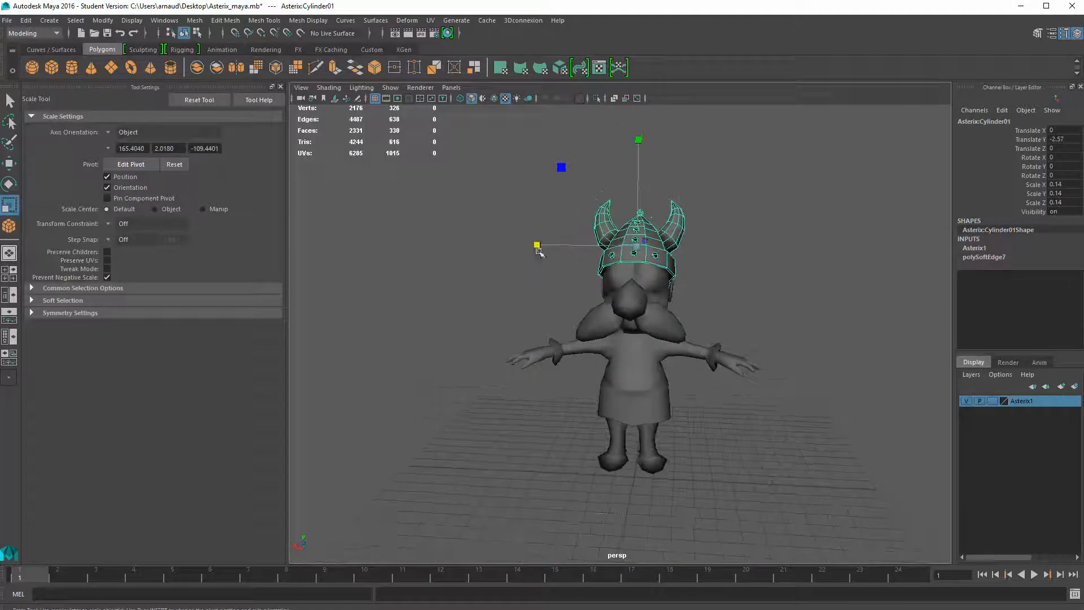
drag(810, 514, 810, 515)
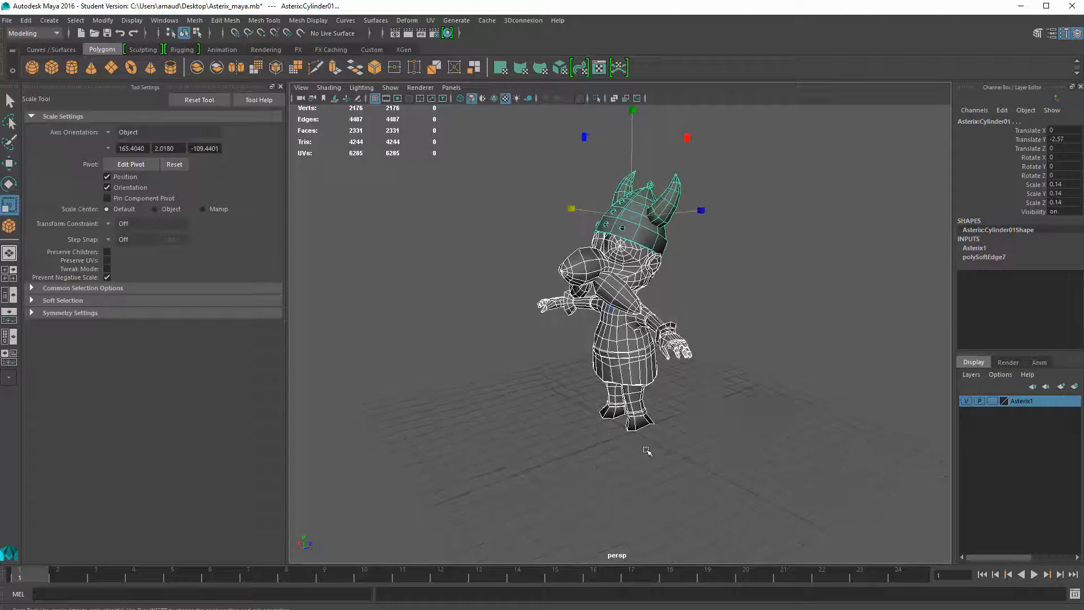
click(758, 396)
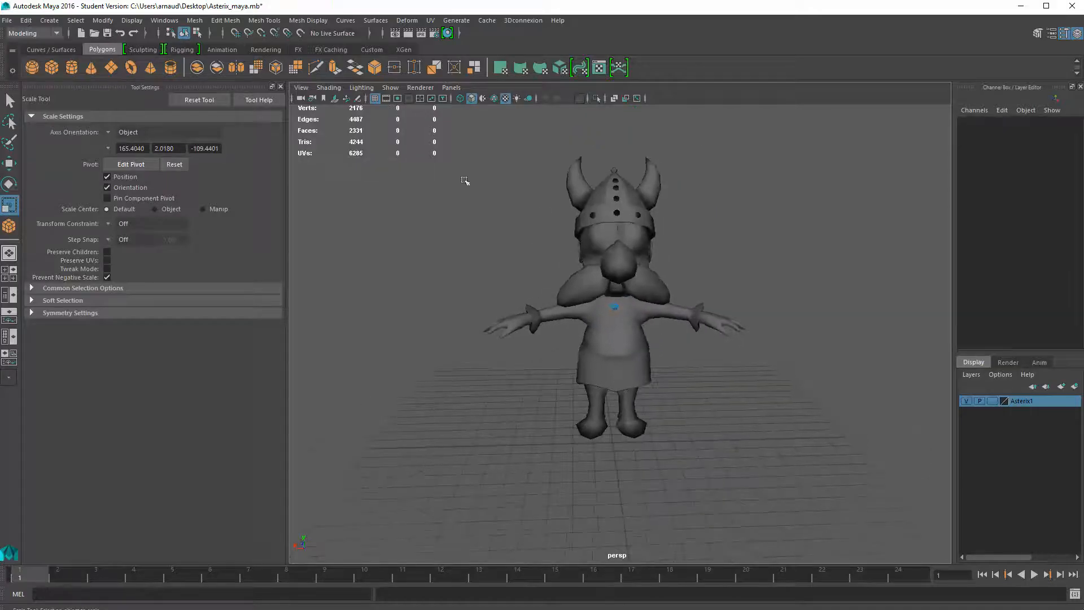
Combine all of the character's meshes into one object and center its pivot
drag(454, 148, 766, 468)
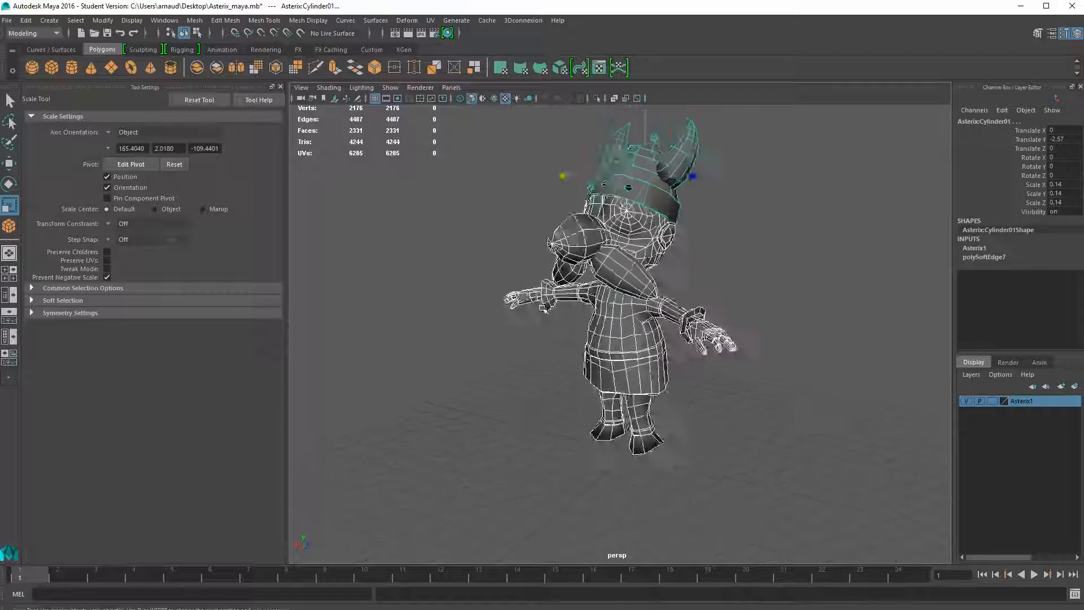
click(218, 21)
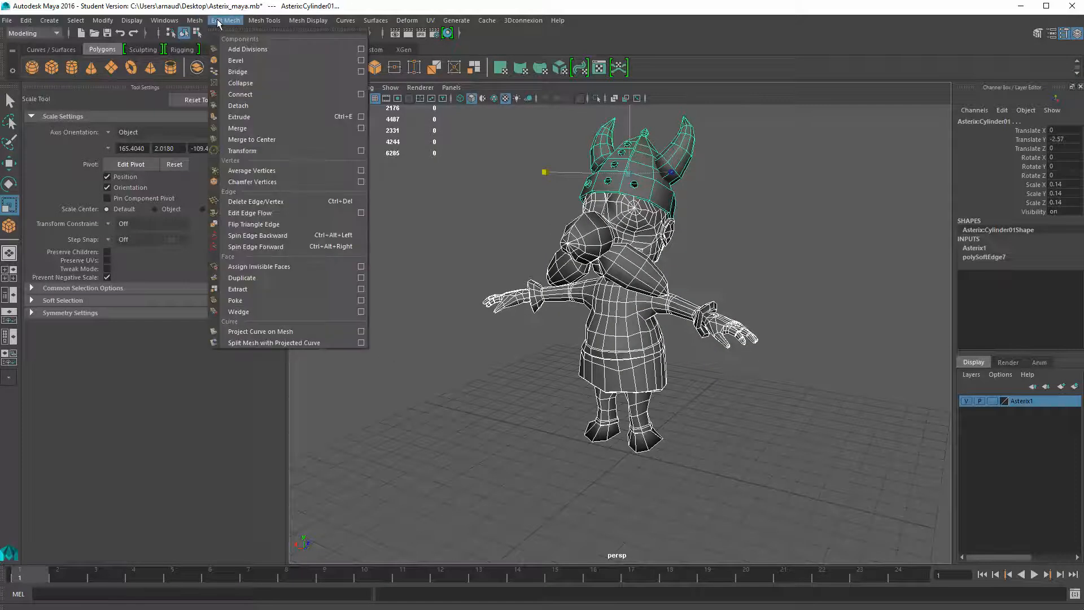
click(207, 61)
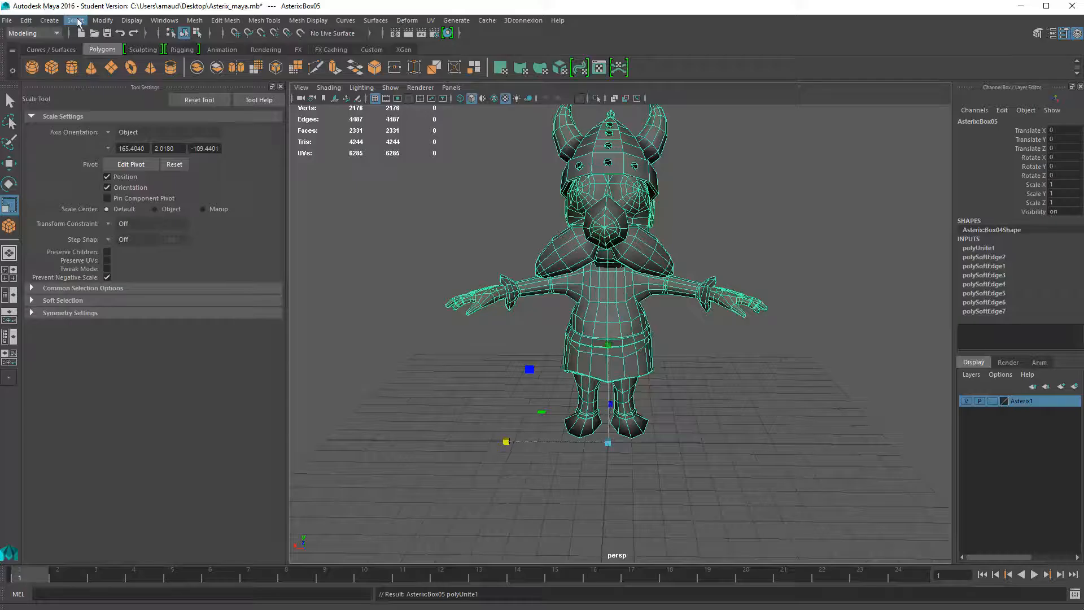
click(76, 20)
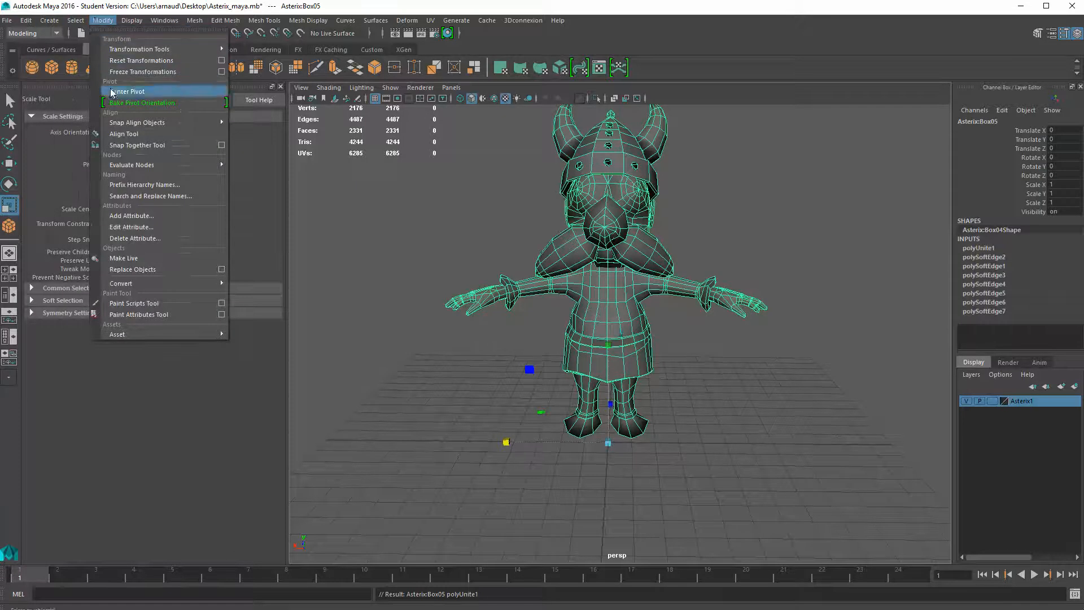
click(113, 92)
alt+drag(632, 328, 705, 329)
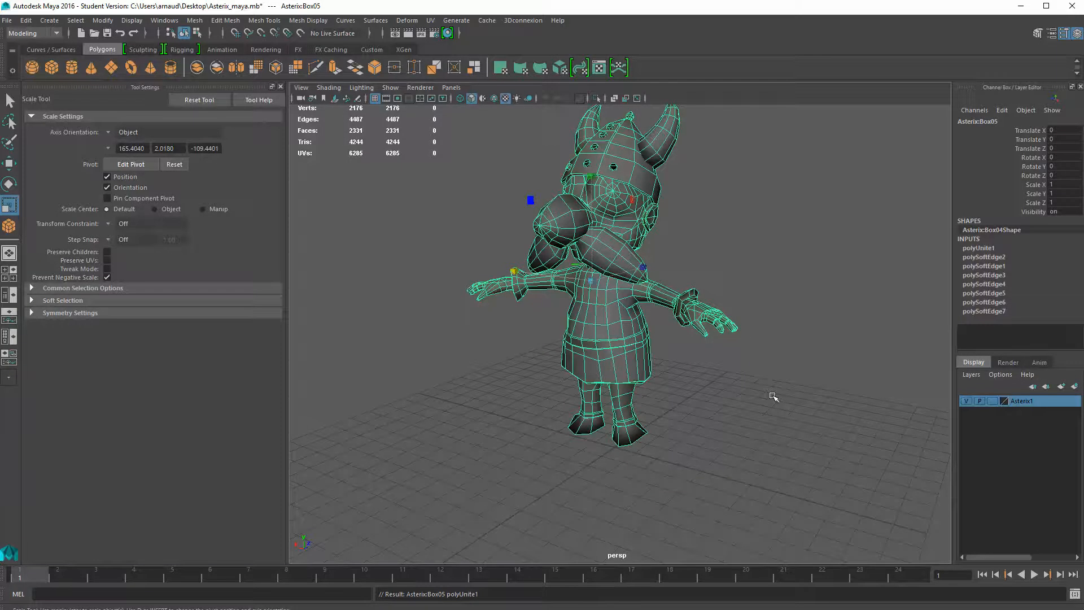
Show the character in the side view and change the menu set to Rigging
key(space)
key(space)
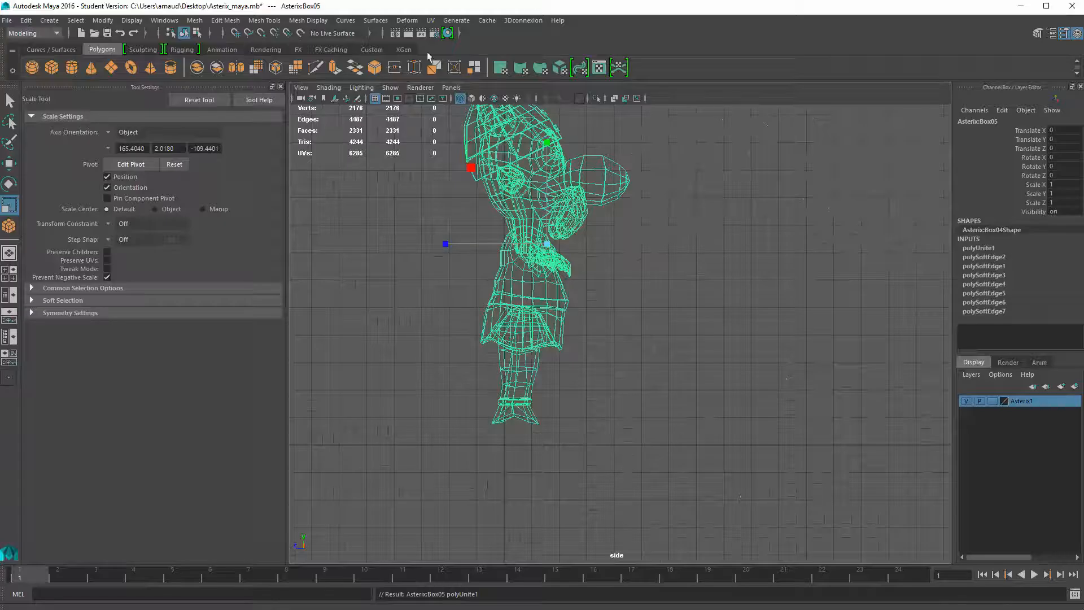
click(48, 34)
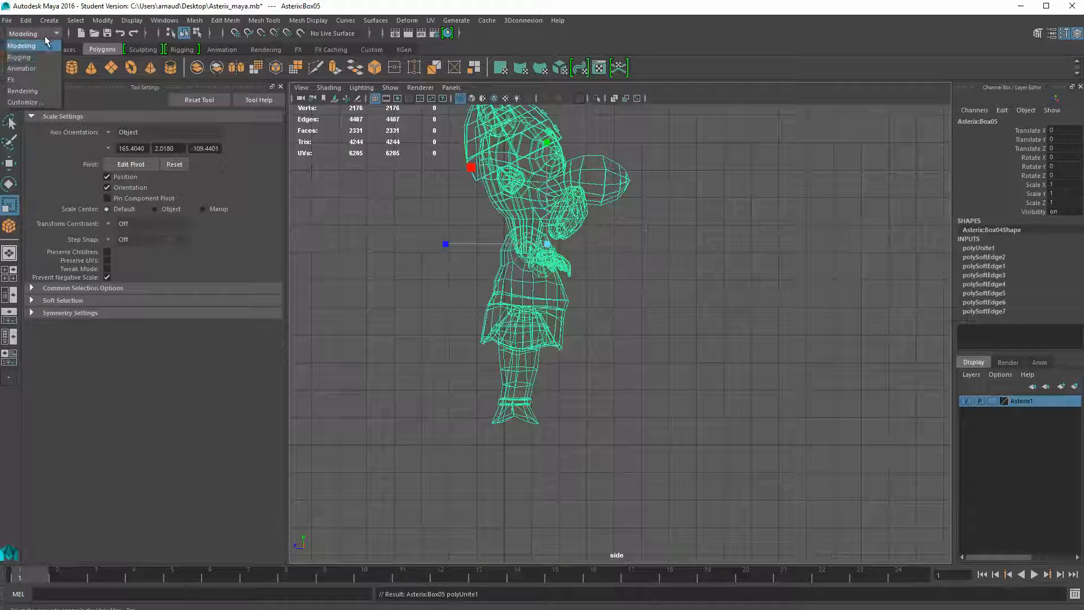
click(41, 59)
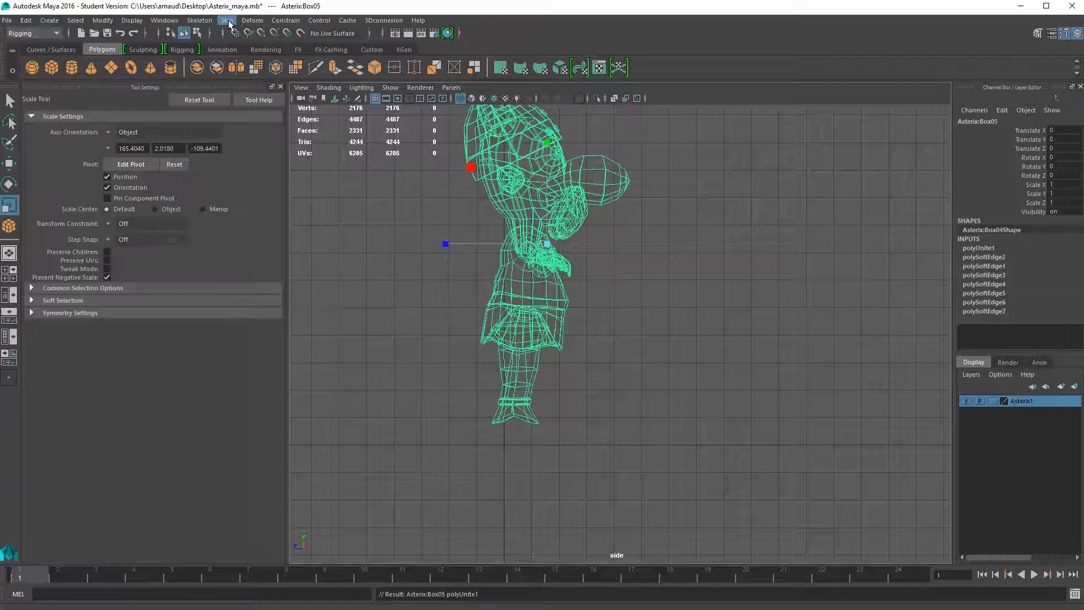
Try a two-joint chain about 4.8 units long in the empty area in front of the character and undo it
click(200, 21)
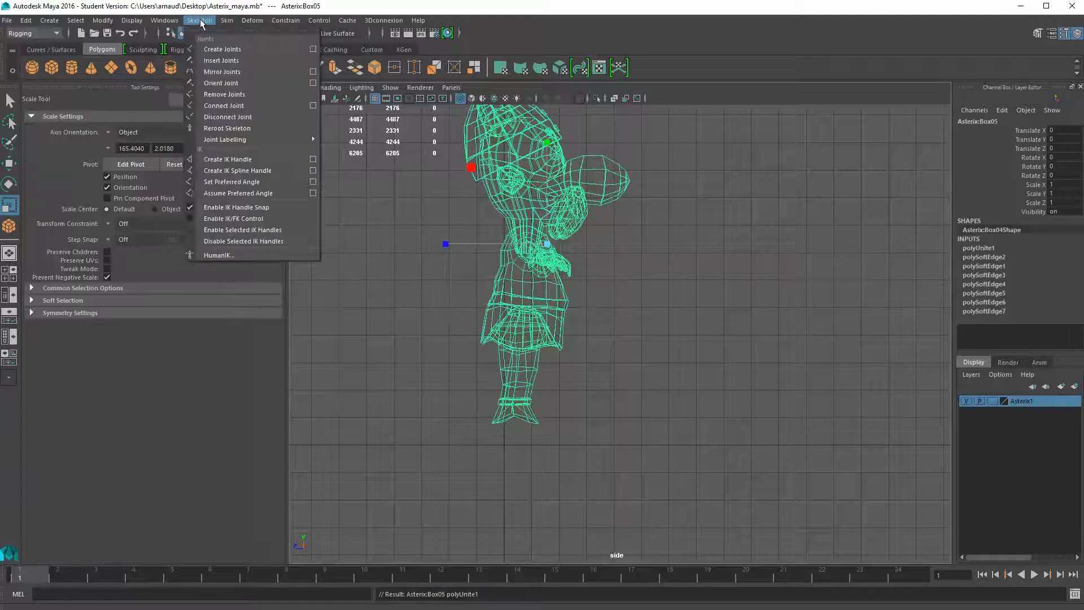
click(220, 49)
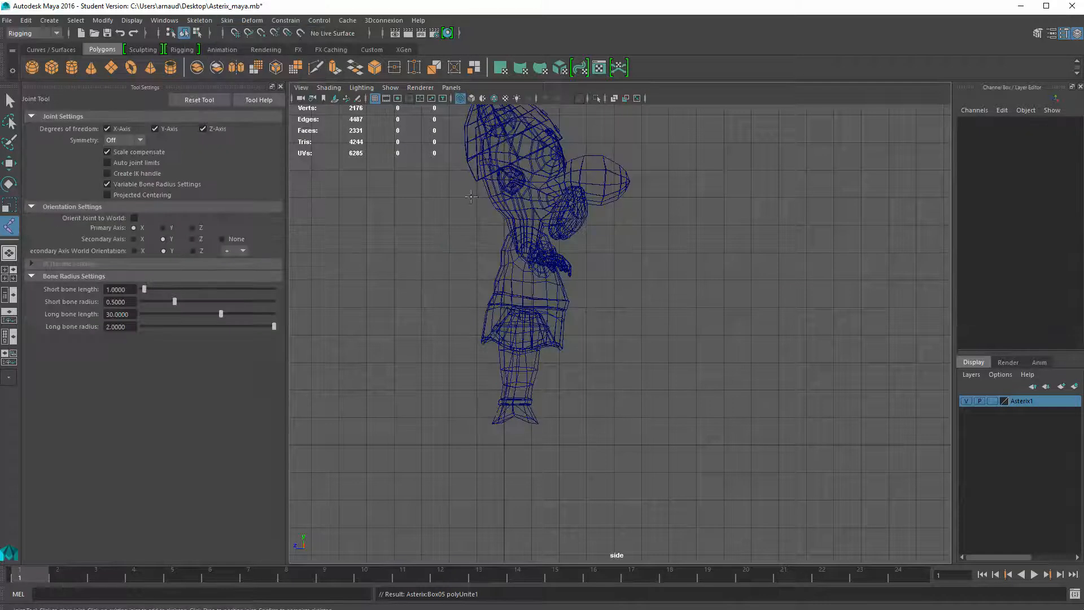
click(751, 198)
drag(687, 310, 687, 314)
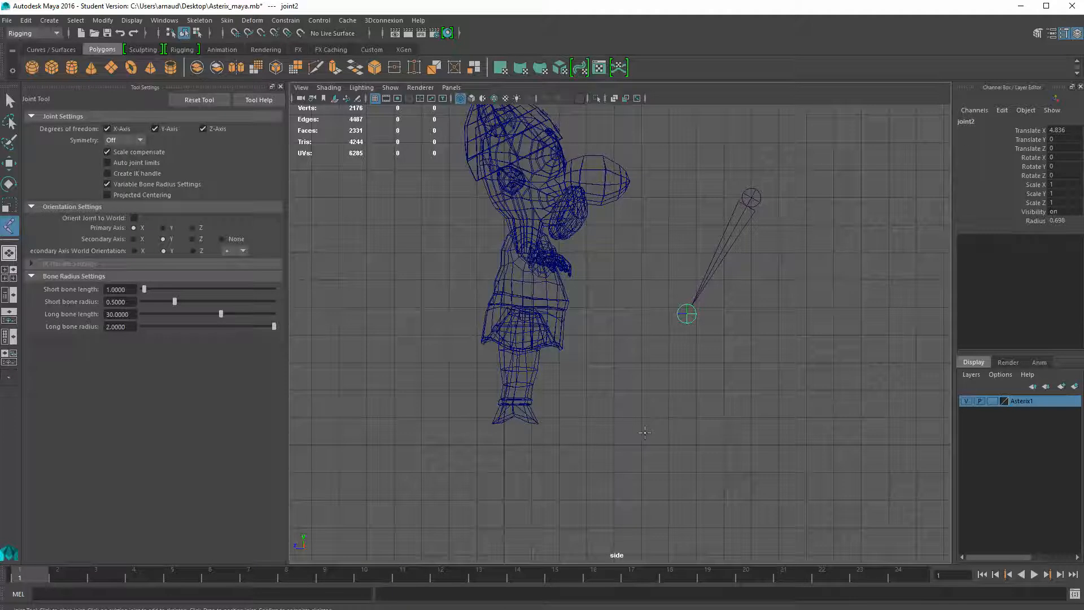
key(r)
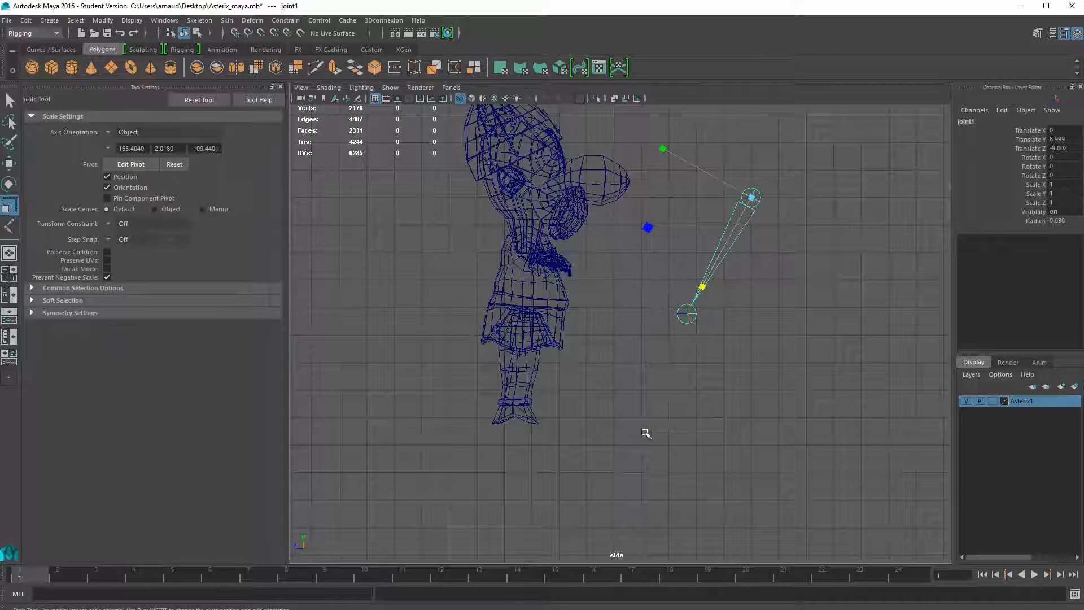
key(ctrl+z)
key(ctrl+z)
key(ctrl+z)
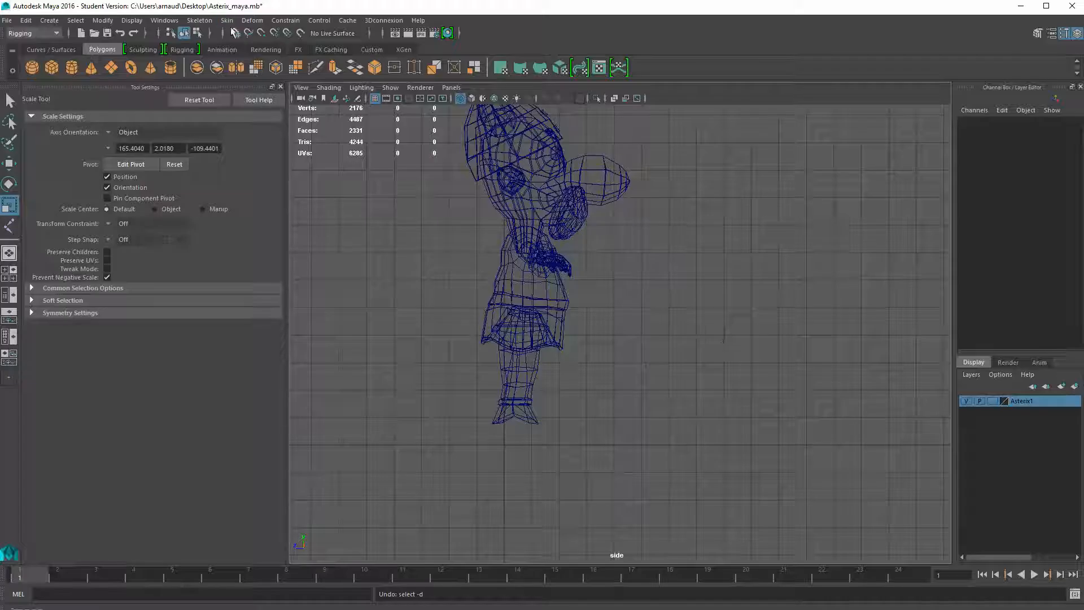
Draw a three-joint chain in front of the character, with bones about 5.2 and 4.8 units long
click(10, 225)
click(821, 148)
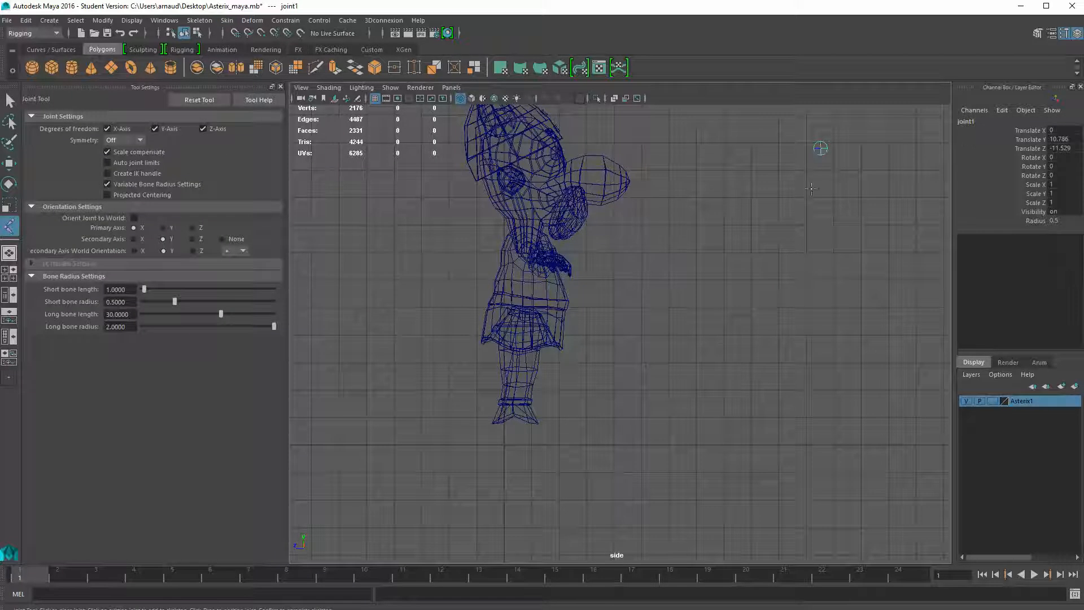
click(787, 285)
click(669, 347)
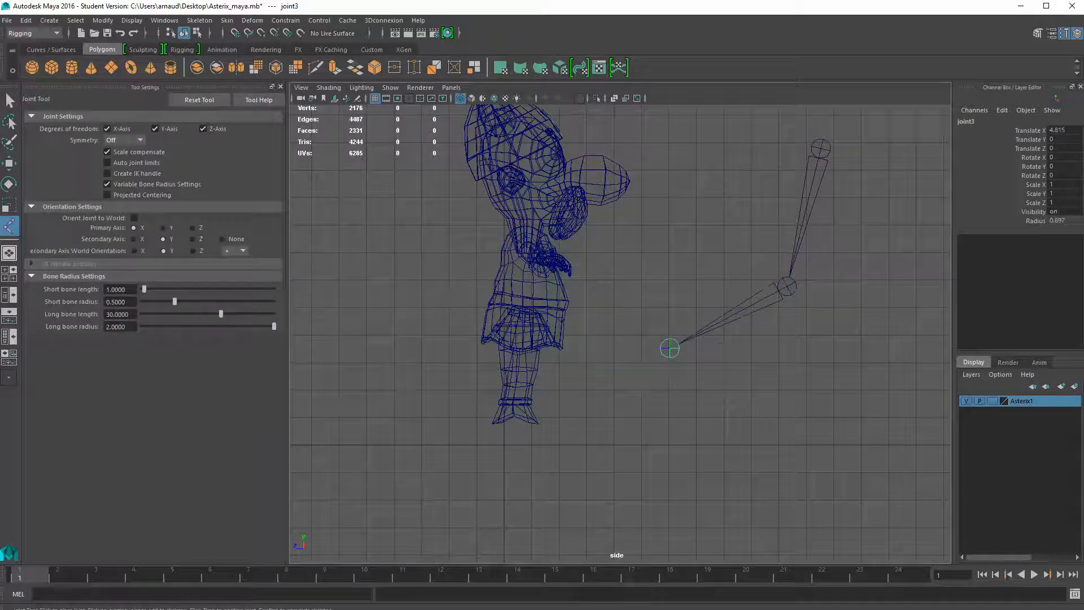
Move the chain's middle joint up toward the character and its end joint down and away from the character
click(9, 163)
click(787, 285)
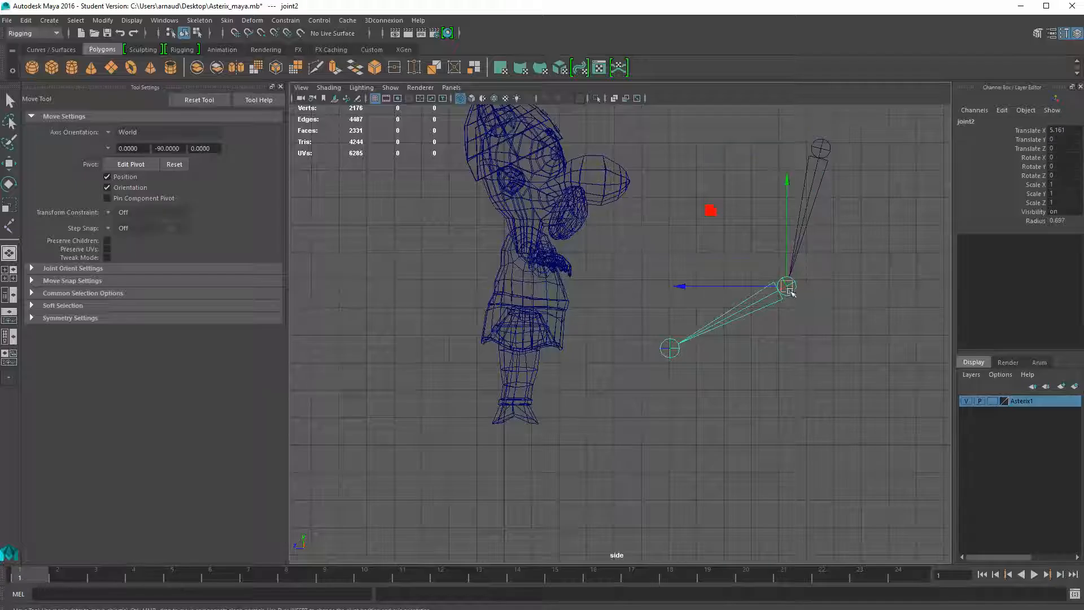
drag(786, 285, 750, 243)
click(634, 304)
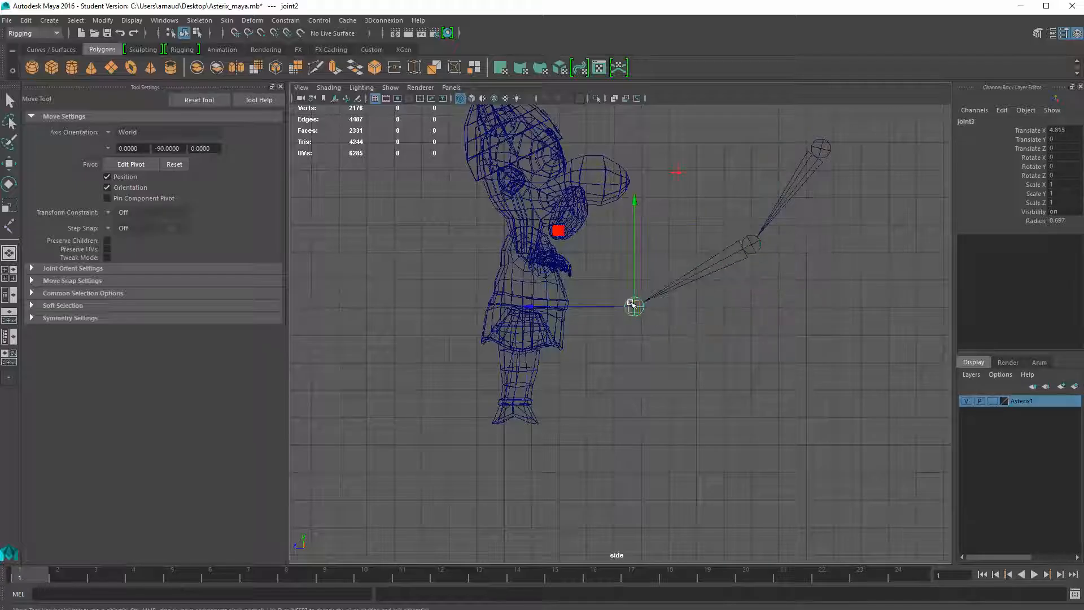
drag(634, 304, 720, 362)
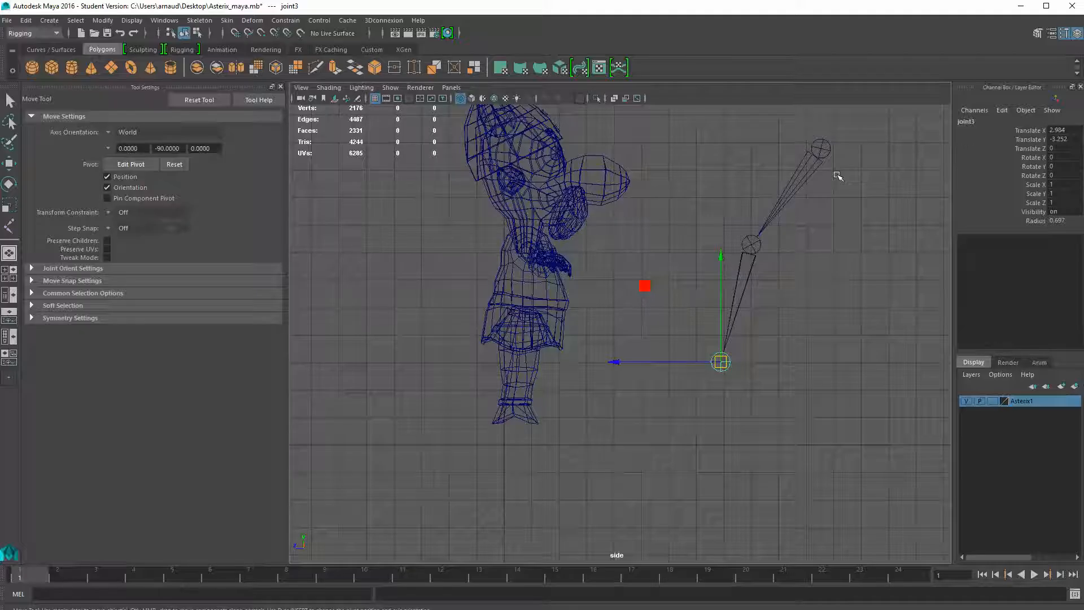
Delete the whole three-joint chain from its root joint
key(Up)
key(Up)
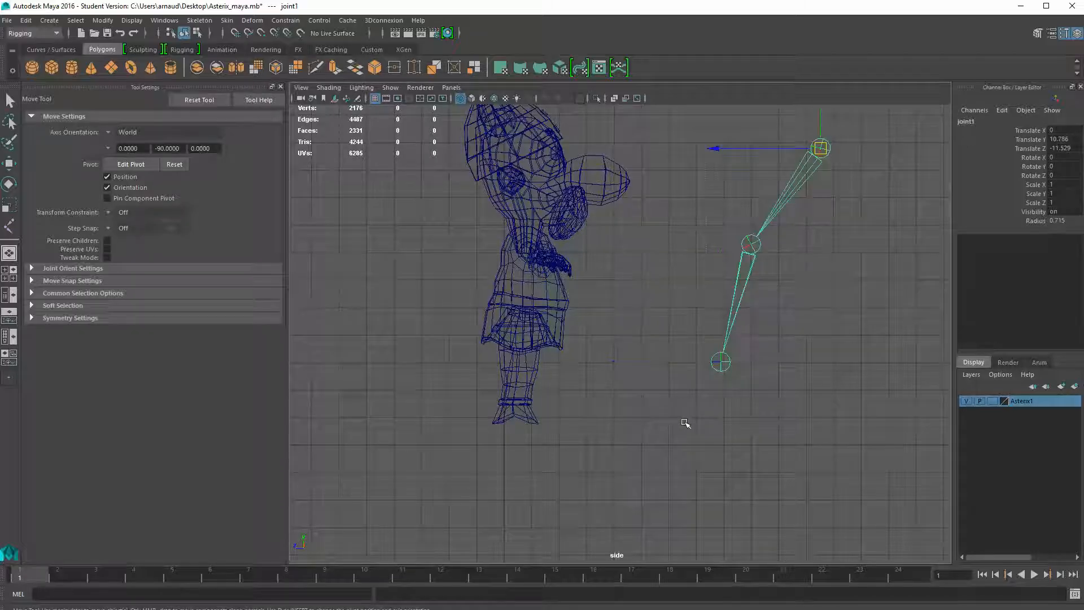
key(Delete)
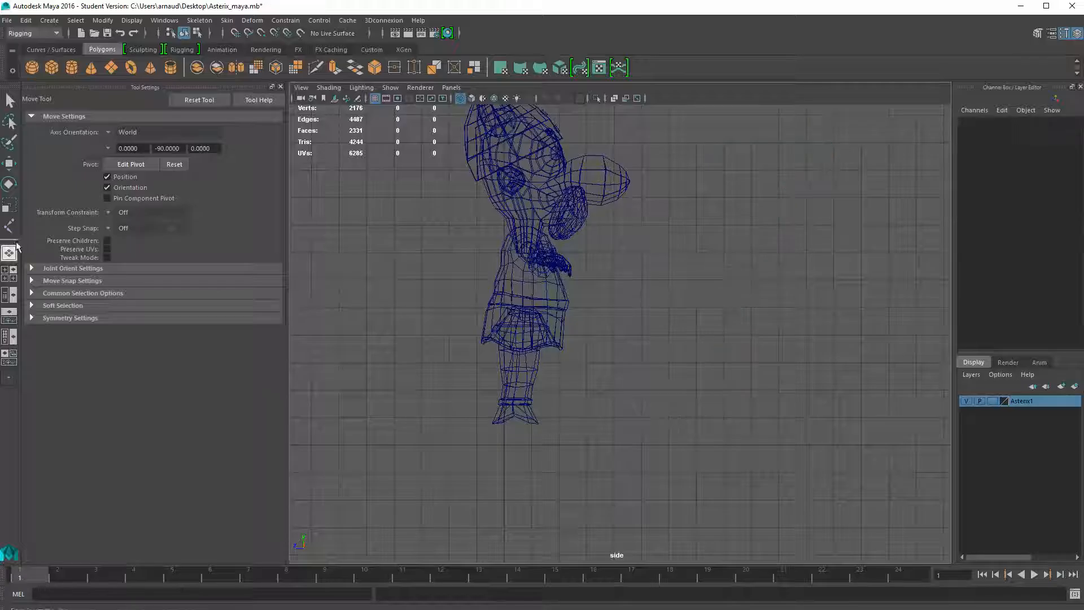
Draw a bent four-joint chain in front of the character, with a first bone about 5 units and a last bone about 4.1 units long
click(9, 226)
click(819, 154)
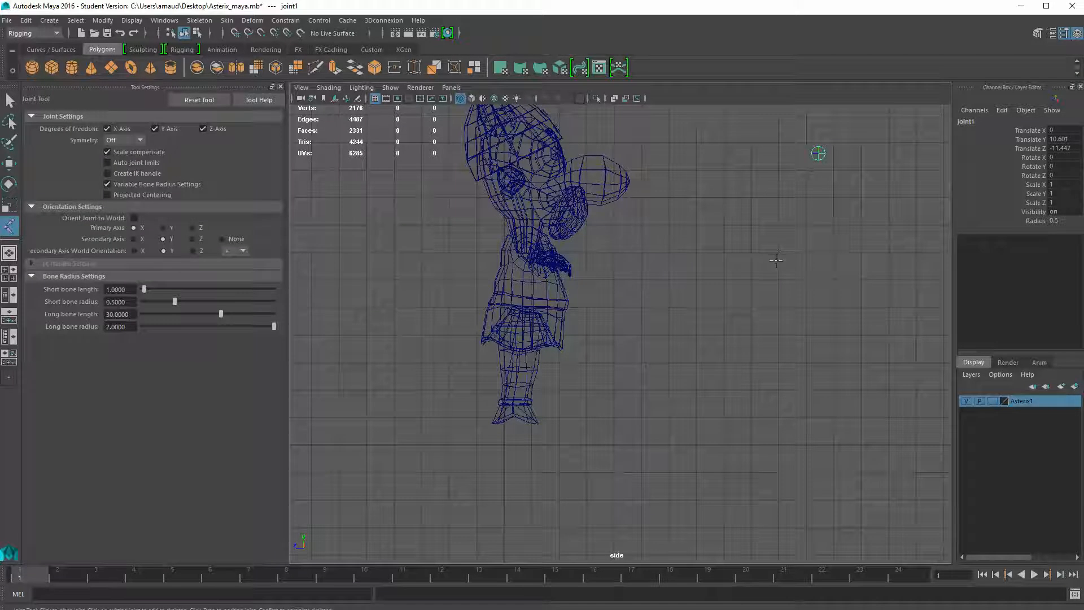
click(763, 275)
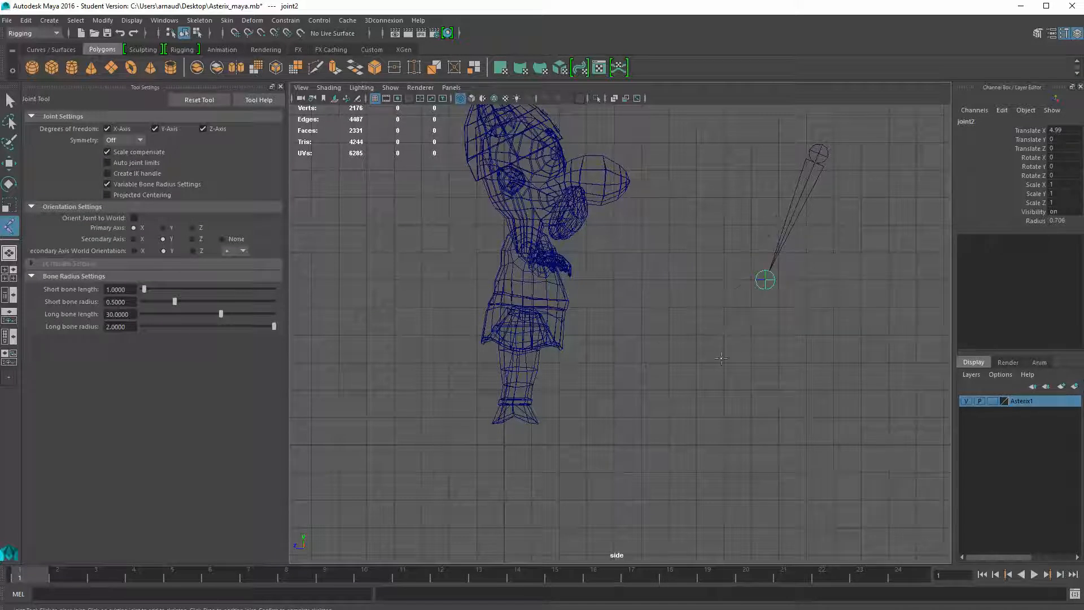
click(644, 353)
drag(641, 449, 650, 466)
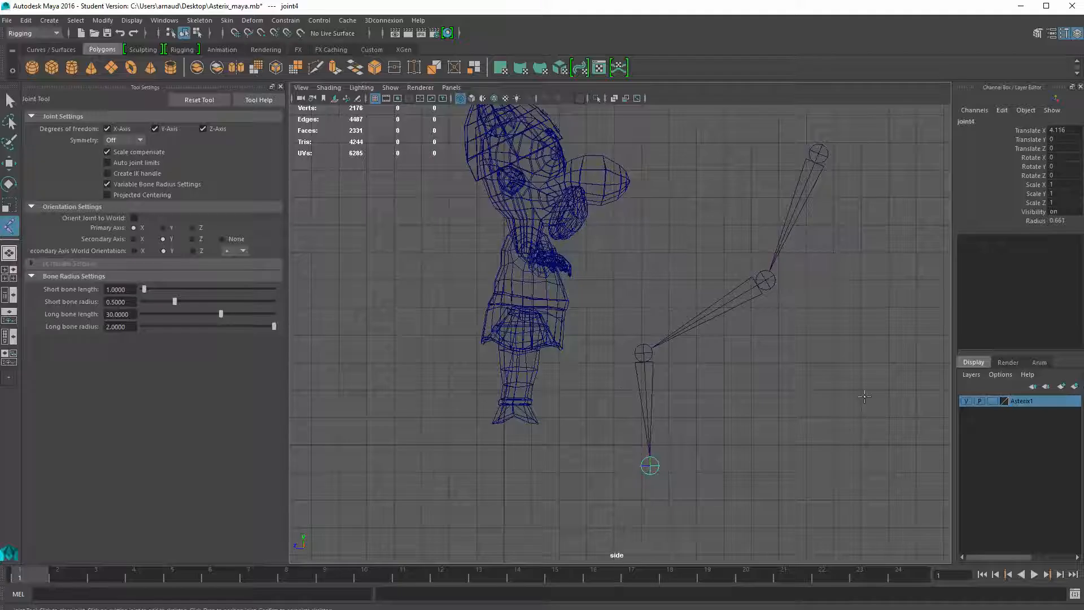
Undo all the joints of the four-joint chain
key(ctrl+z)
key(ctrl+z)
key(ctrl+z)
key(ctrl+z)
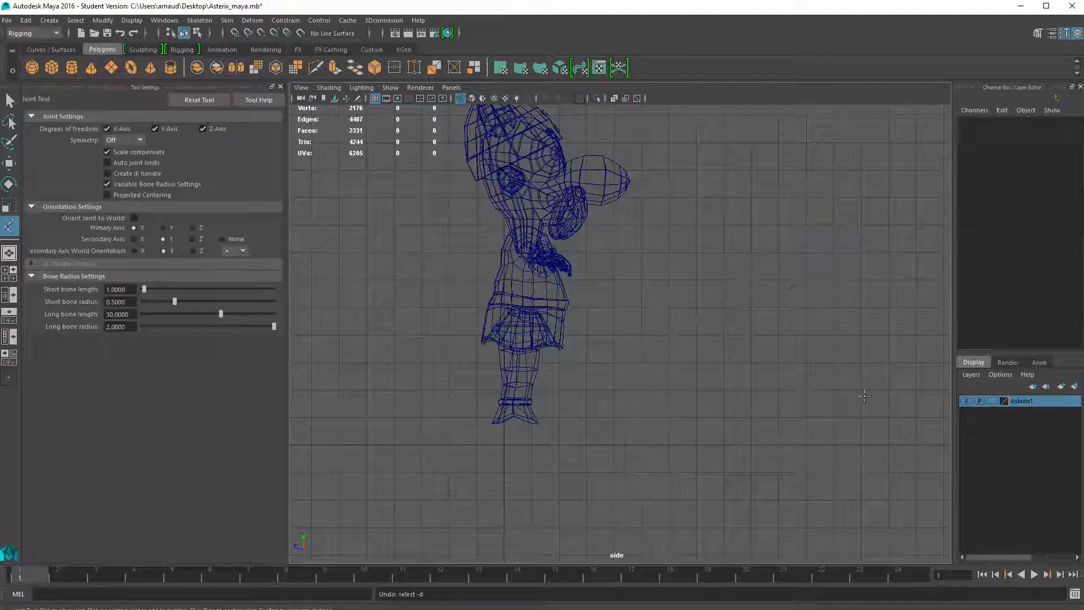
Create two separate, unconnected joints in front of the character at about Y 10.6, Z -11.3 and Y 7.4, Z -9.3
click(814, 153)
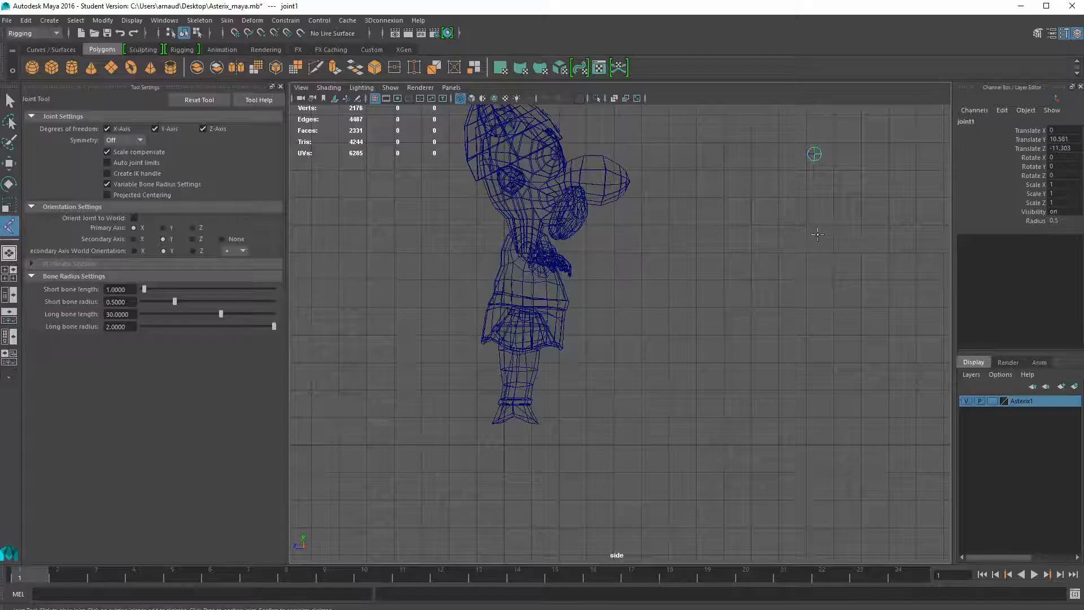
key(w)
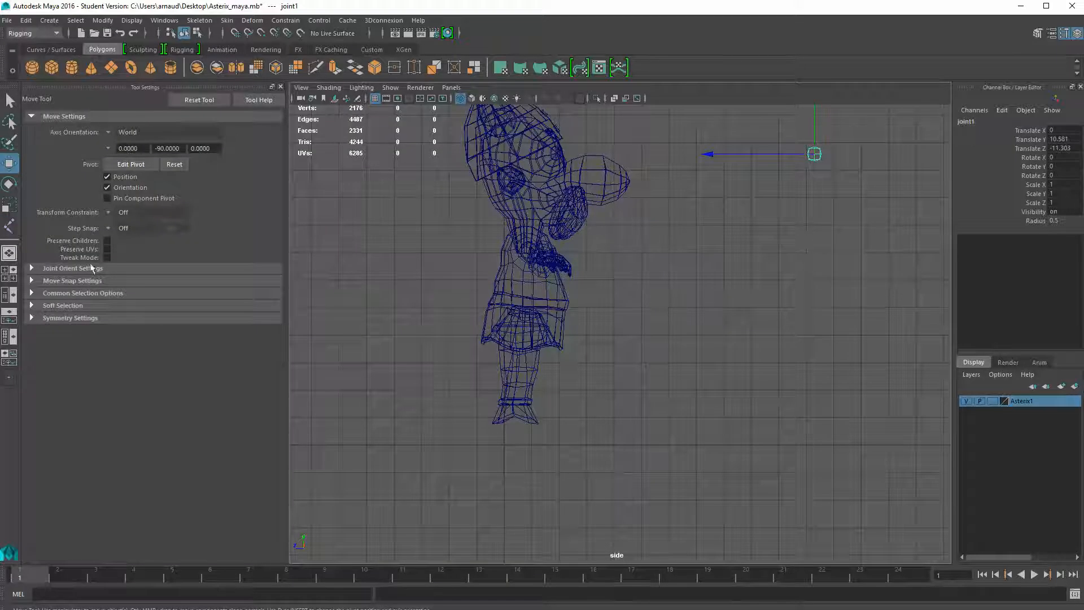
click(9, 226)
click(759, 242)
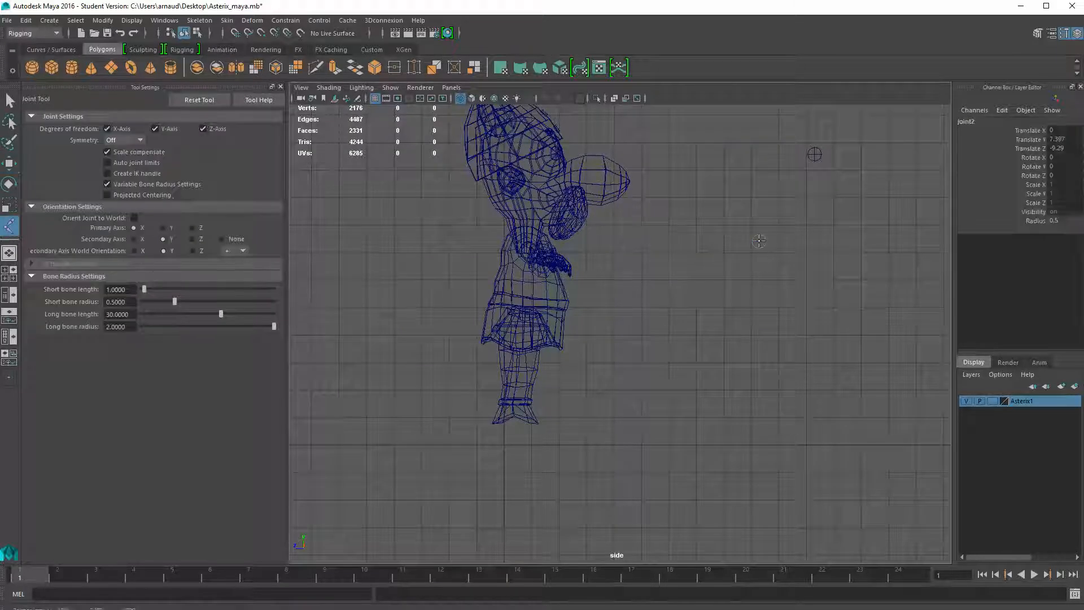
key(w)
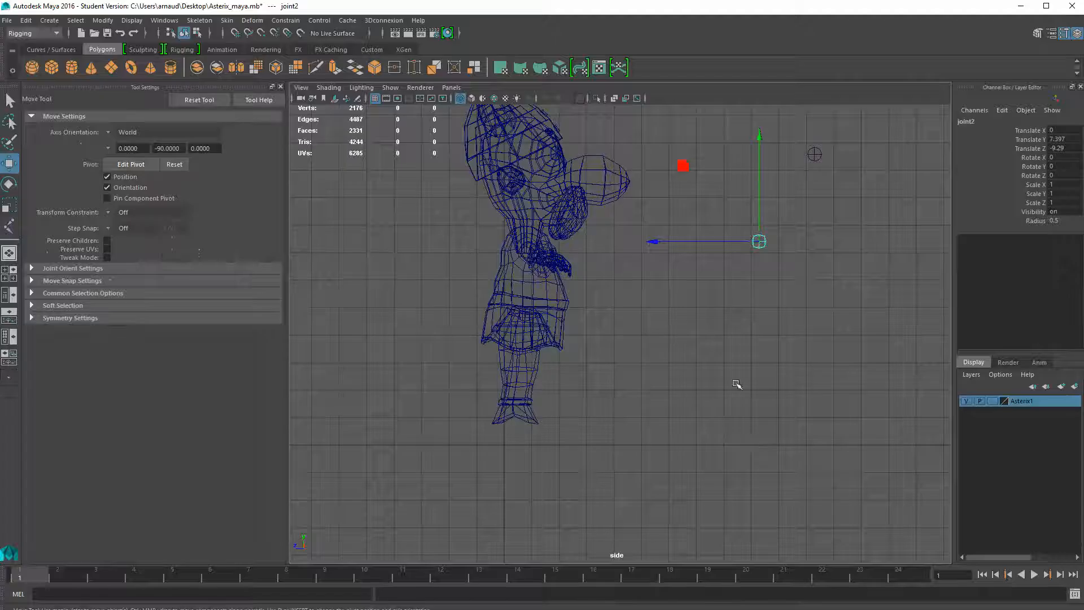
Create a third unconnected joint below the other two in front of the character, at about Y 3.9, Z -8.2
click(10, 227)
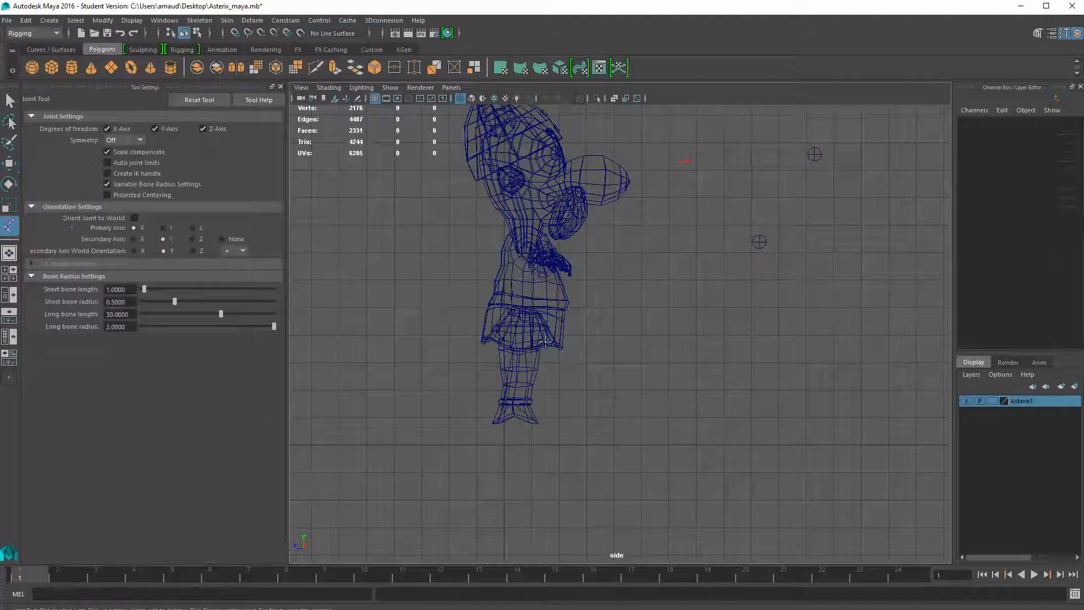
click(728, 339)
key(w)
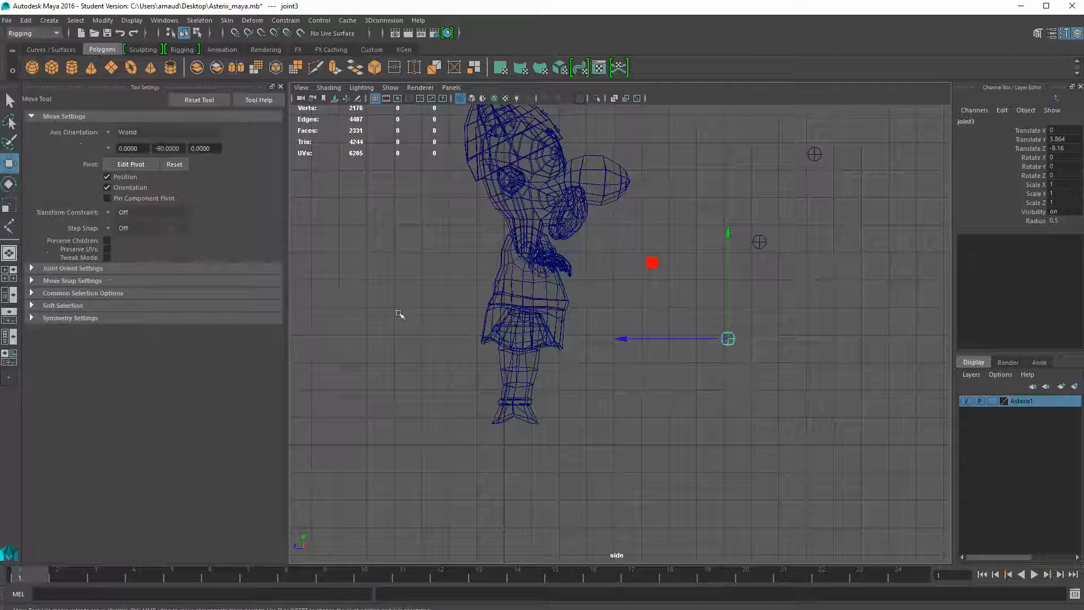
Move the middle and lower joints independently, placing them at about Y 8.2, Z -8.3 and Y 4.8, Z -7.9
click(683, 287)
click(728, 339)
drag(728, 339, 699, 301)
click(759, 241)
drag(759, 242, 714, 201)
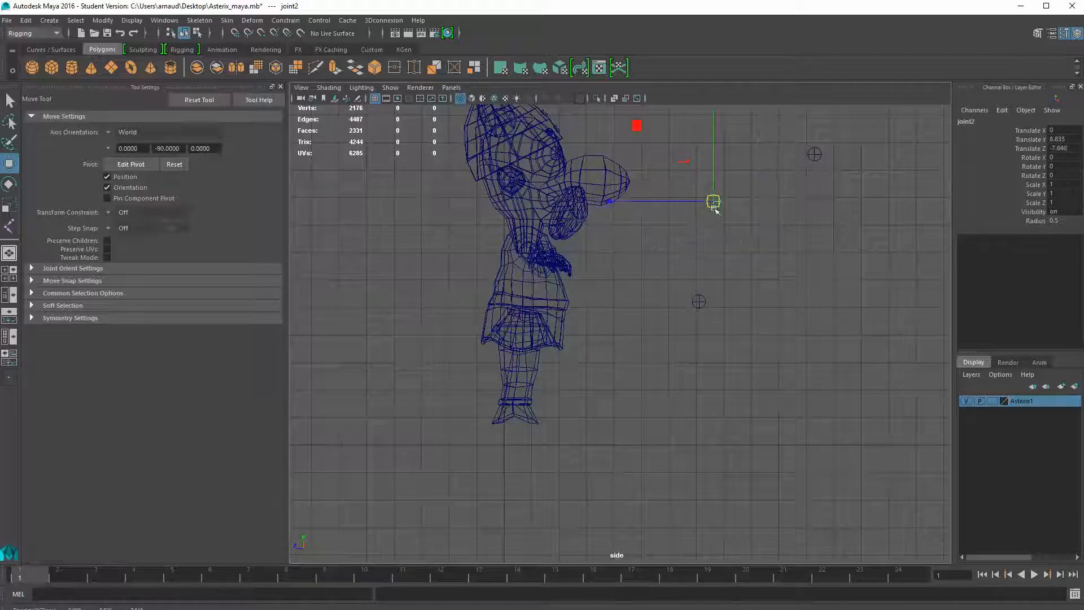
click(699, 300)
click(713, 202)
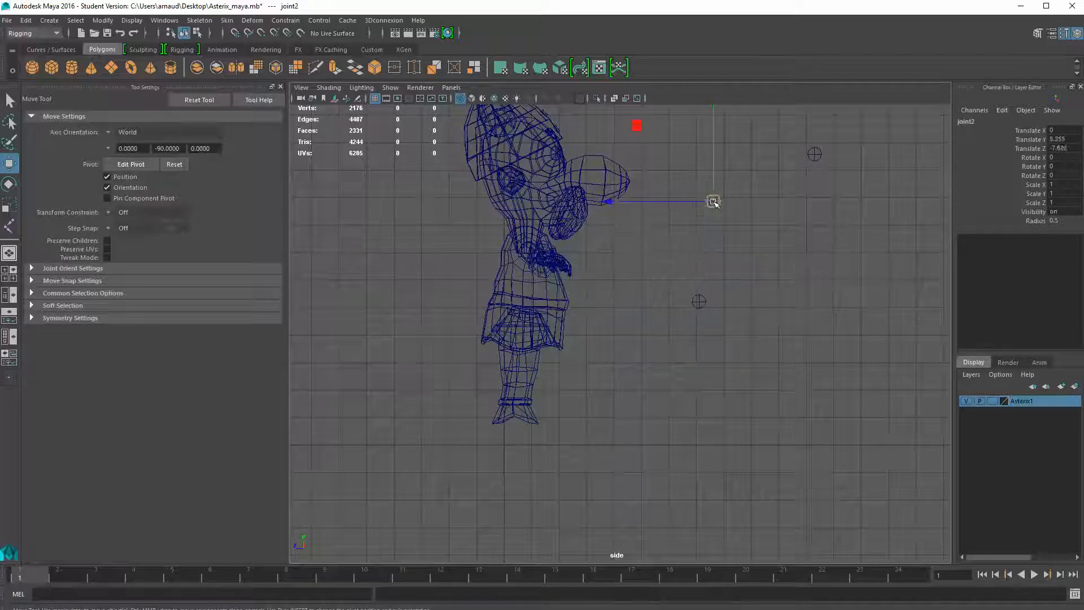
drag(714, 202, 732, 220)
click(699, 301)
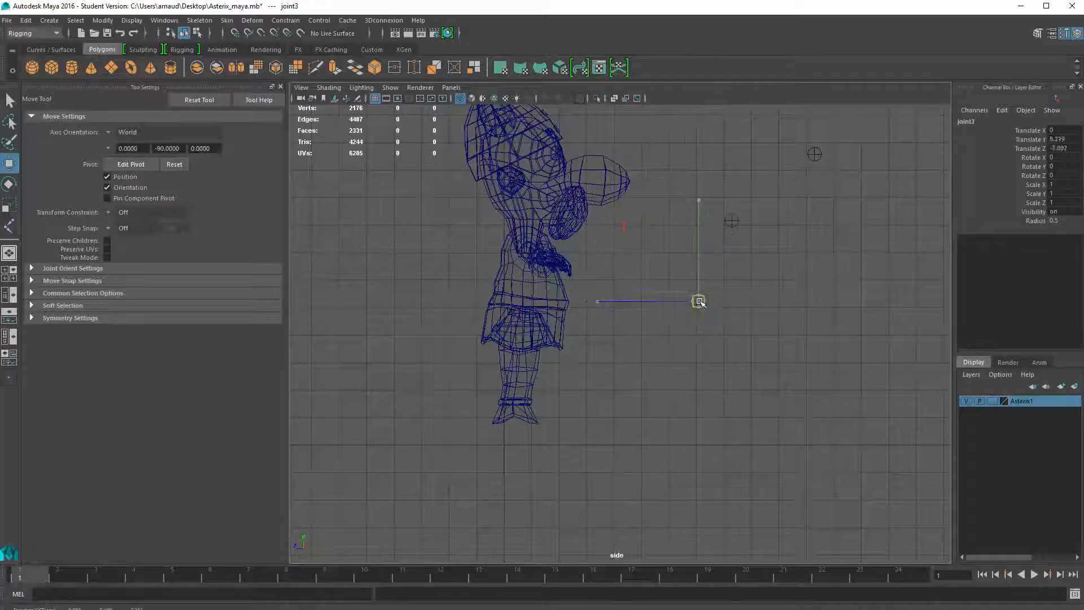
drag(699, 301, 719, 314)
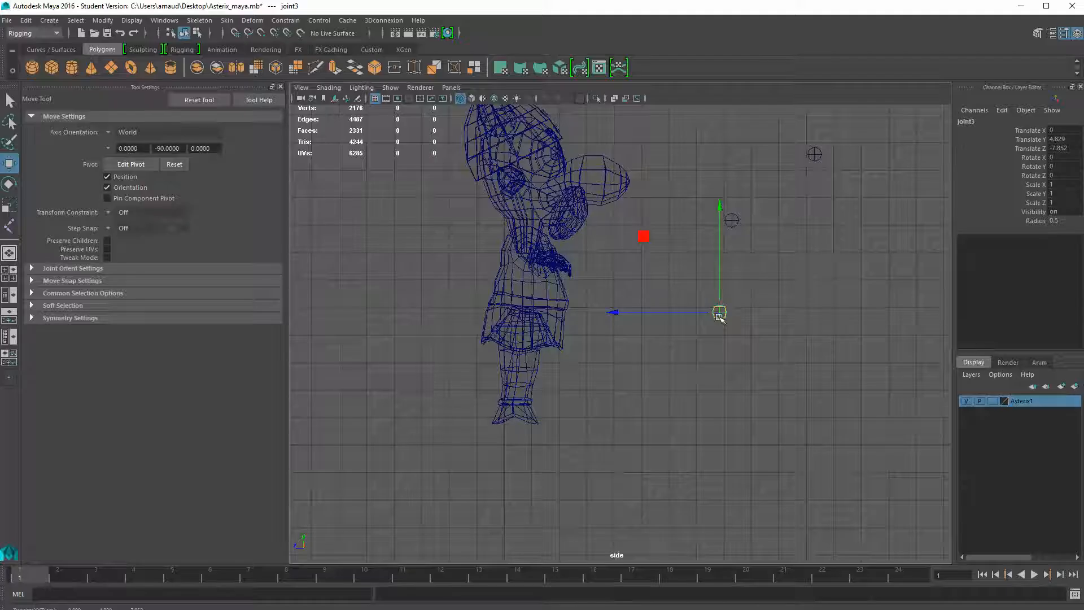
Try parenting the upper joint to the middle joint, and undo the parenting
click(818, 156)
shift+click(733, 222)
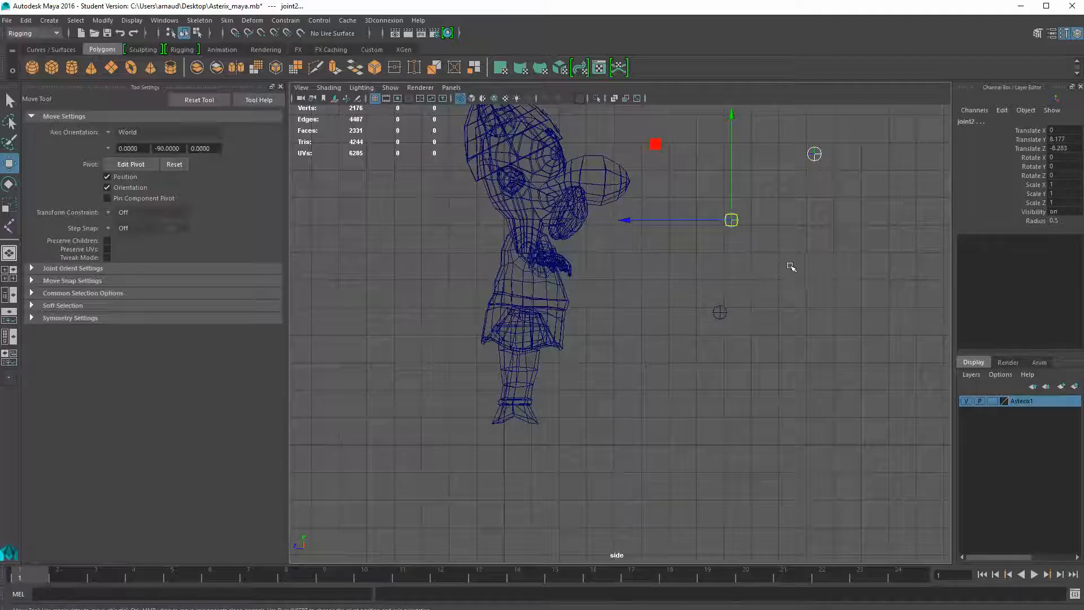
key(p)
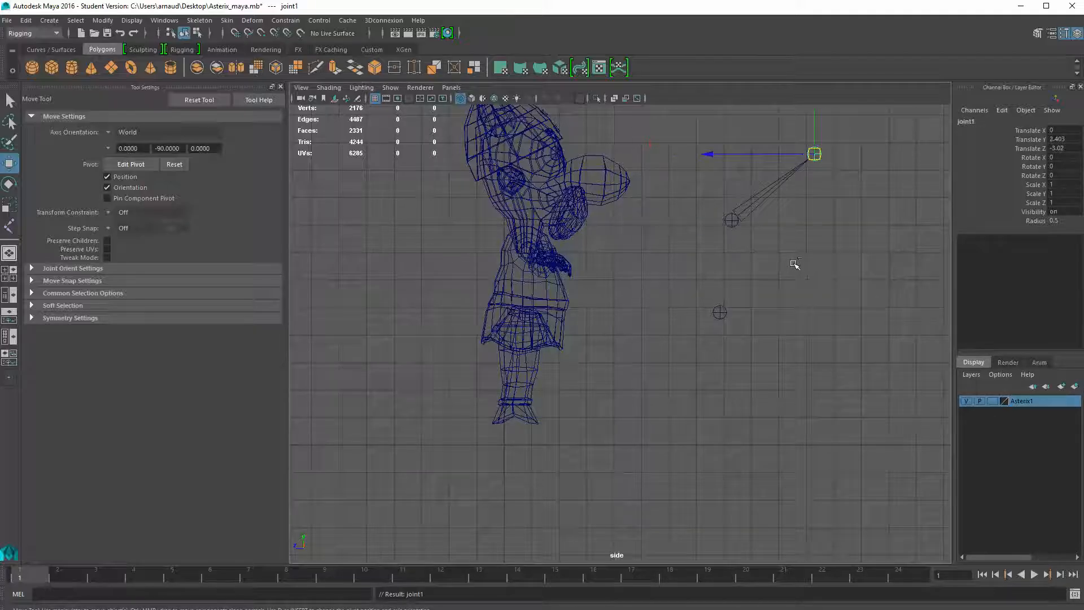
key(ctrl+z)
click(795, 263)
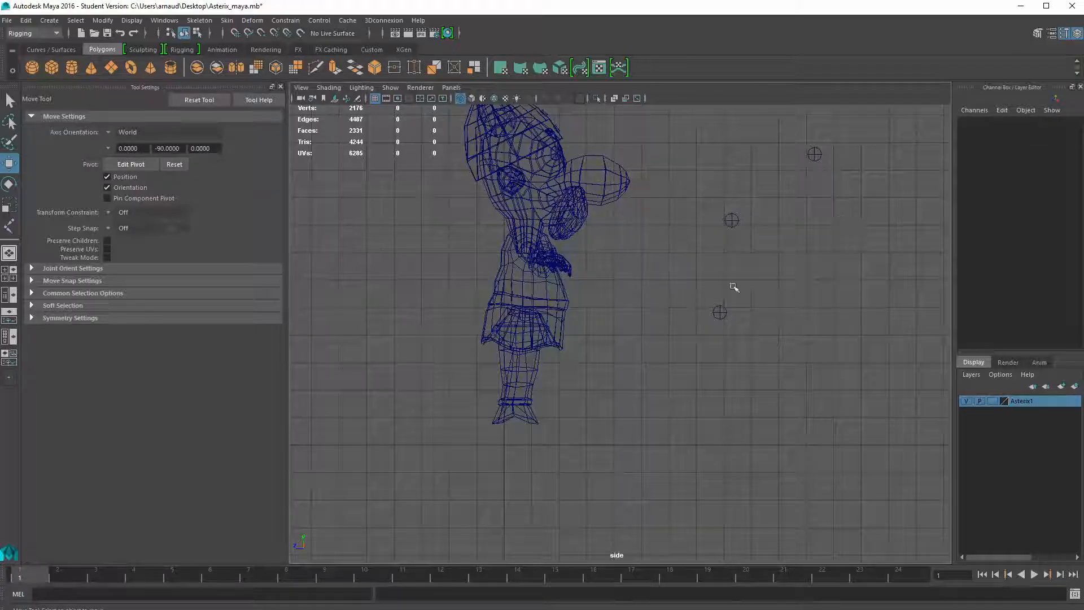
Parent the middle joint to the lower joint and the upper joint to the middle joint, forming one chain
click(731, 221)
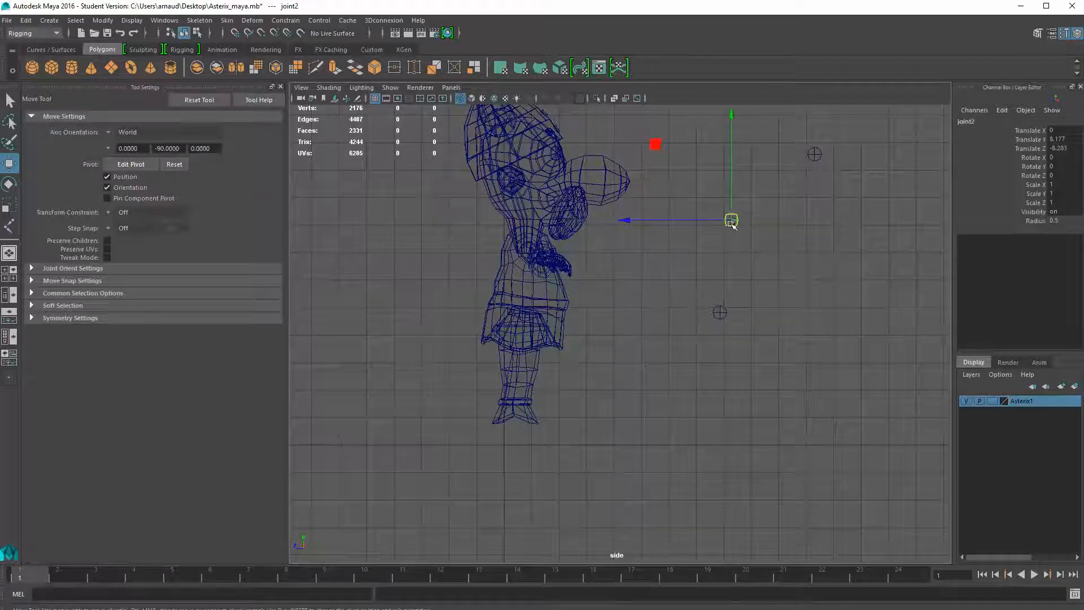
shift+click(719, 315)
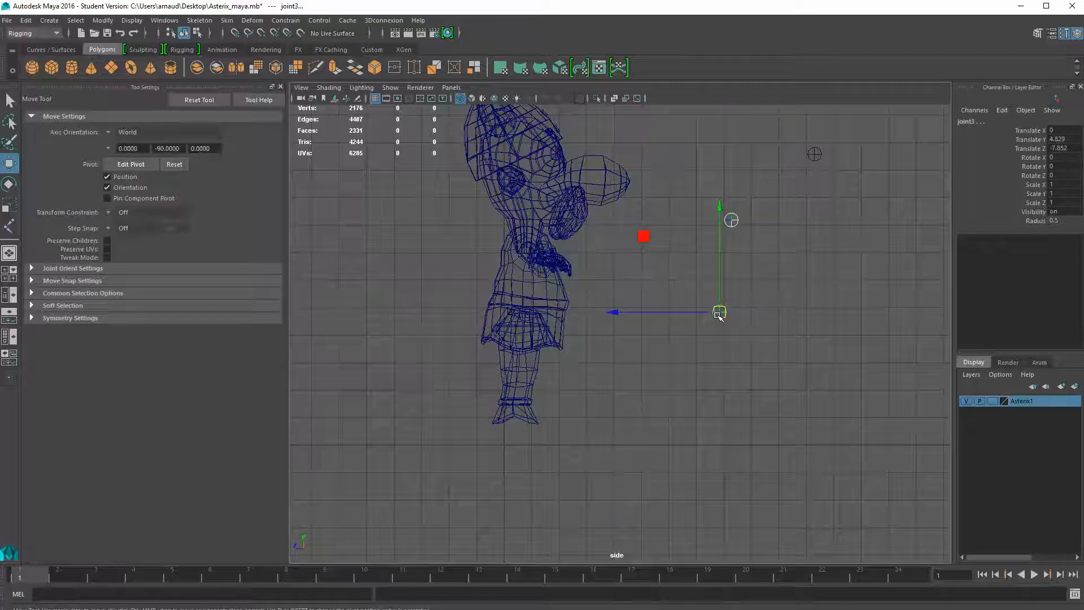
key(p)
click(767, 260)
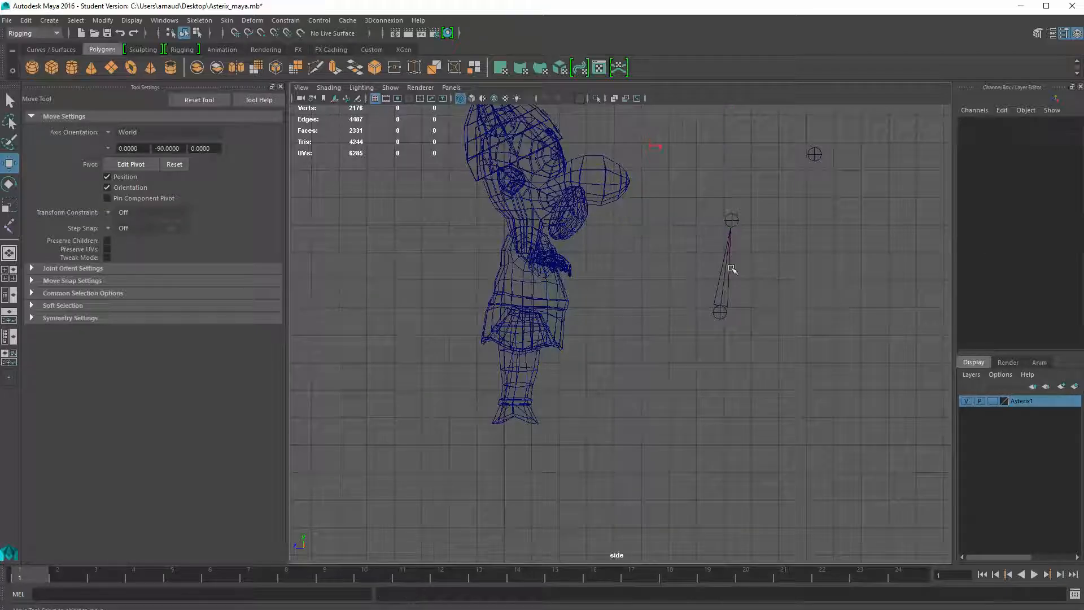
click(730, 224)
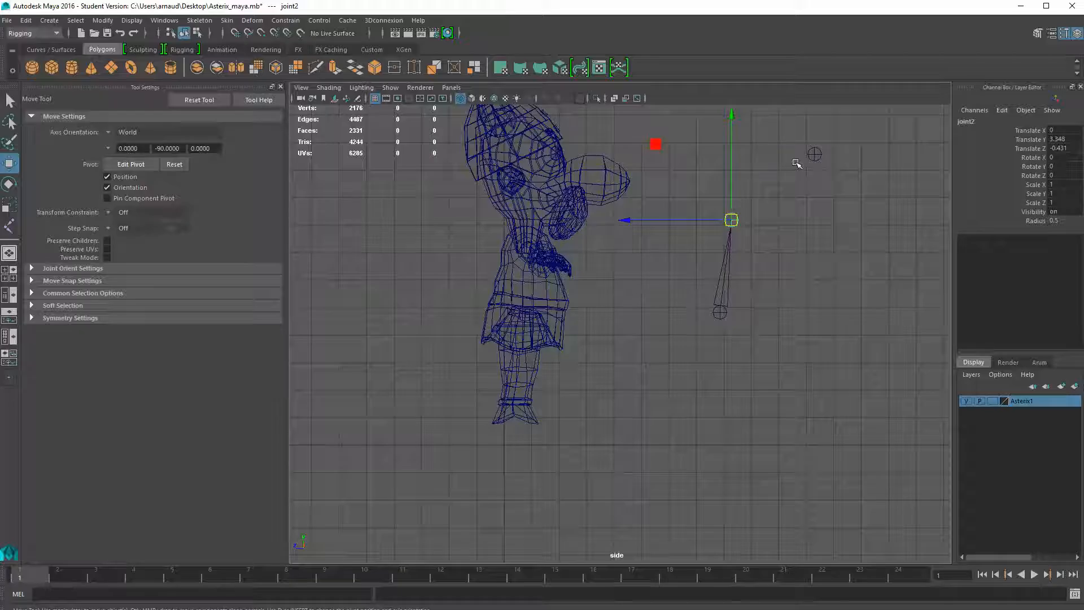
click(814, 154)
key(p)
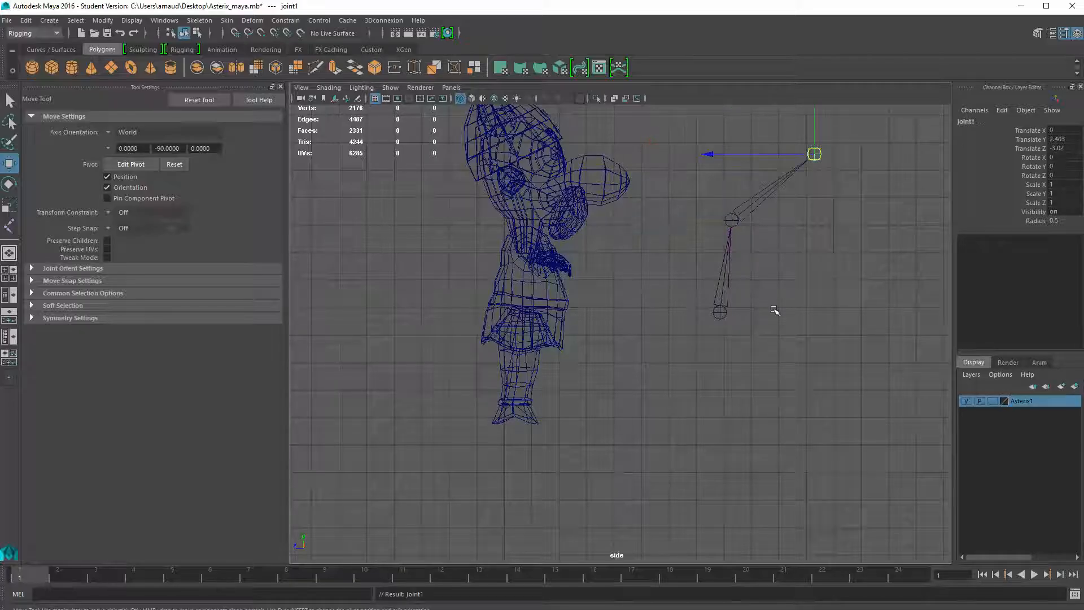
click(676, 204)
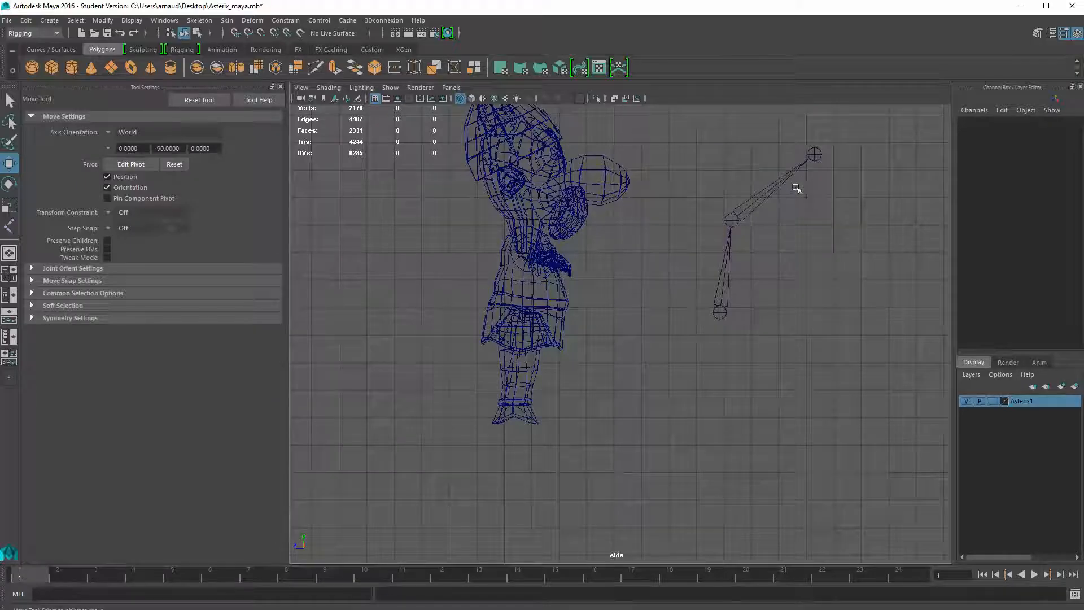
Test moving the middle joint with its child about 2.05 units away from the character and 0.47 down, and undo it
click(732, 220)
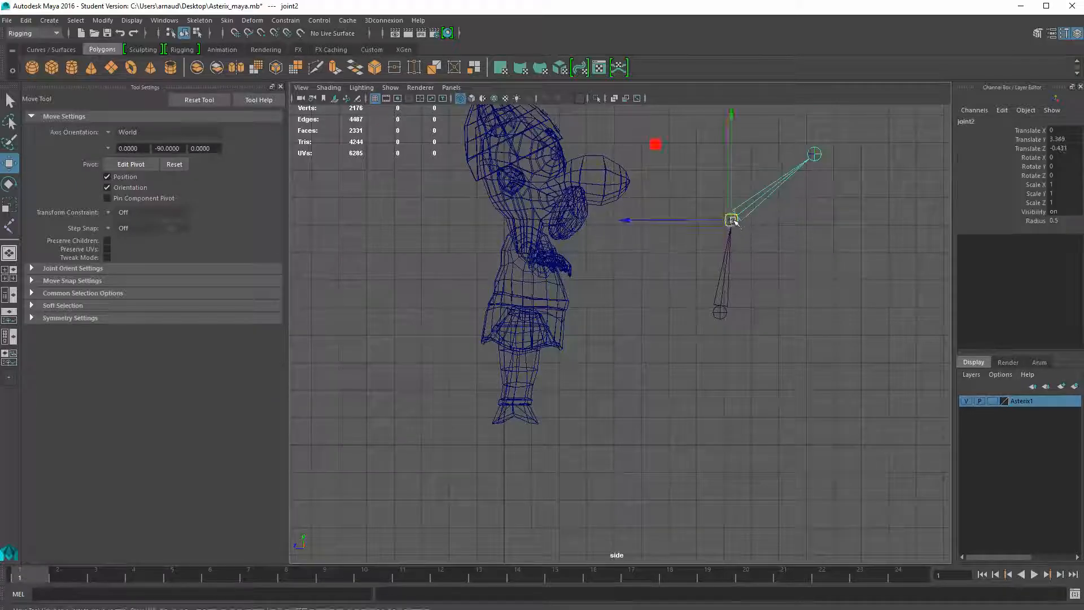
drag(732, 221, 790, 233)
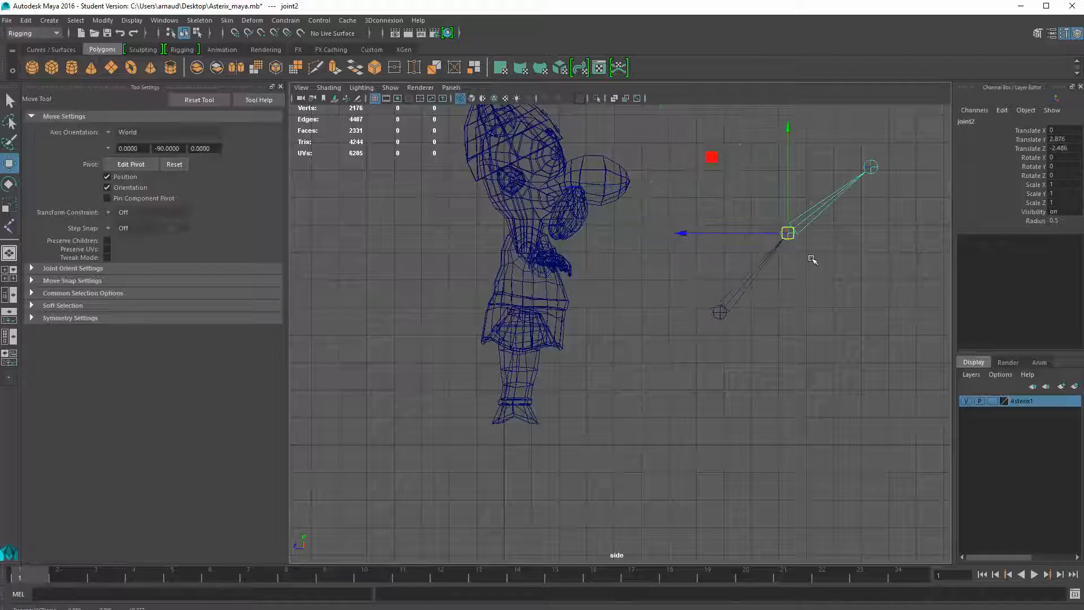
key(ctrl+z)
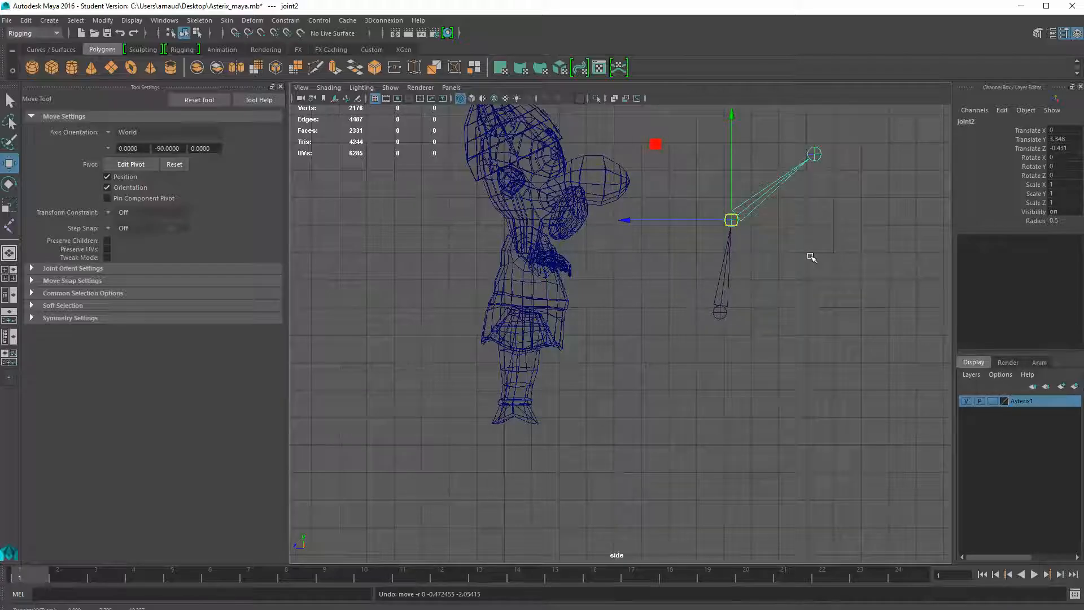
Undo the parenting and the earlier moves of the middle and lower joints
key(ctrl+z)
key(ctrl+z)
key(ctrl+z)
key(ctrl+z)
key(ctrl+z)
key(ctrl+z)
key(ctrl+z)
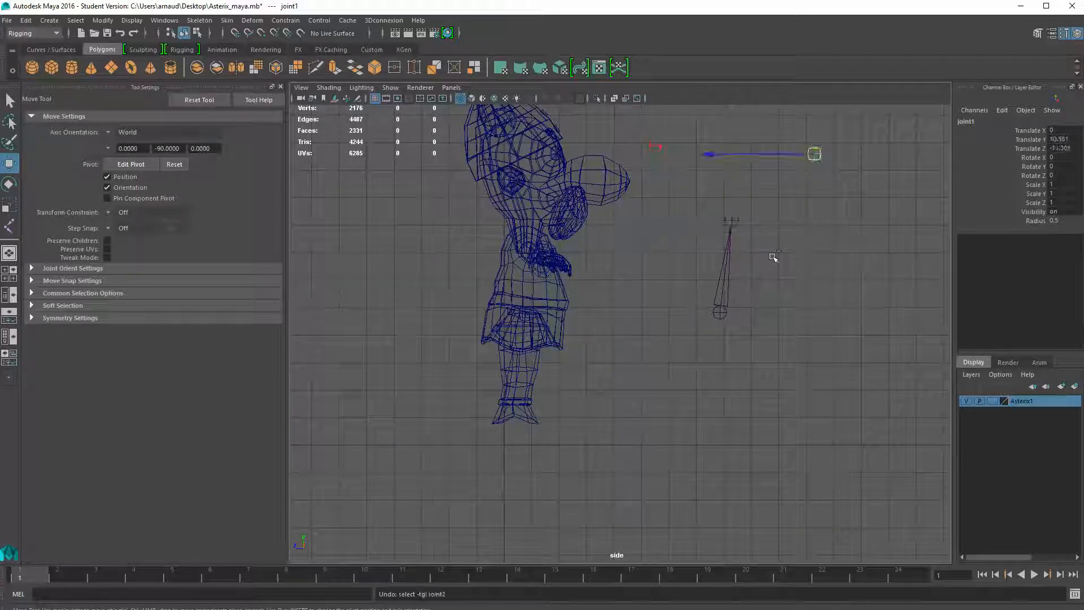
key(ctrl+z)
key(ctrl+z)
key(ctrl+z)
key(ctrl+z)
key(ctrl+z)
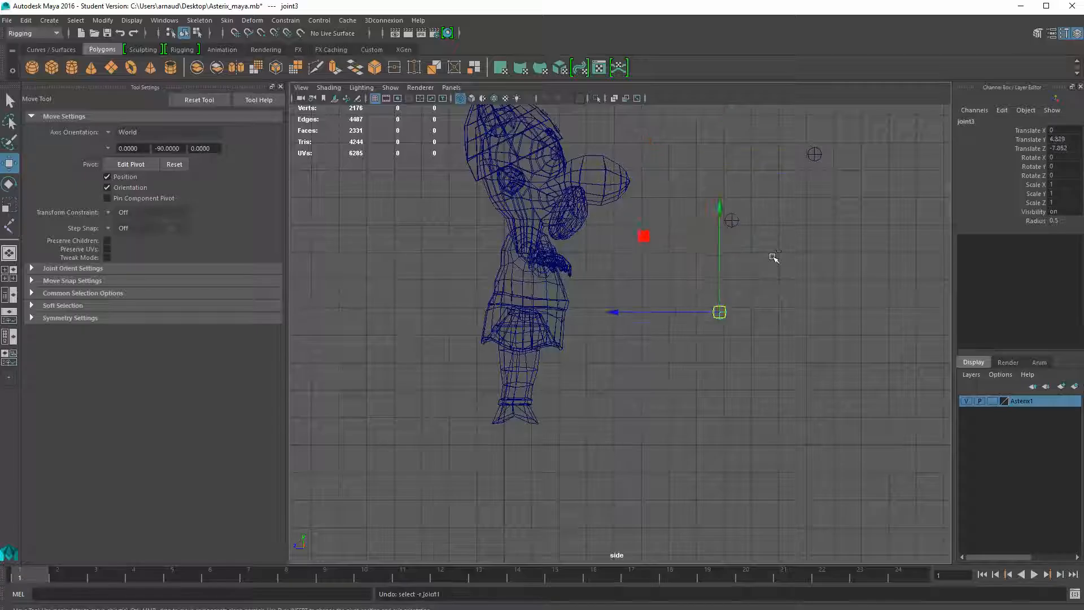
key(ctrl+z)
key(ctrl+z)
key(ctrl+z)
key(ctrl+z)
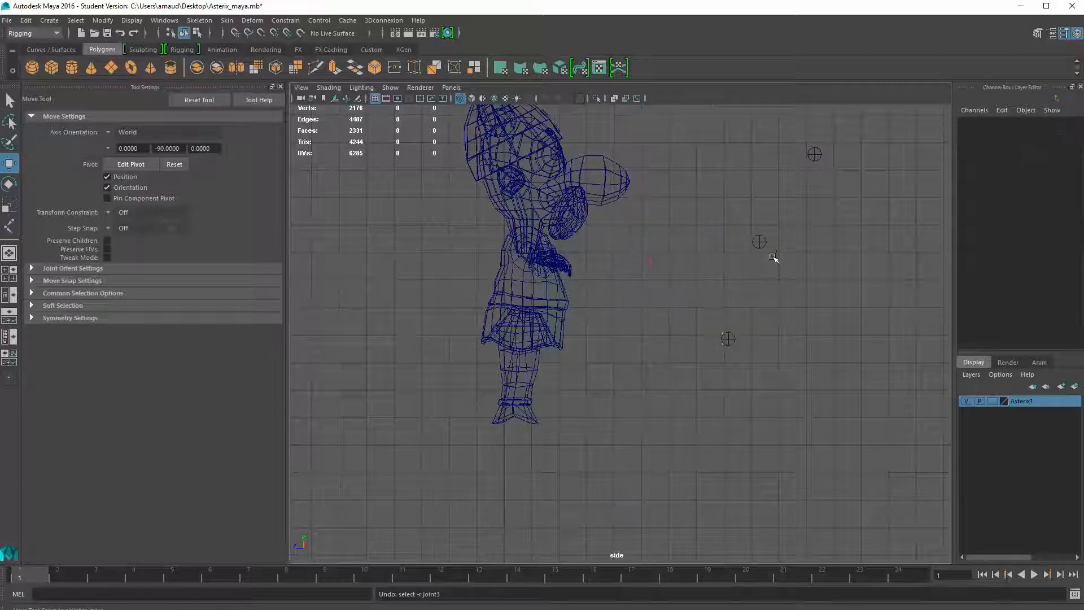
Delete all three separate joints in front of the character
drag(851, 139, 712, 345)
key(Delete)
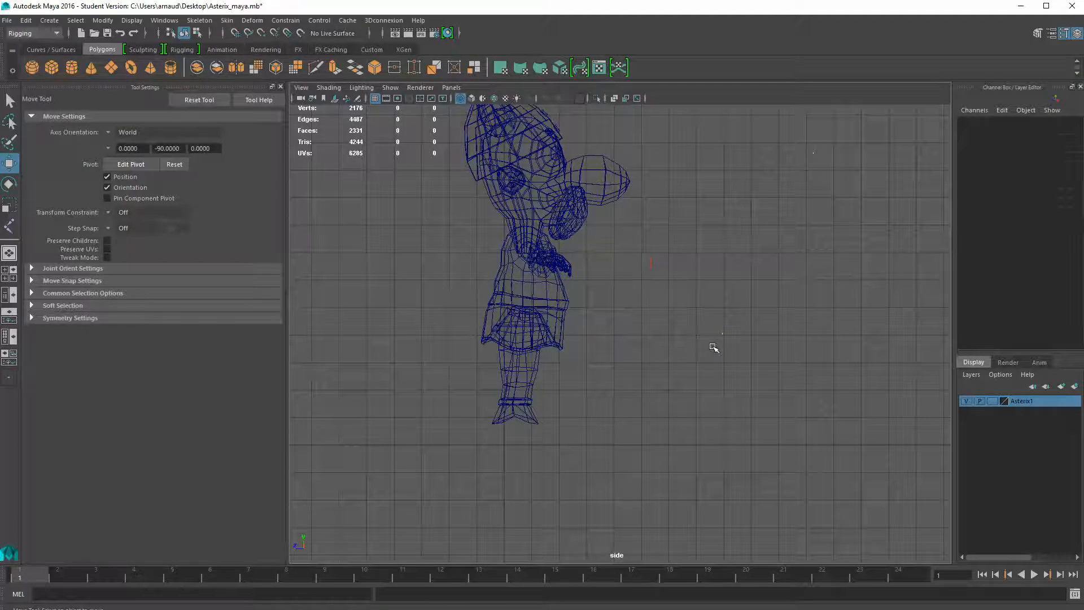
Show the character in textured shaded display with Wireframe on Shaded in the side view
click(535, 264)
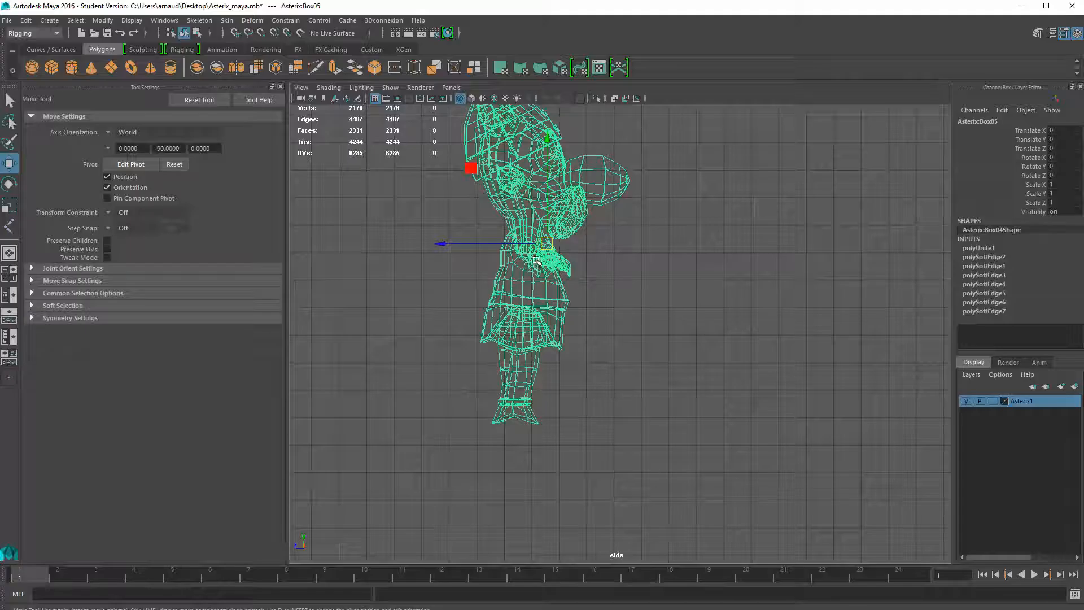
key(6)
click(730, 300)
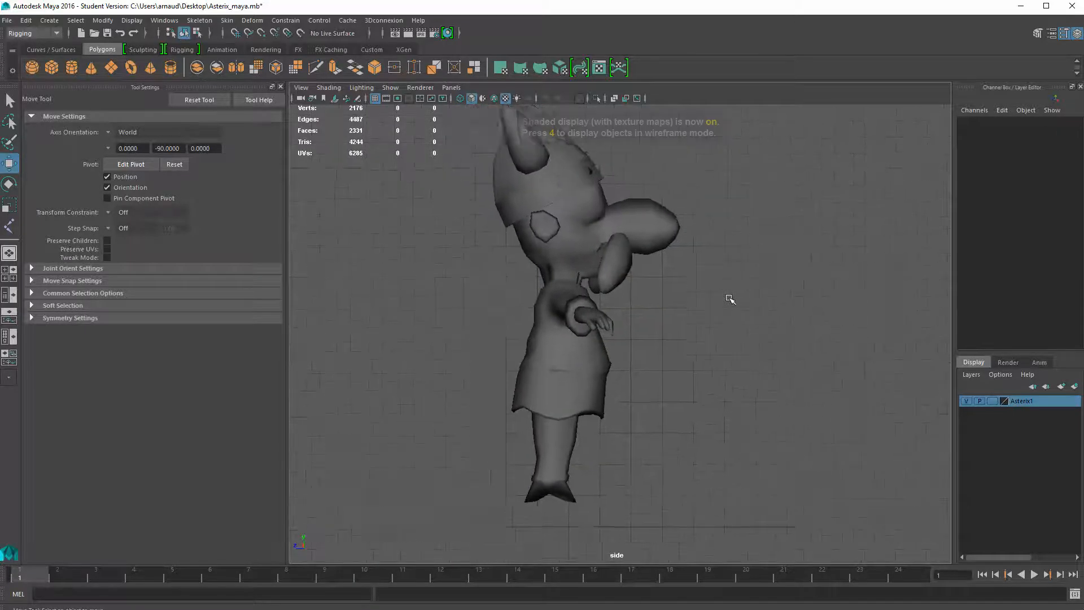
click(333, 89)
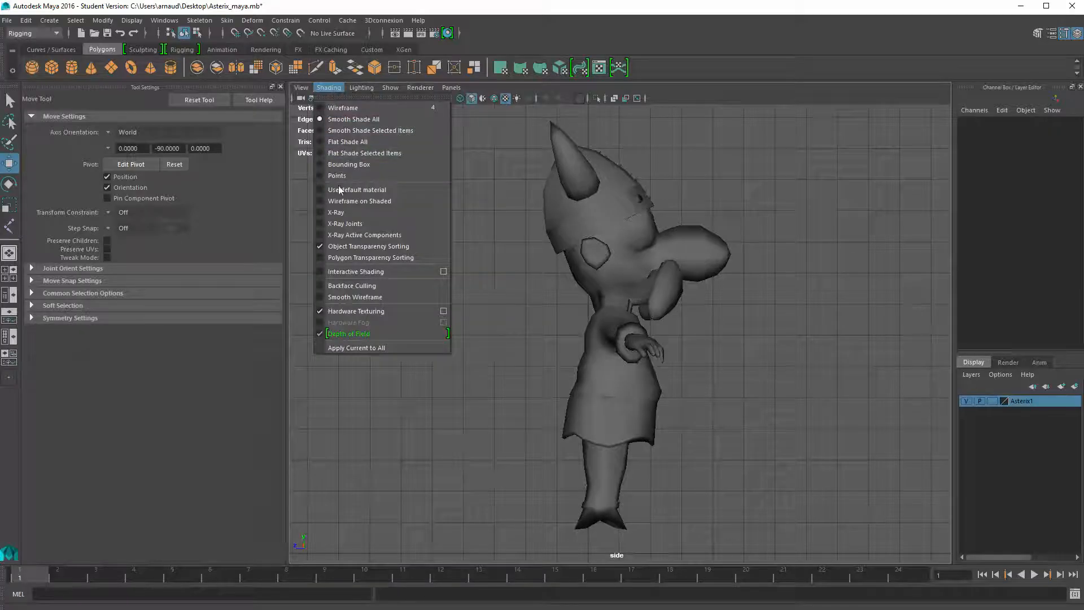
click(359, 201)
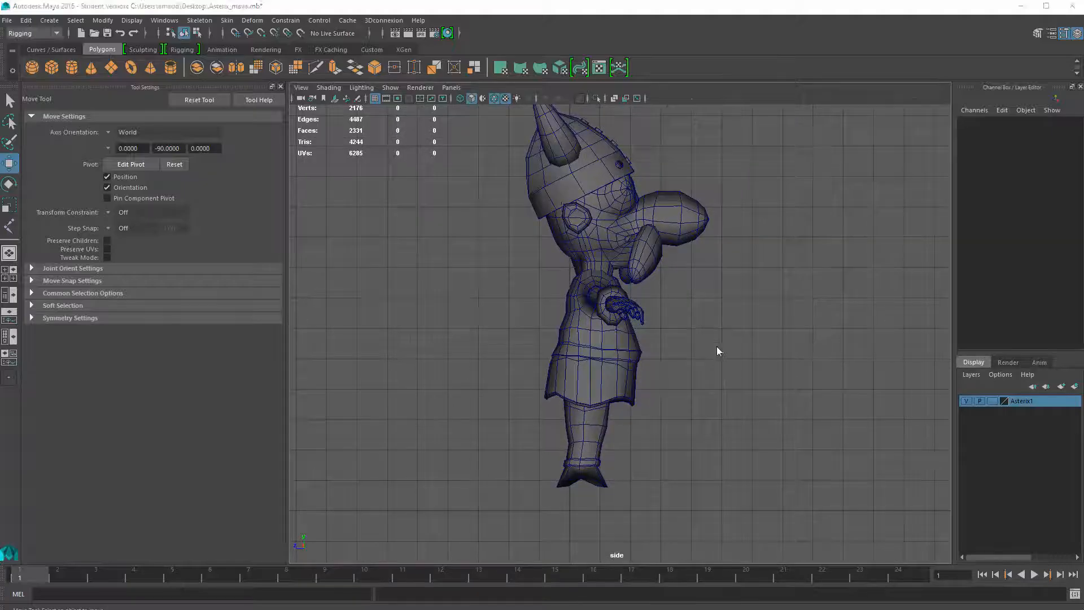
Enable Wireframe on Shaded in the perspective view as well
key(space)
key(space)
click(337, 88)
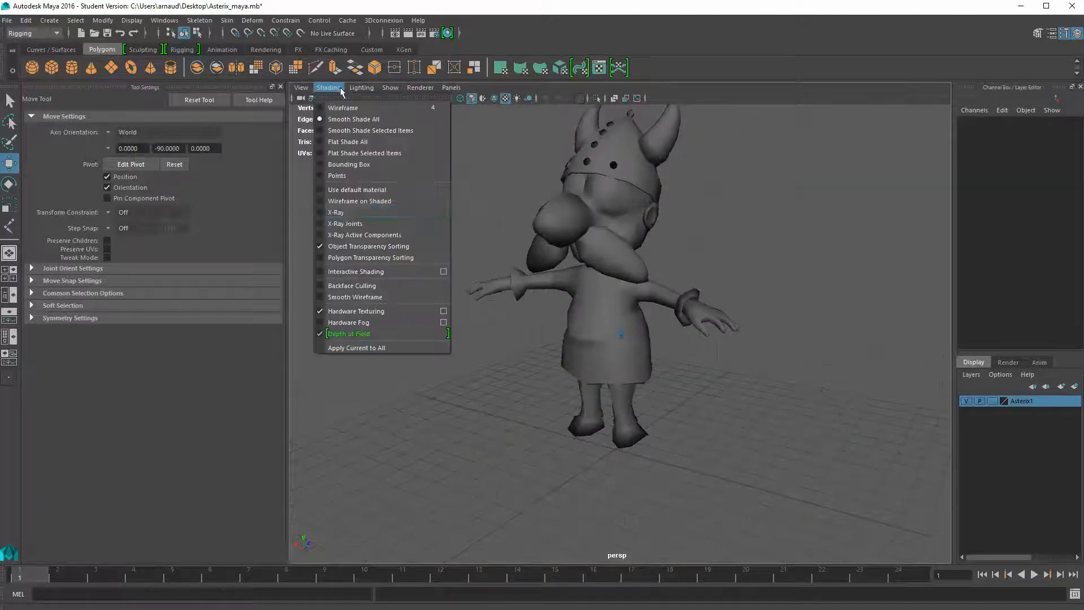
click(345, 202)
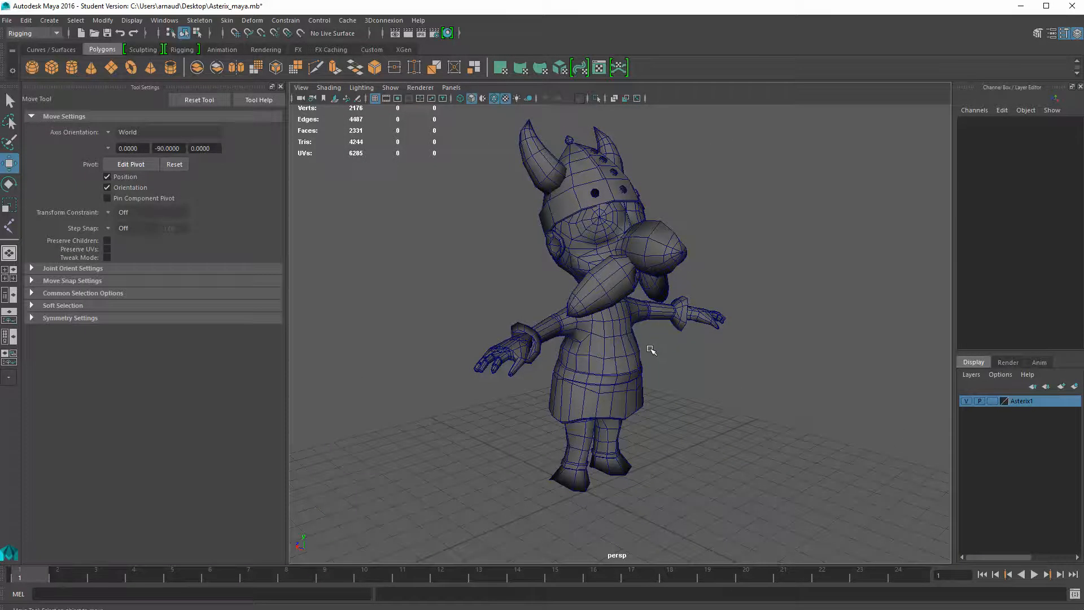
Return to the side view and enable X-Ray Joints there
key(space)
key(space)
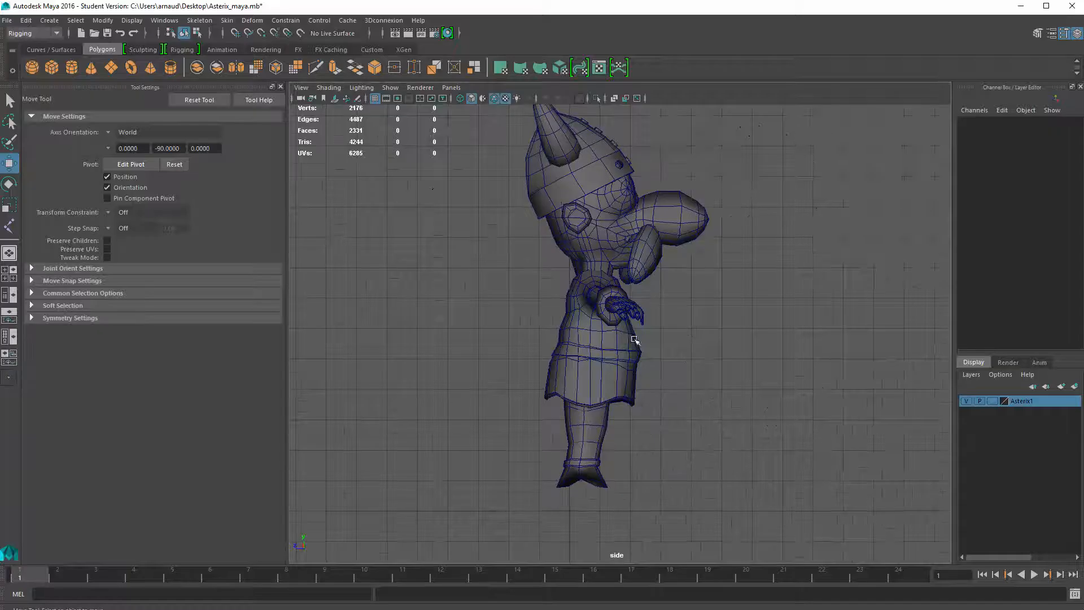
click(329, 89)
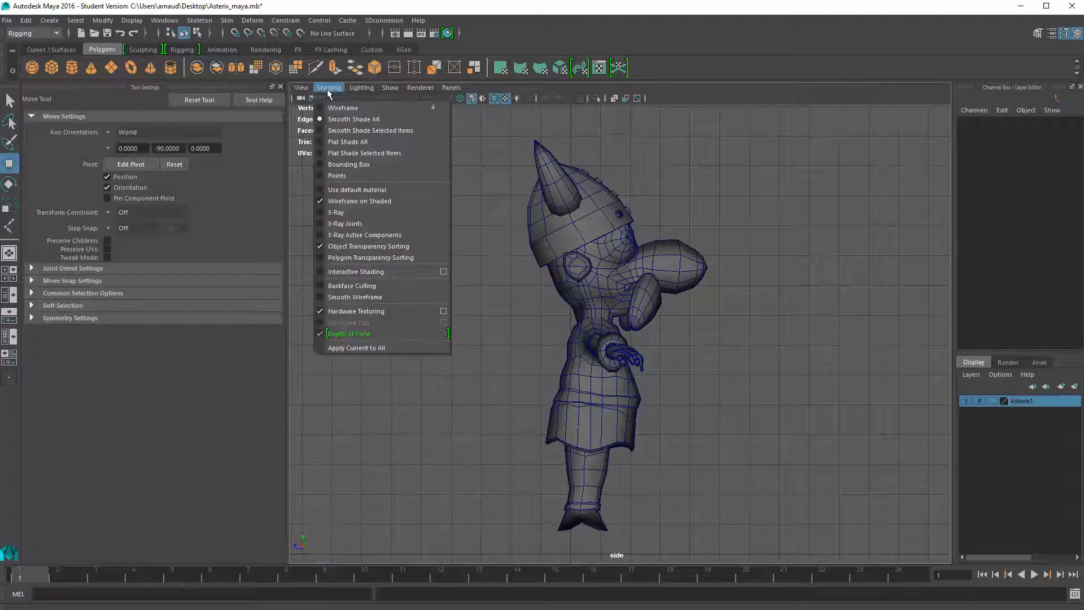
click(338, 224)
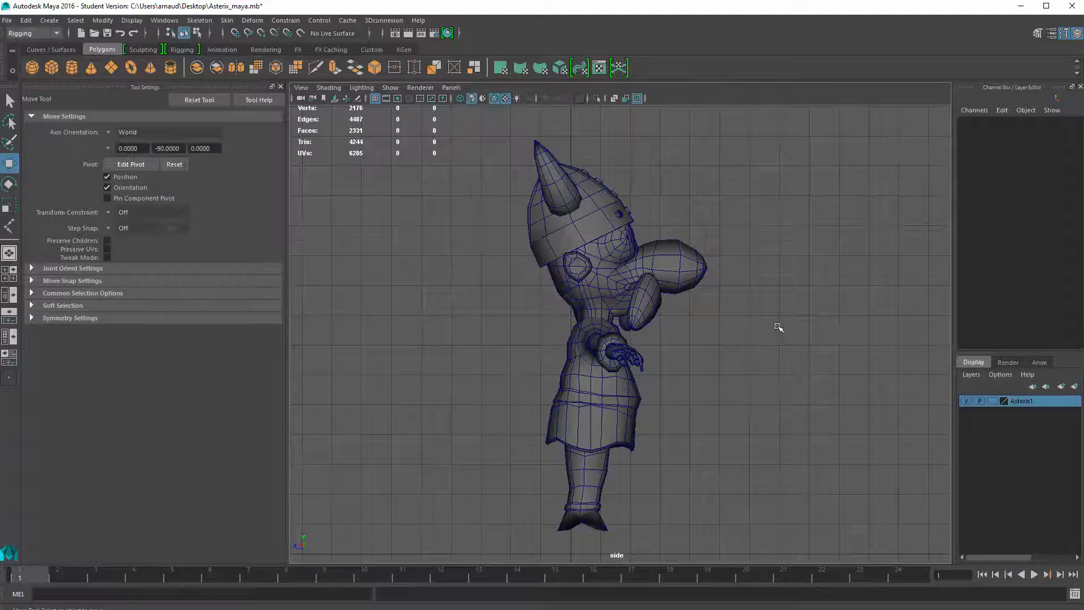
Place the first joint with the Joint Tool at the character's waist in the side view, at about Y 5, Z -0.7
scroll(777, 325, down, 2)
scroll(564, 380, up, 4)
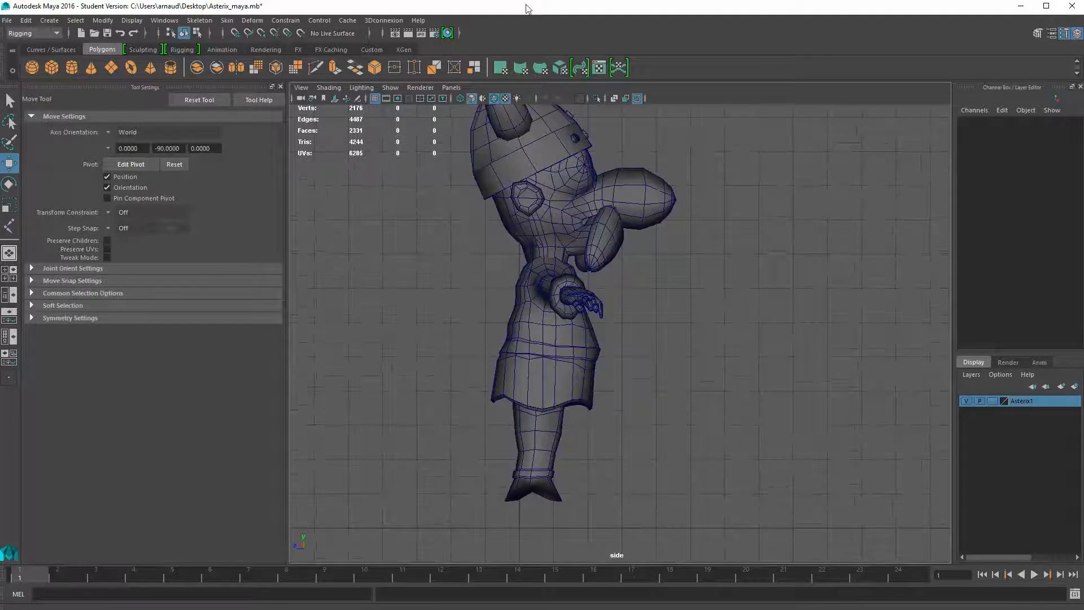
click(236, 26)
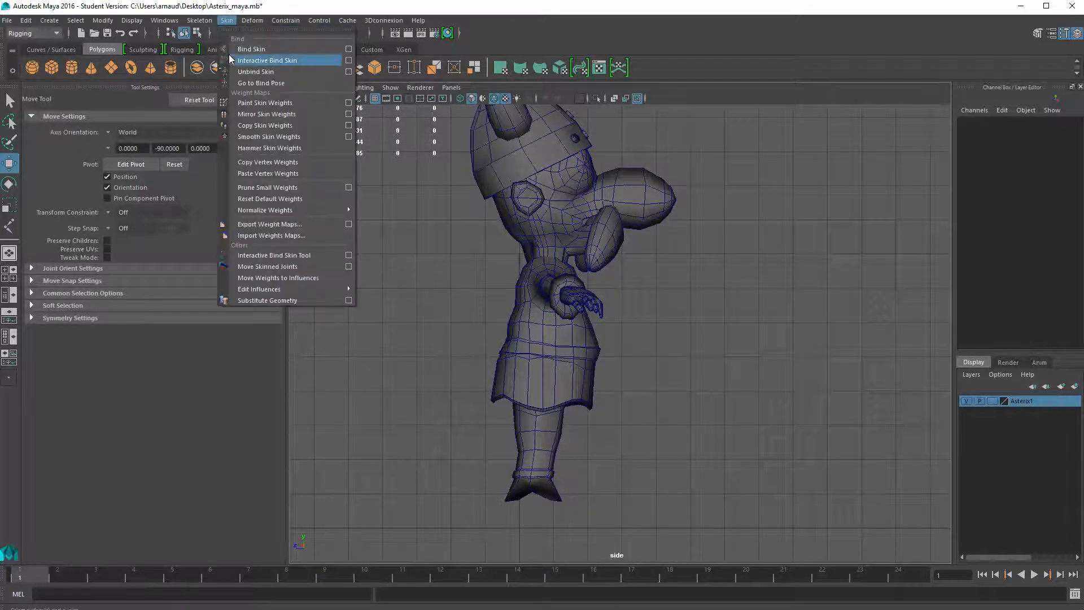
mouse_move(200, 24)
click(220, 49)
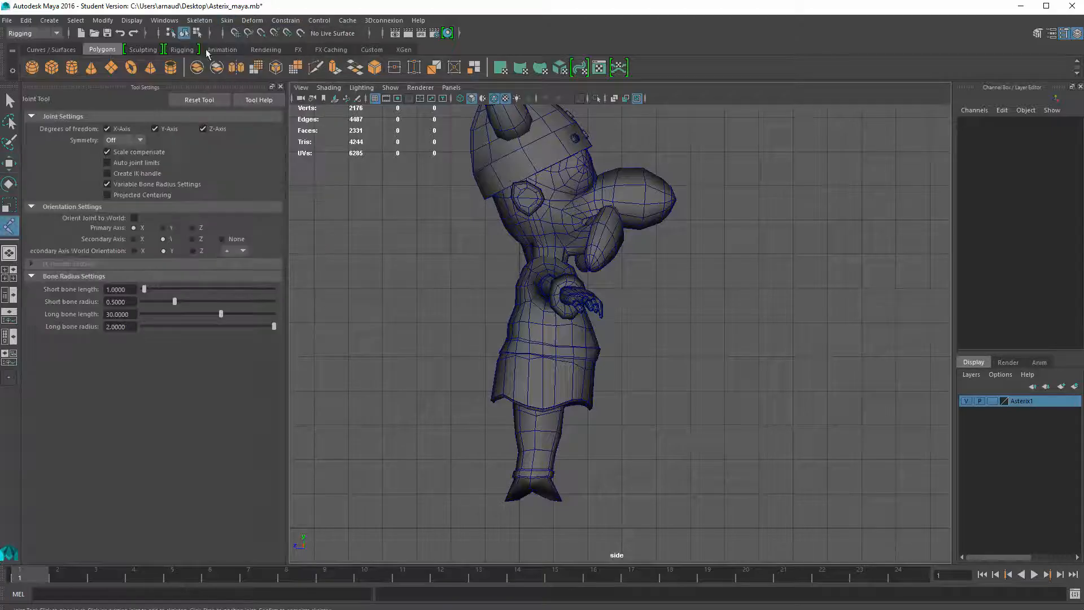
click(544, 355)
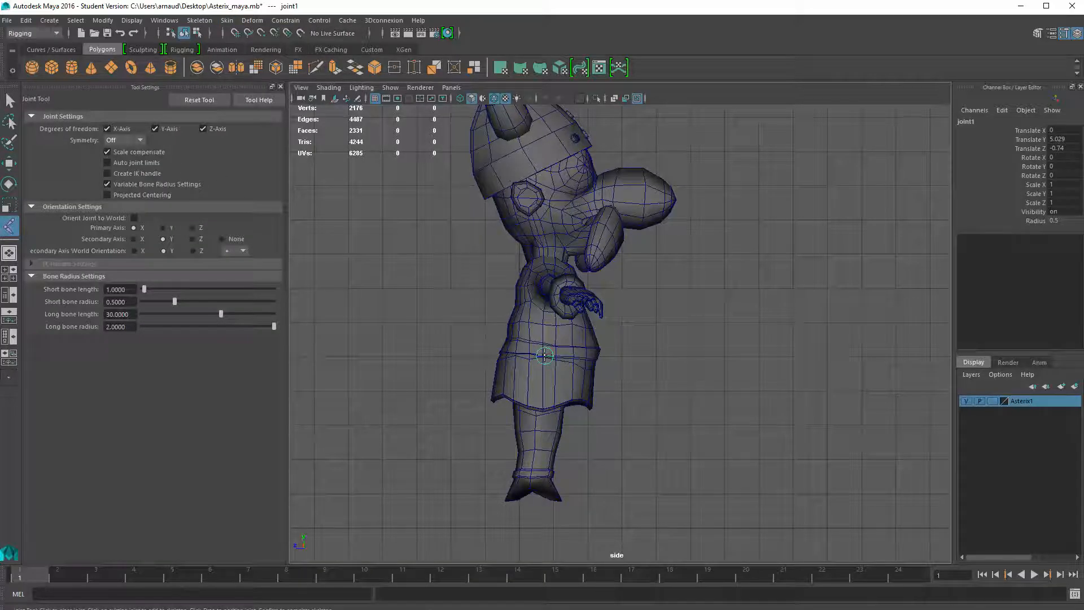
Place separate joints at the knee (about Y 2.8, Z -0.5) and just below the foot (about Y 0.5, Z -0.3)
key(w)
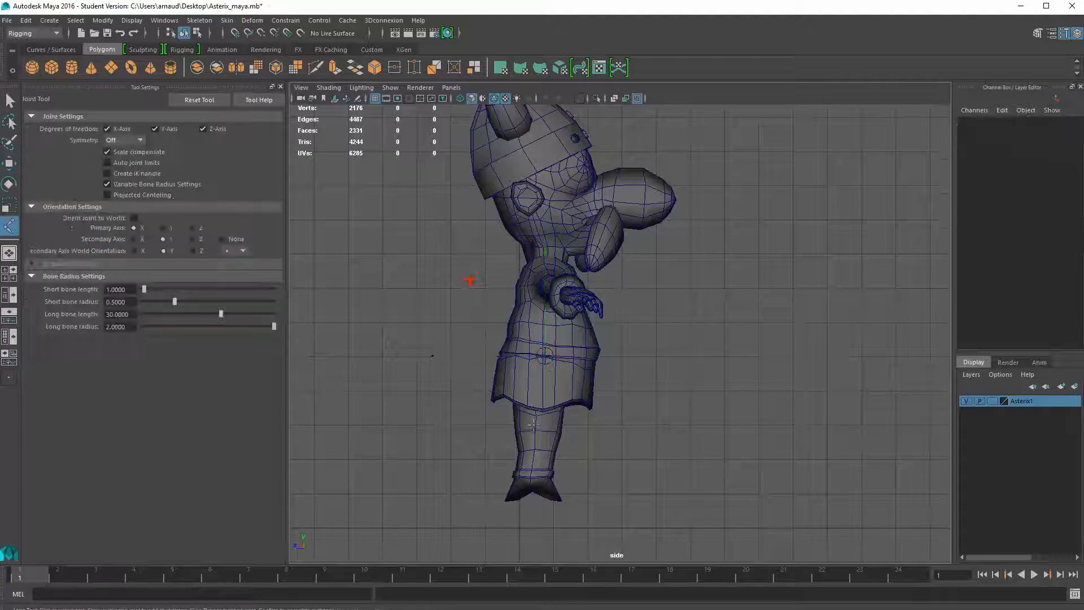
key(y)
click(536, 432)
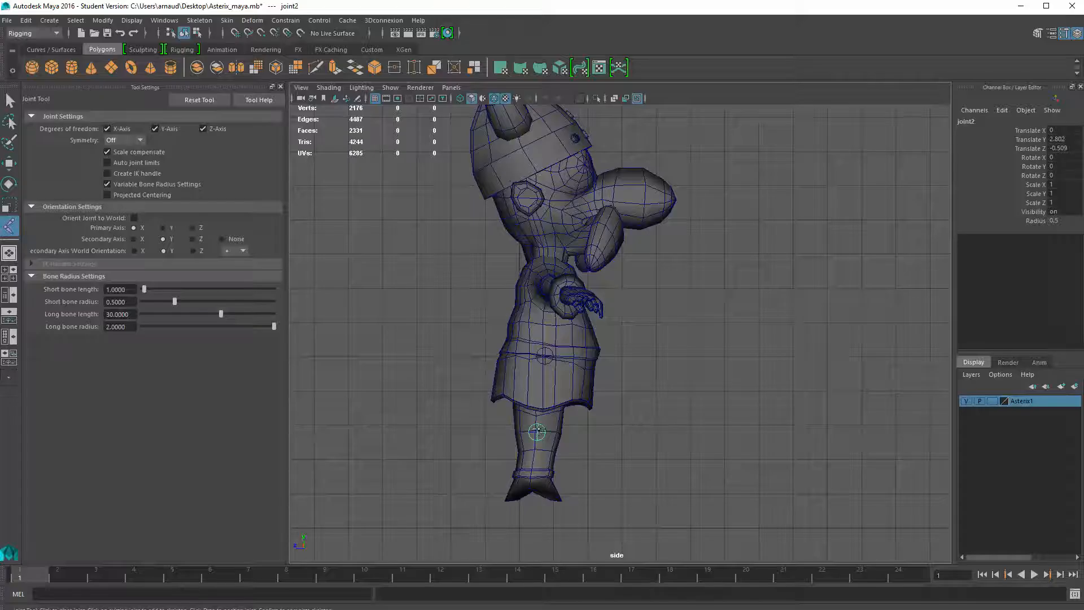
key(w)
key(y)
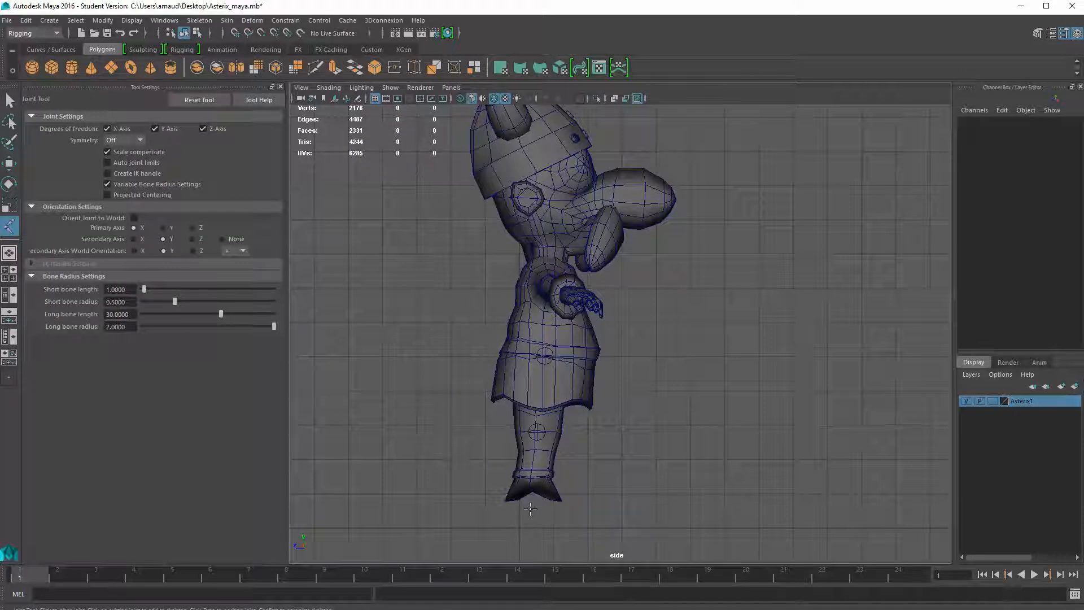
click(530, 510)
key(w)
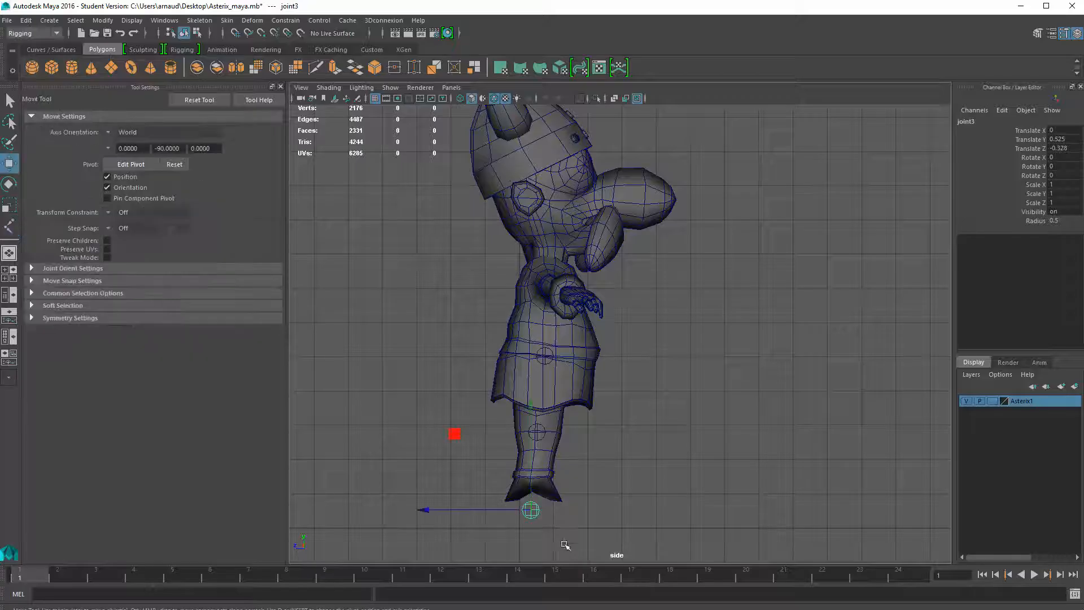
Place two more separate joints in front of the foot, at about Y 0.4, Z -2.3 and Y 0.3, Z -3.2
key(y)
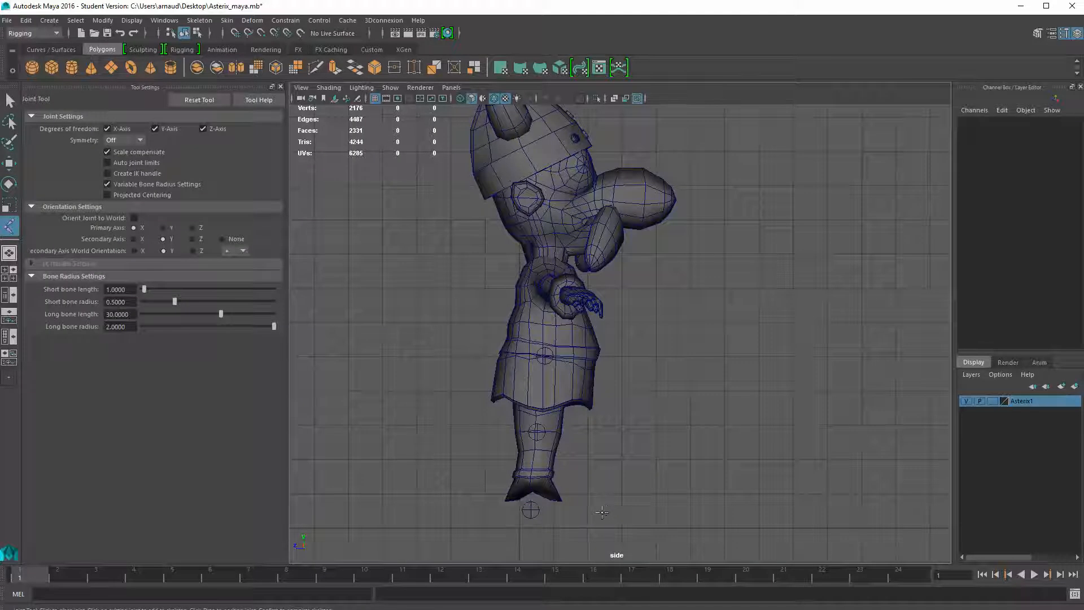
click(600, 513)
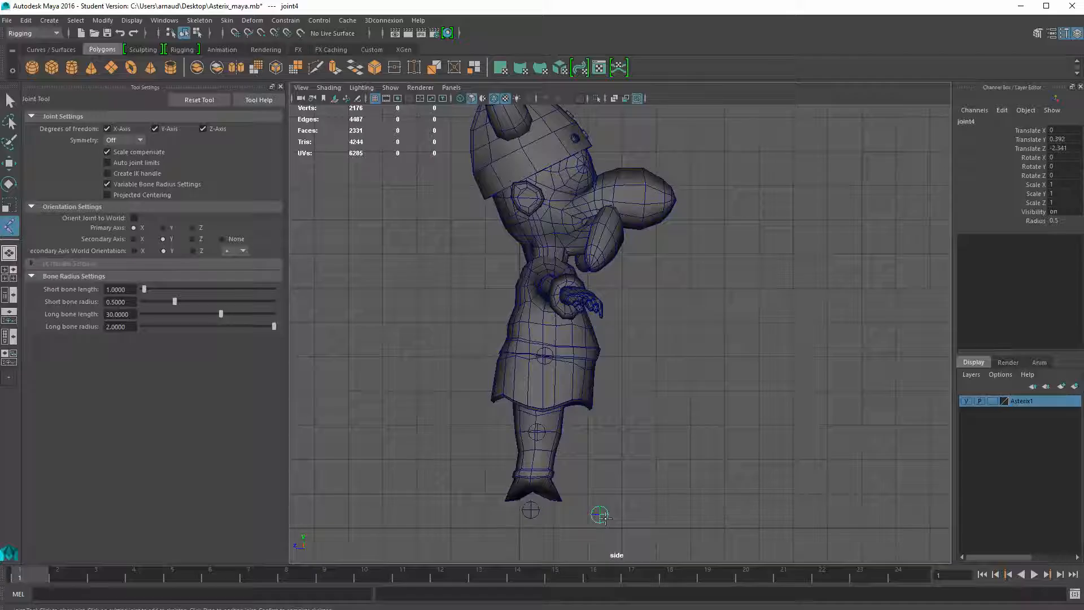
key(w)
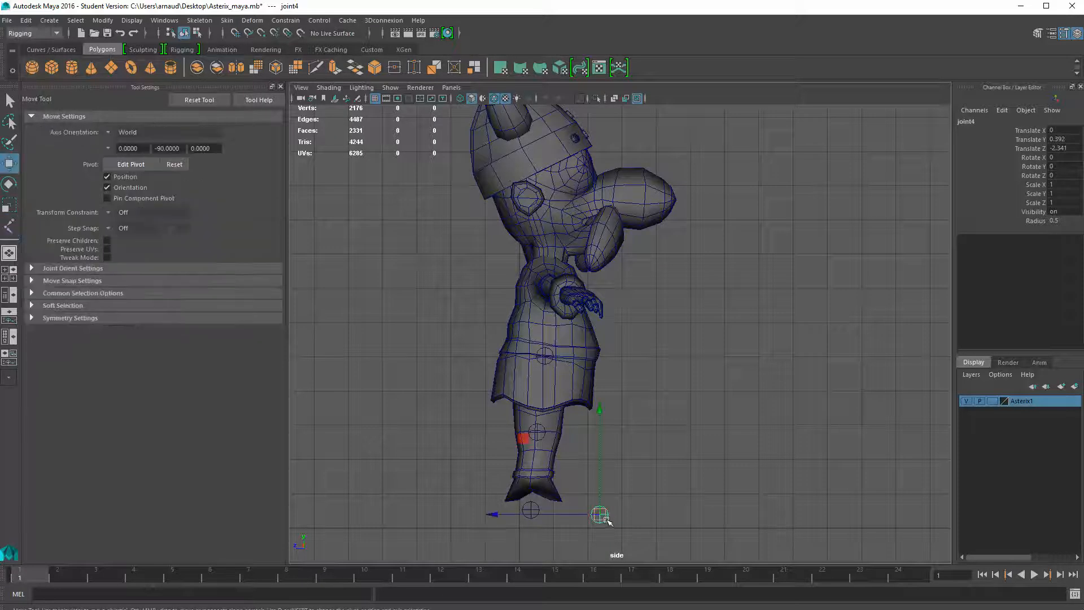
key(y)
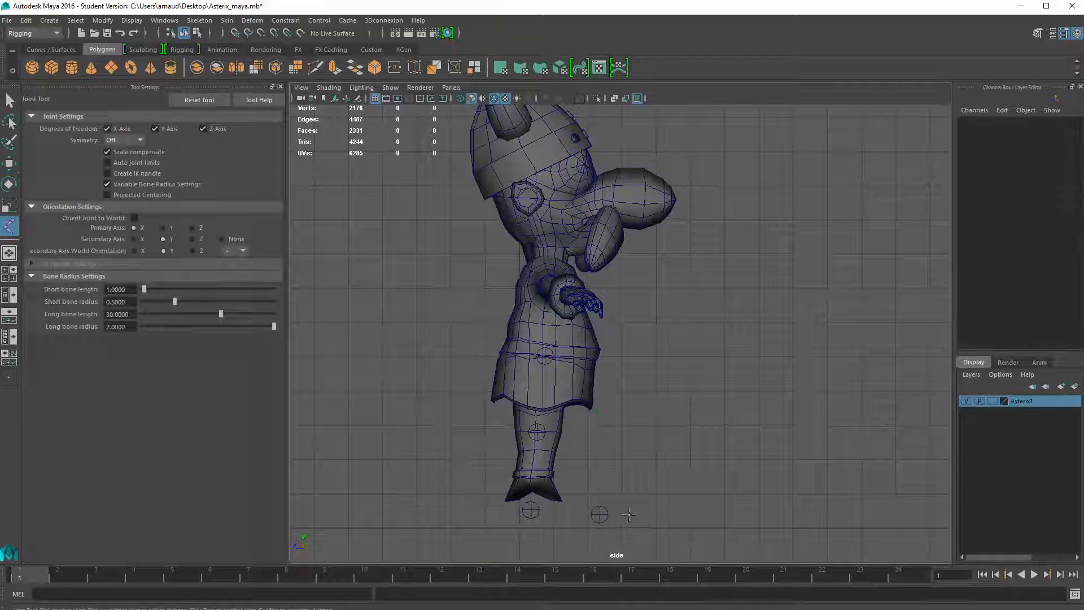
click(630, 514)
key(w)
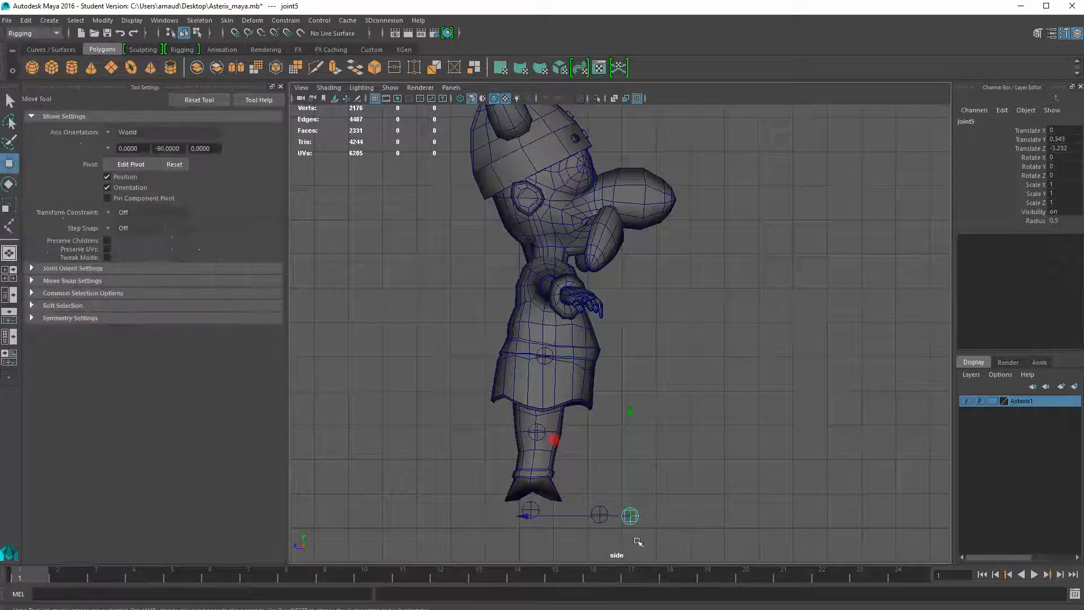
click(686, 465)
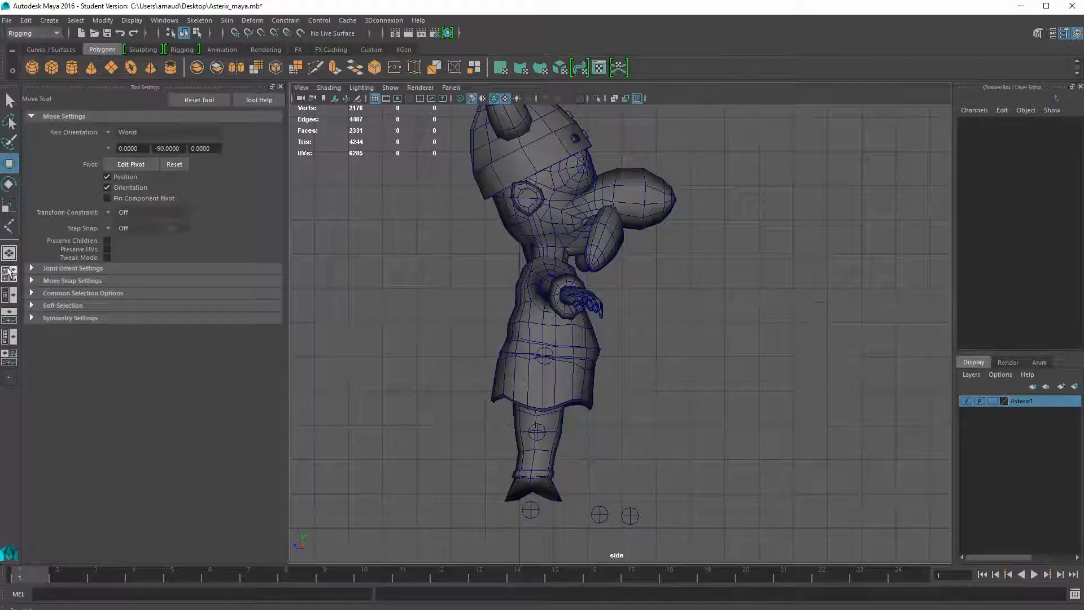
Place three separate test joints in a straight vertical column before the character, at about Y 9.5, 8.0 and 6.4, Z about -7.4
click(9, 226)
click(772, 204)
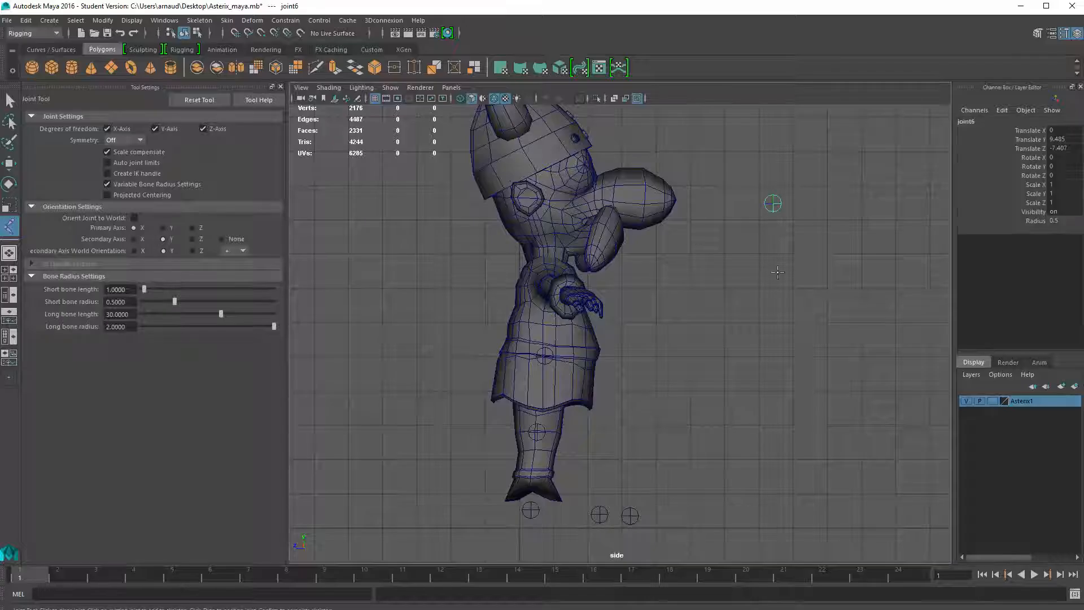
key(w)
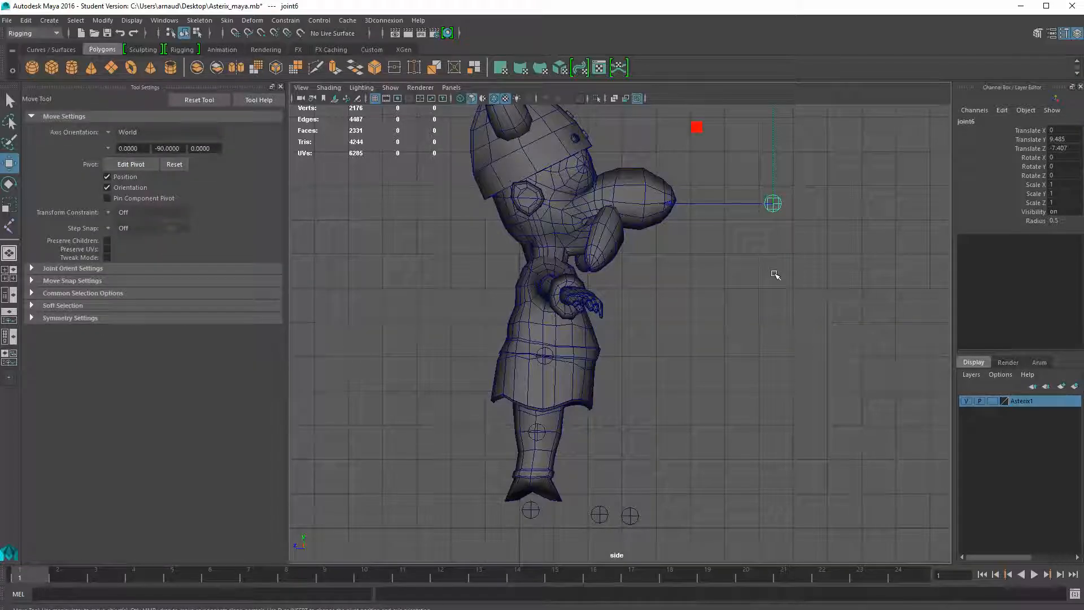
key(y)
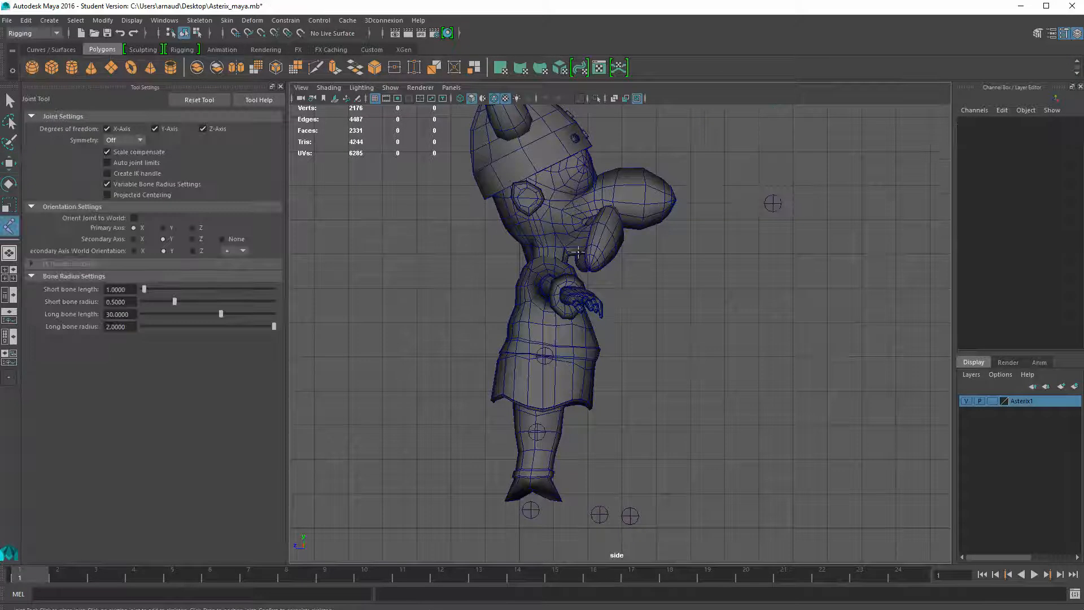
click(774, 252)
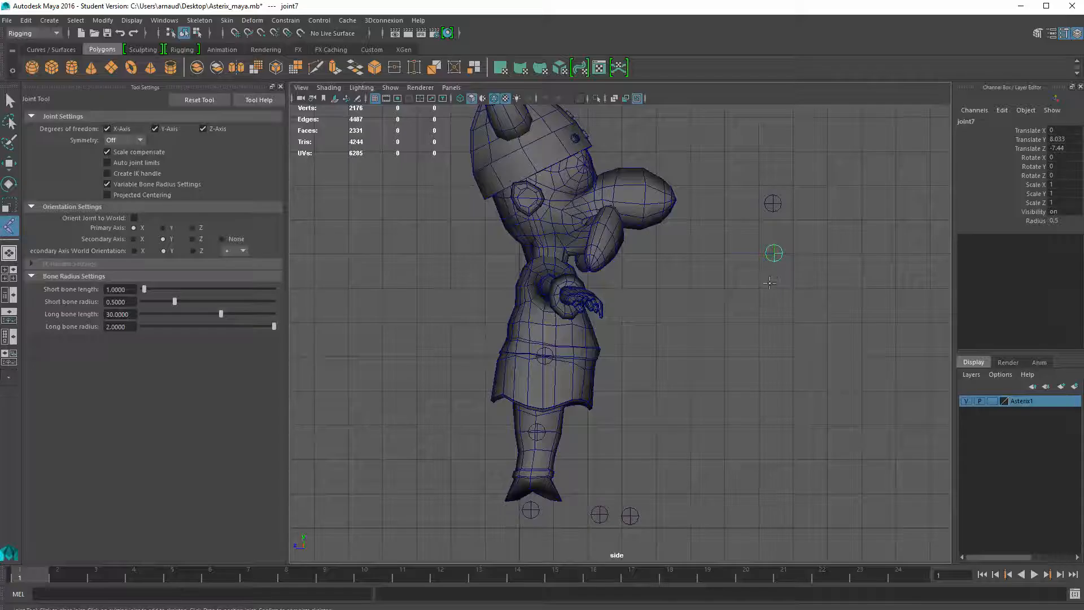
key(w)
key(y)
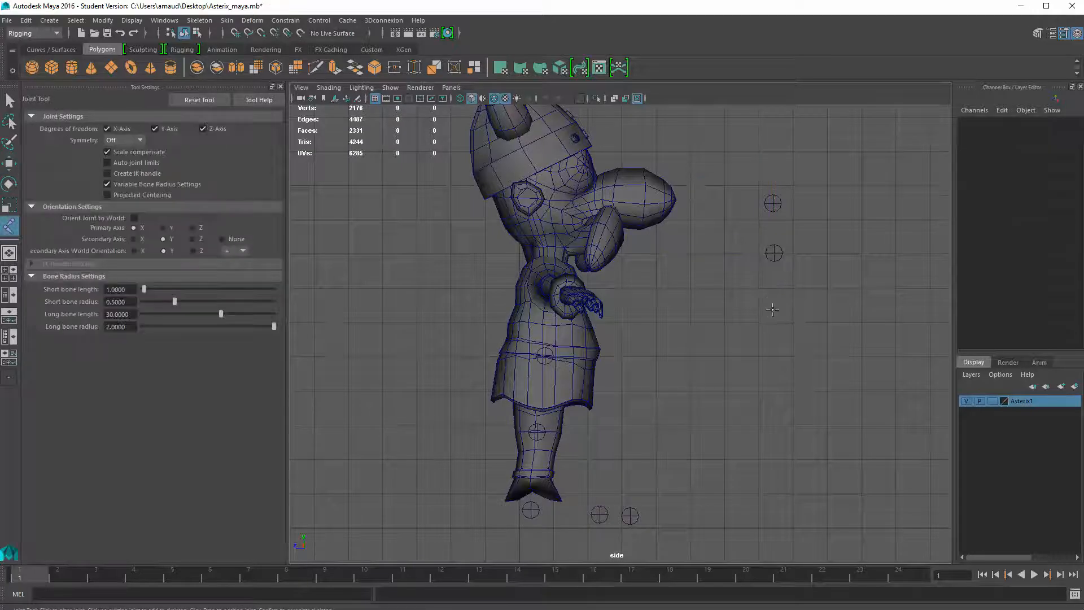
click(775, 308)
key(w)
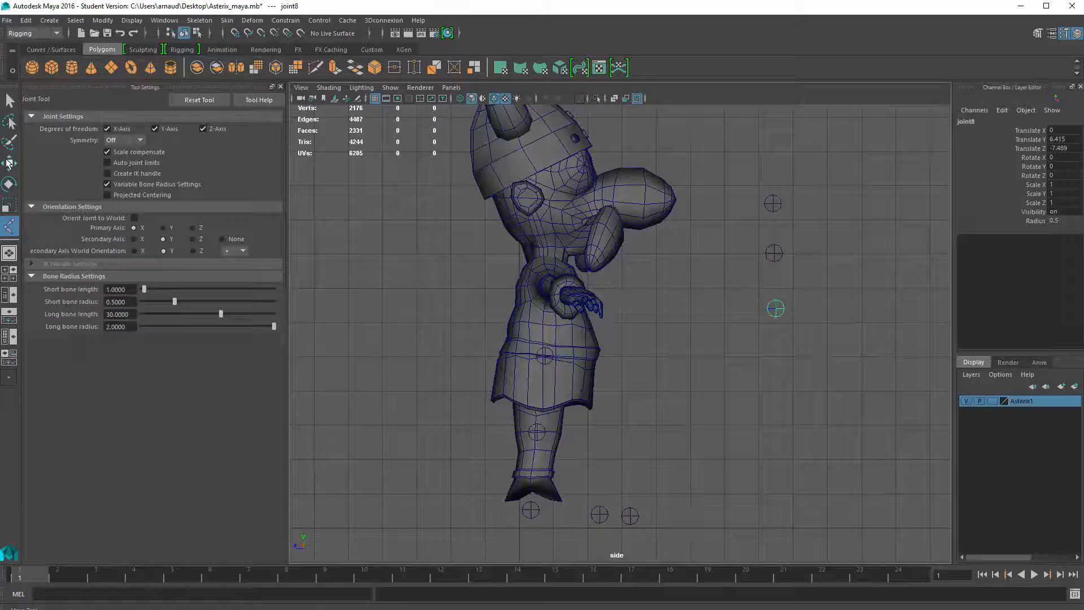
Parent the lowest test joint to the middle one, and the middle one to the uppermost
click(763, 197)
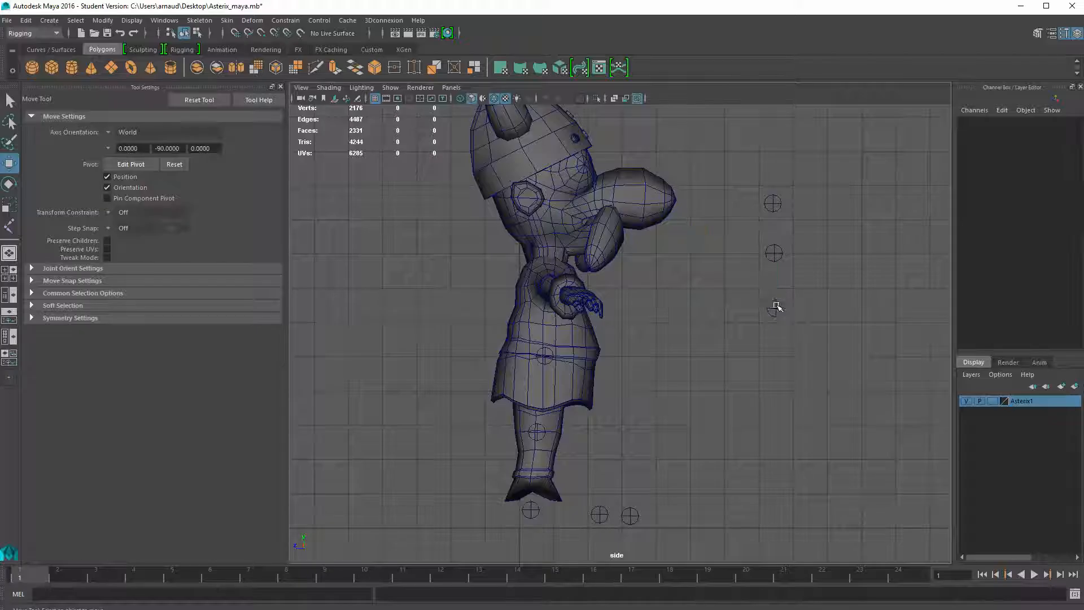
click(777, 307)
click(769, 253)
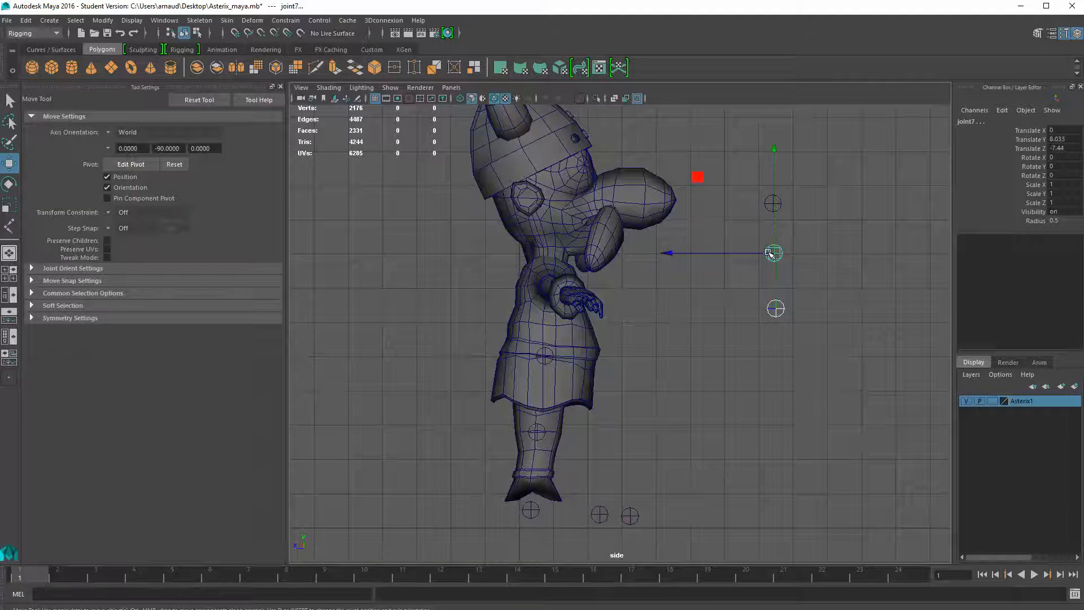
key(p)
click(844, 264)
click(773, 253)
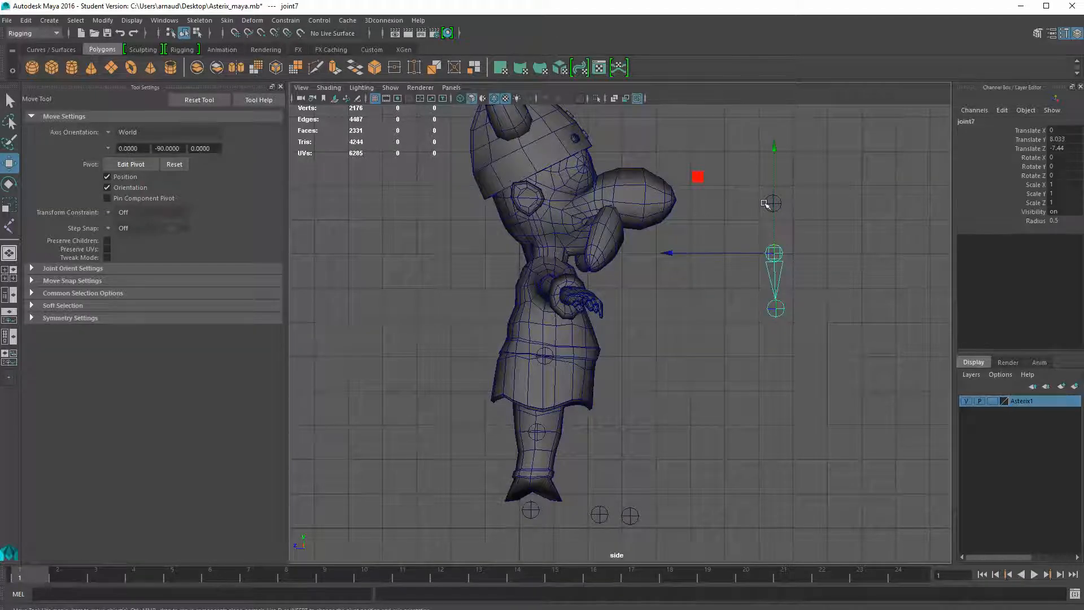
shift+click(766, 203)
key(p)
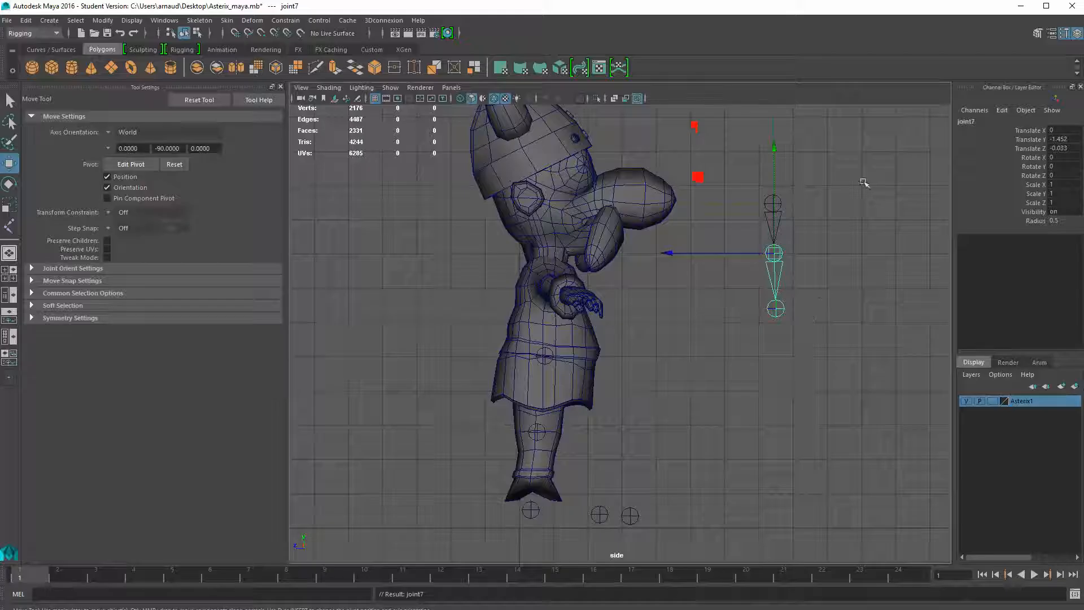
click(823, 232)
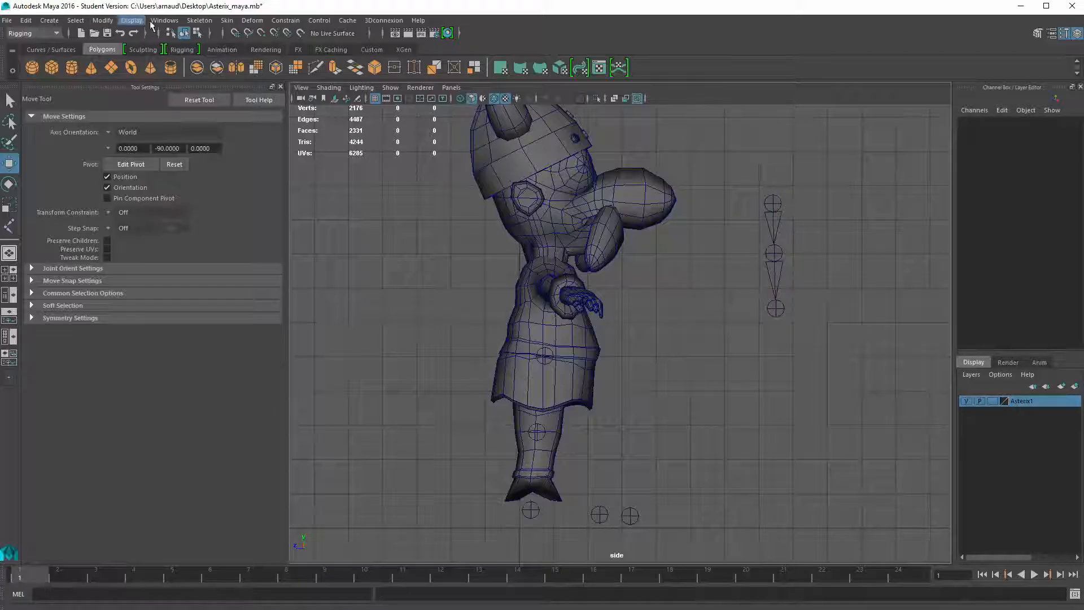
Create a single-chain IK handle from the uppermost to the lowest test joint and move it to try bending the straight chain
click(224, 21)
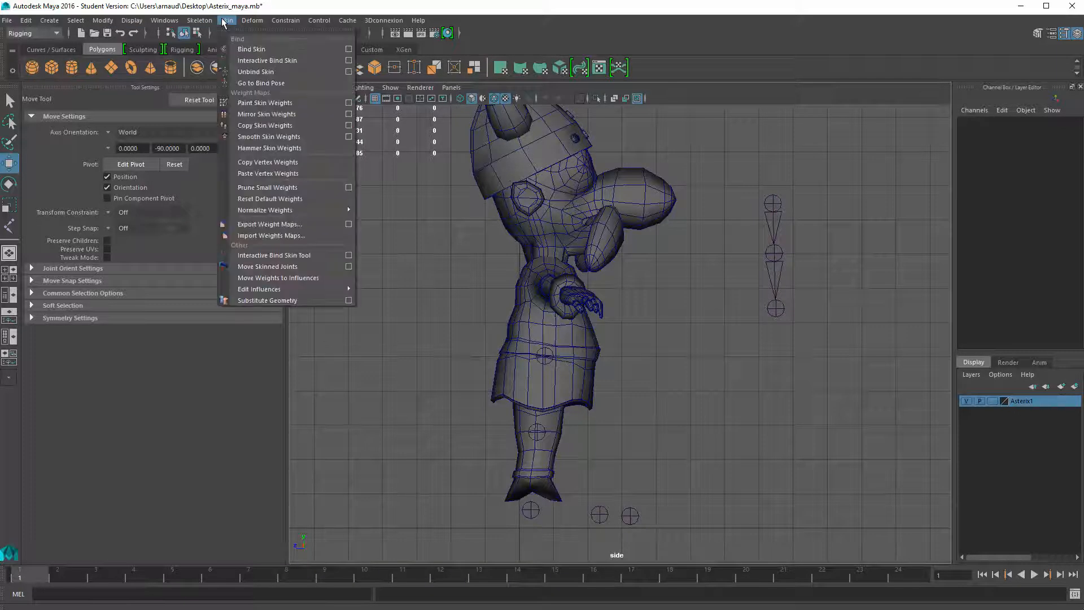
mouse_move(201, 23)
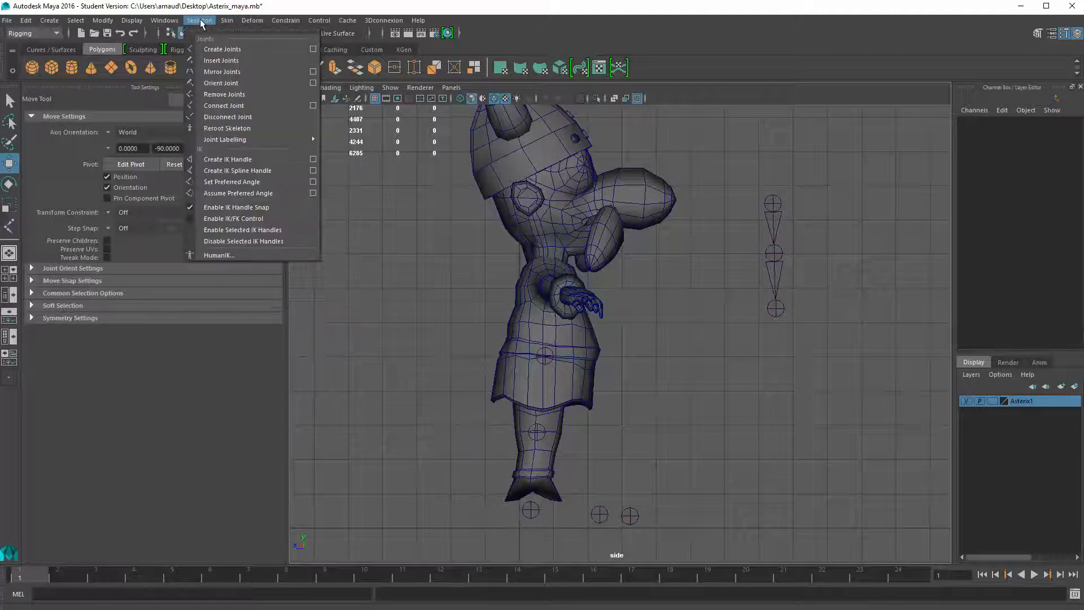
click(228, 158)
click(773, 203)
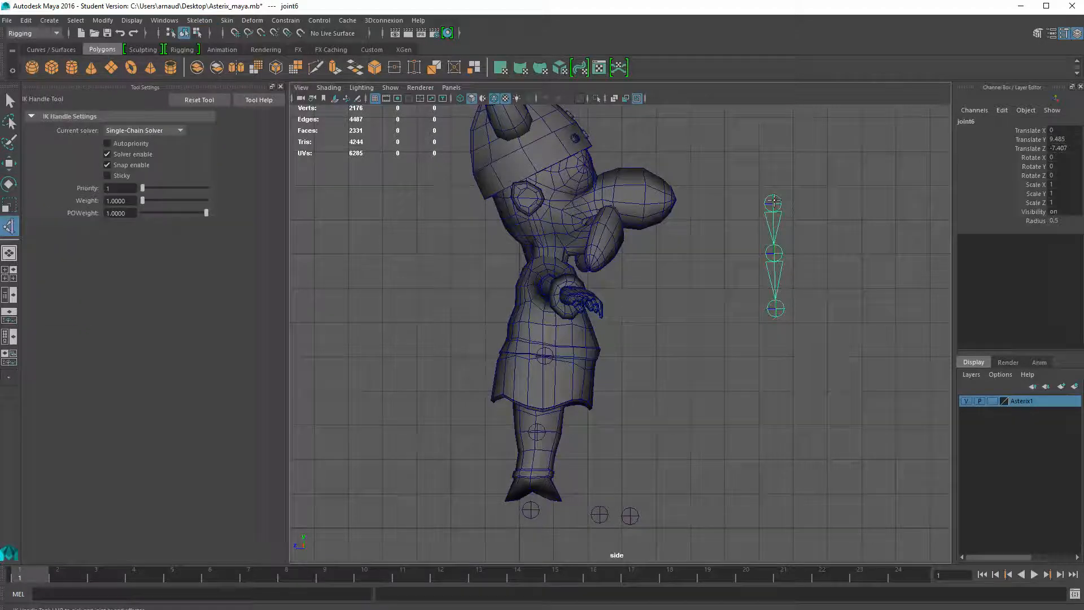
click(776, 308)
key(w)
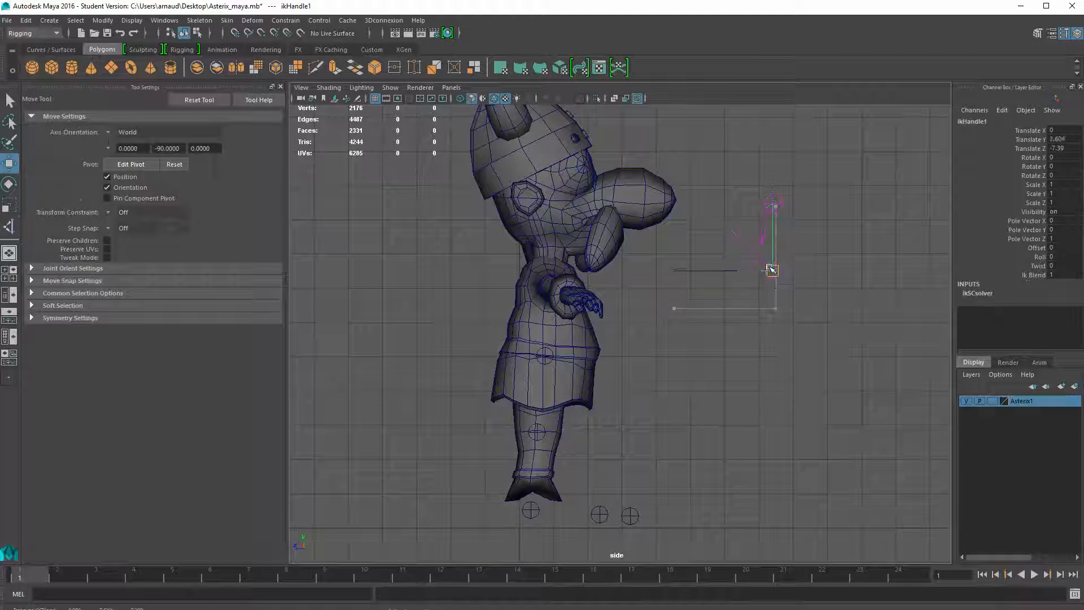
mouse_move(770, 304)
mouse_down()
mouse_move(767, 312)
mouse_move(763, 252)
mouse_move(776, 305)
mouse_move(750, 268)
mouse_move(769, 312)
mouse_up()
Undo the IK handle moves, the IK handle itself and the parenting of the three test joints
key(ctrl+z)
key(ctrl+z)
key(ctrl+z)
key(ctrl+z)
key(ctrl+z)
key(ctrl+z)
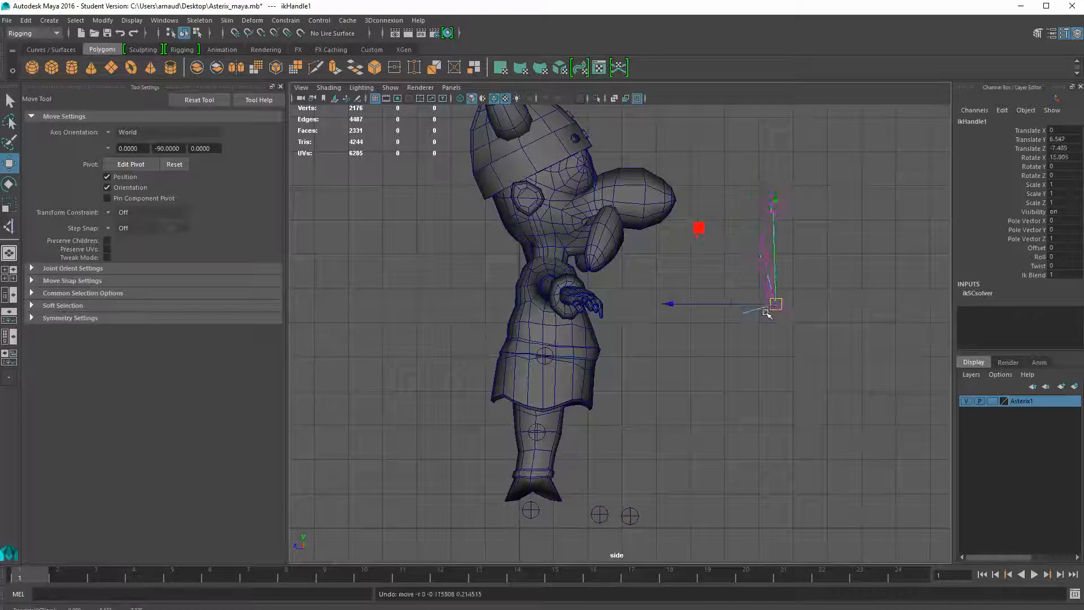
key(ctrl+z)
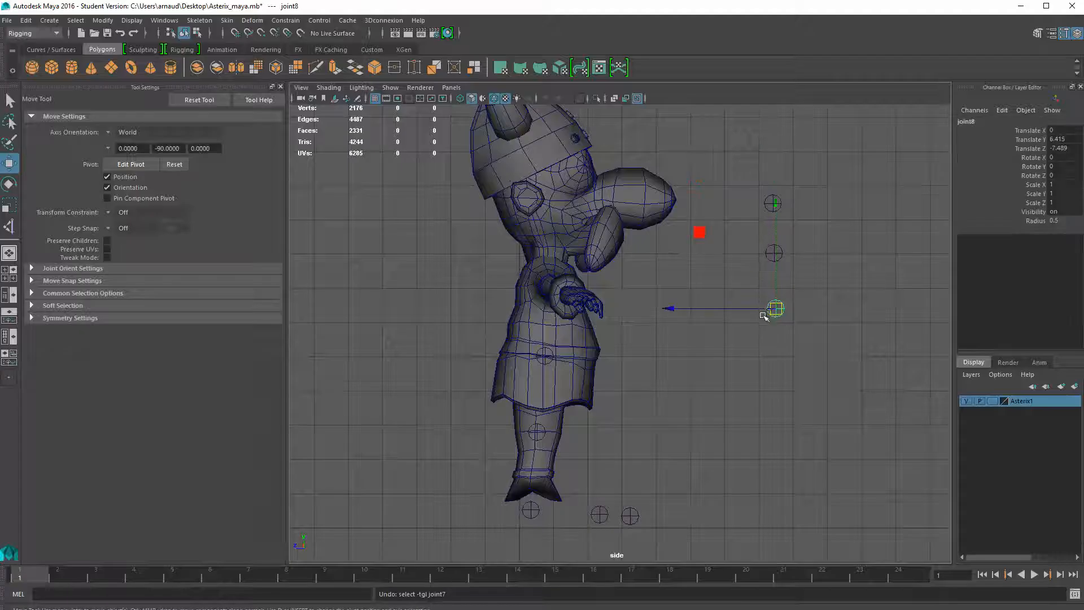
Move the middle test joint horizontally away from the character to about Z -7.9, out of line with the other two
click(756, 264)
click(773, 253)
drag(751, 253, 766, 254)
Parent the lowest test joint to the offset middle joint, and the middle joint to the uppermost one
click(779, 307)
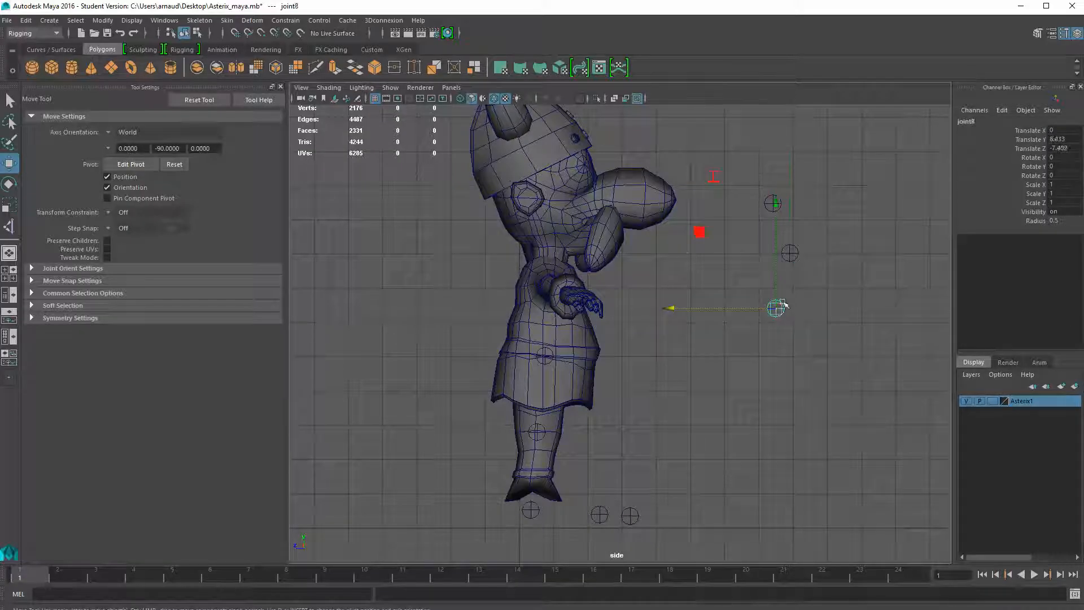
click(792, 253)
key(p)
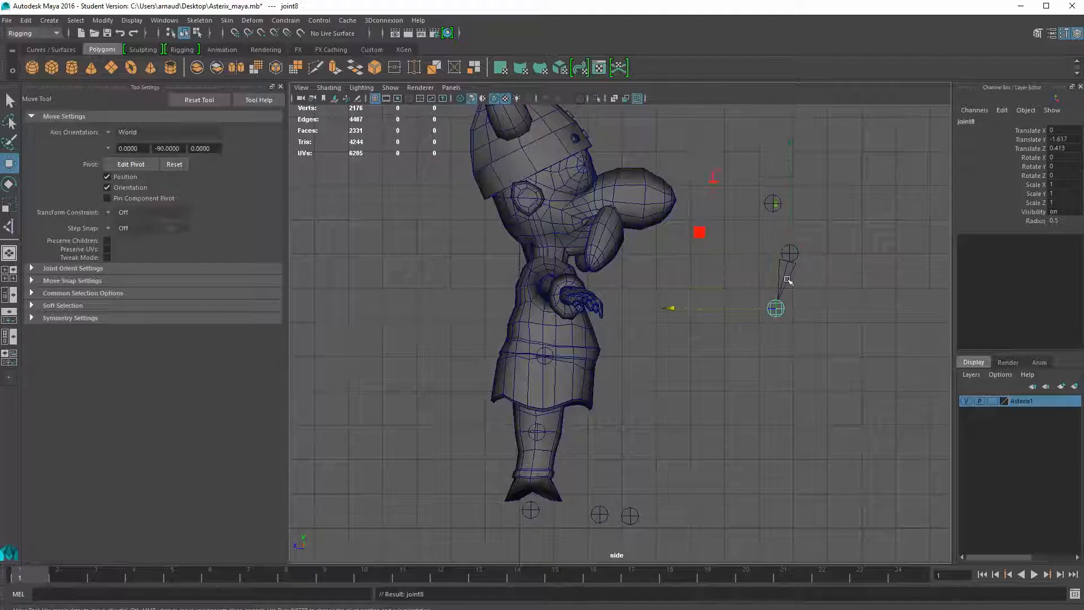
click(790, 253)
key(Caps_Lock)
click(774, 208)
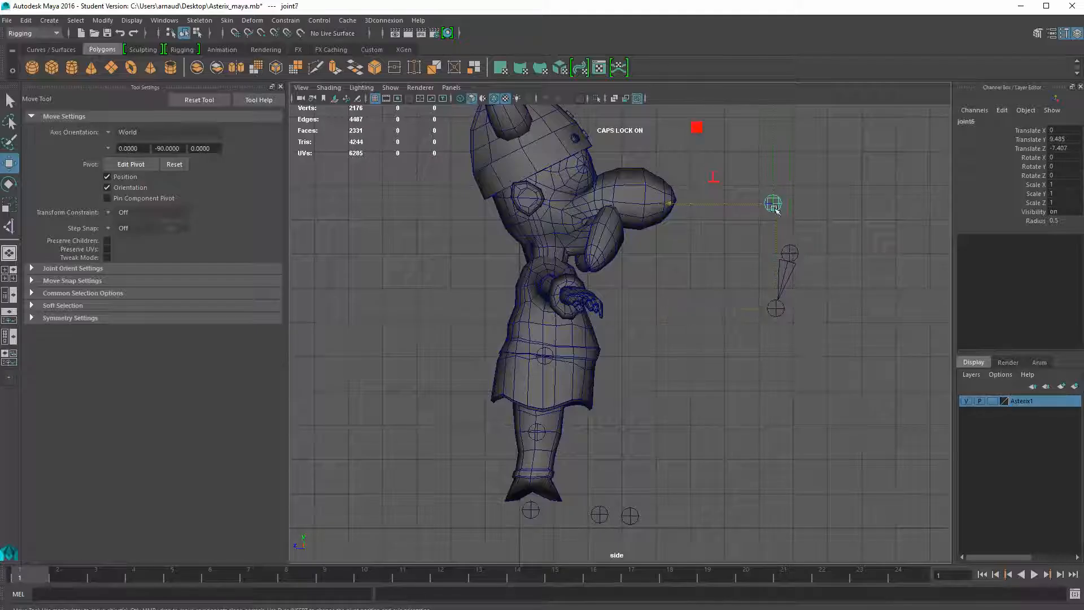
click(788, 253)
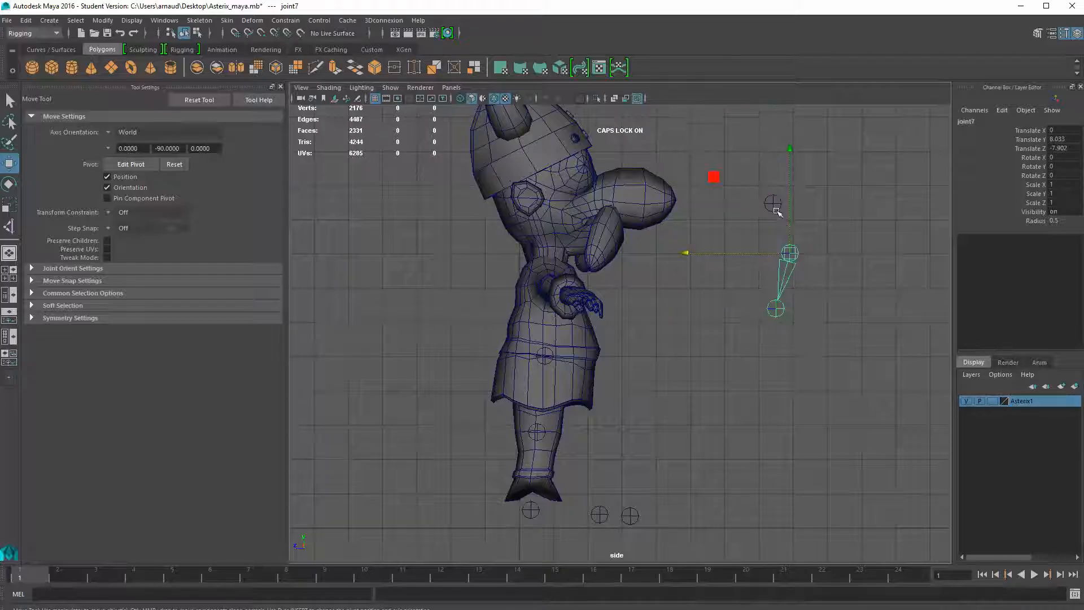
shift+click(774, 209)
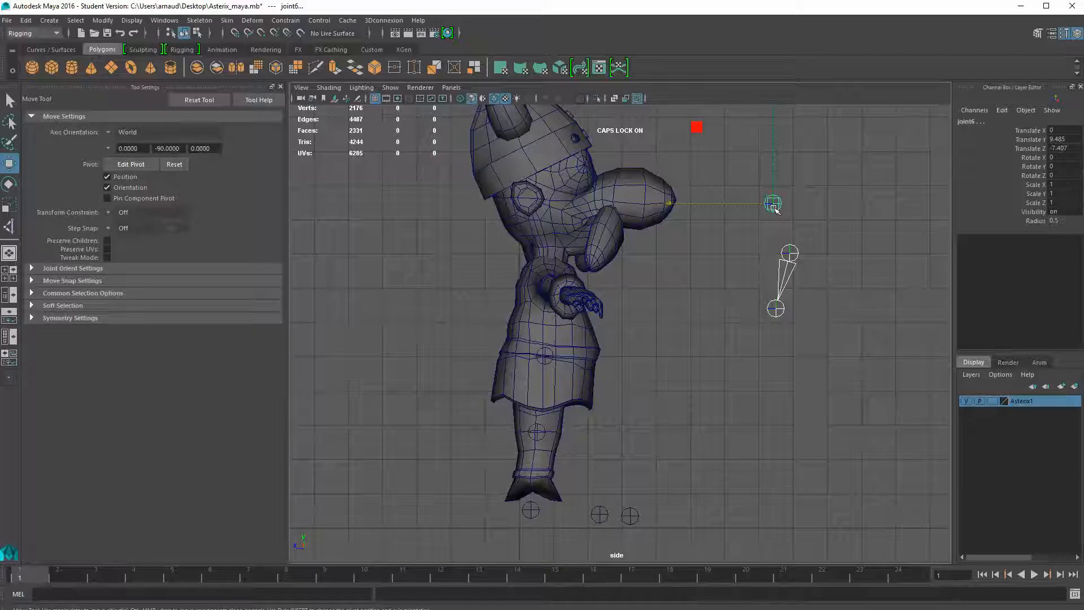
key(p)
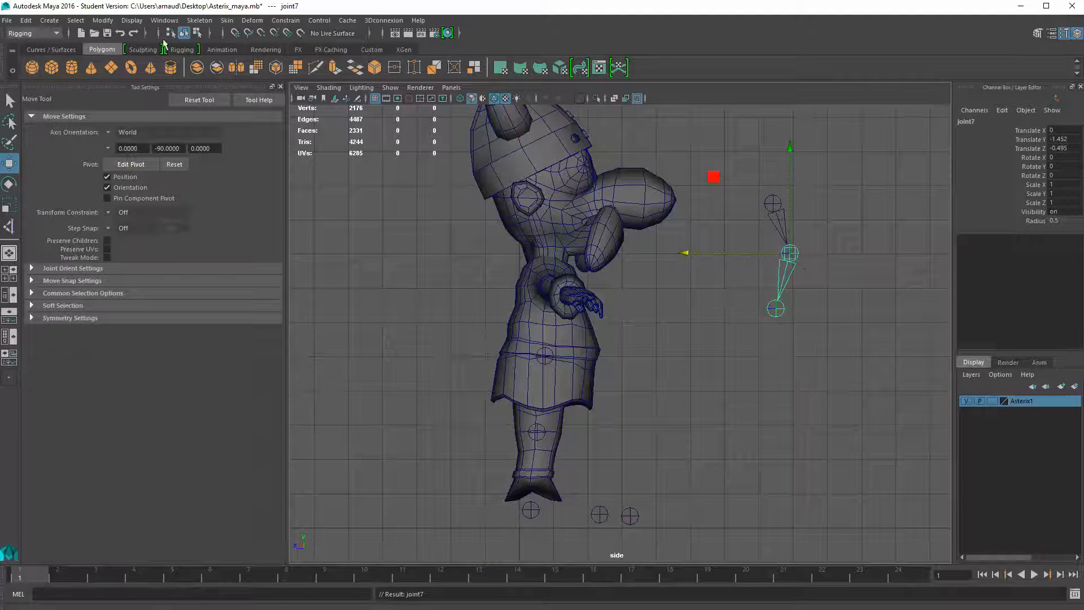
Create an IK handle from the uppermost to the lowest test joint and move it slightly up to about Y 6.63 to bend the chain
click(102, 20)
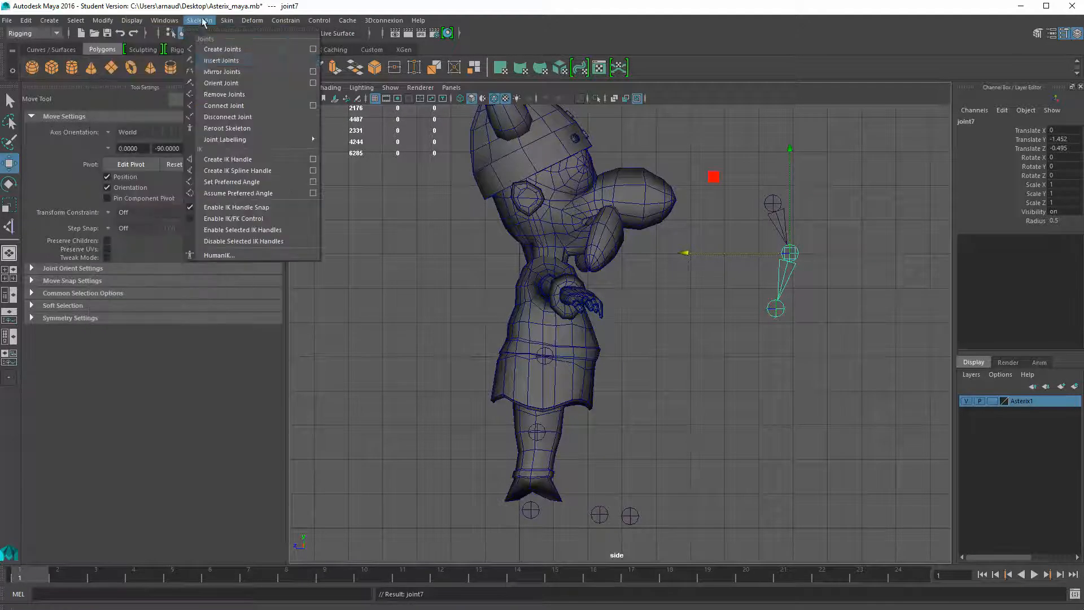
click(228, 160)
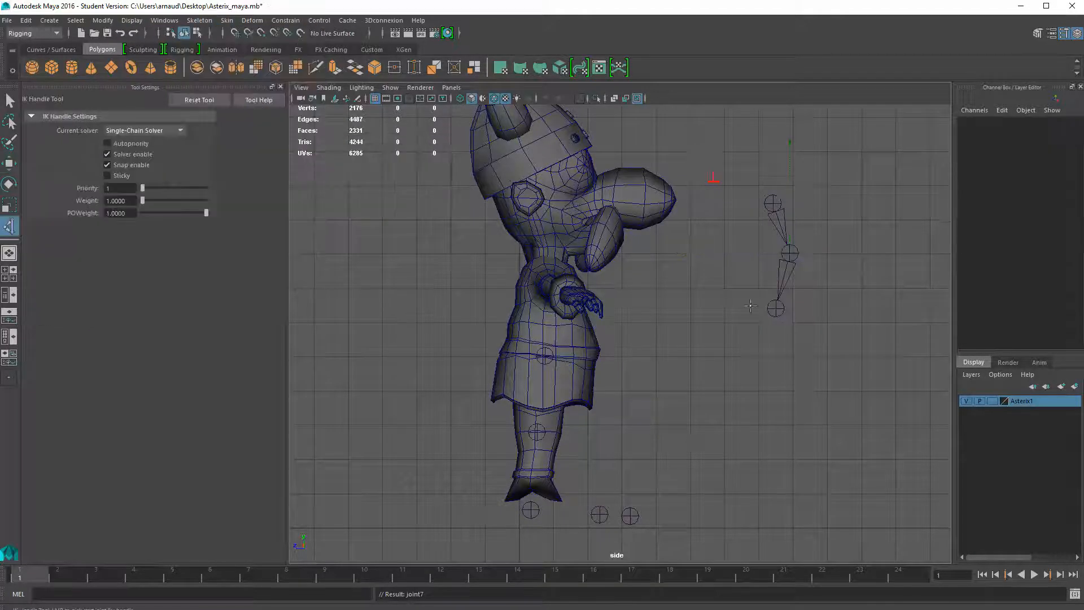
click(774, 204)
click(776, 308)
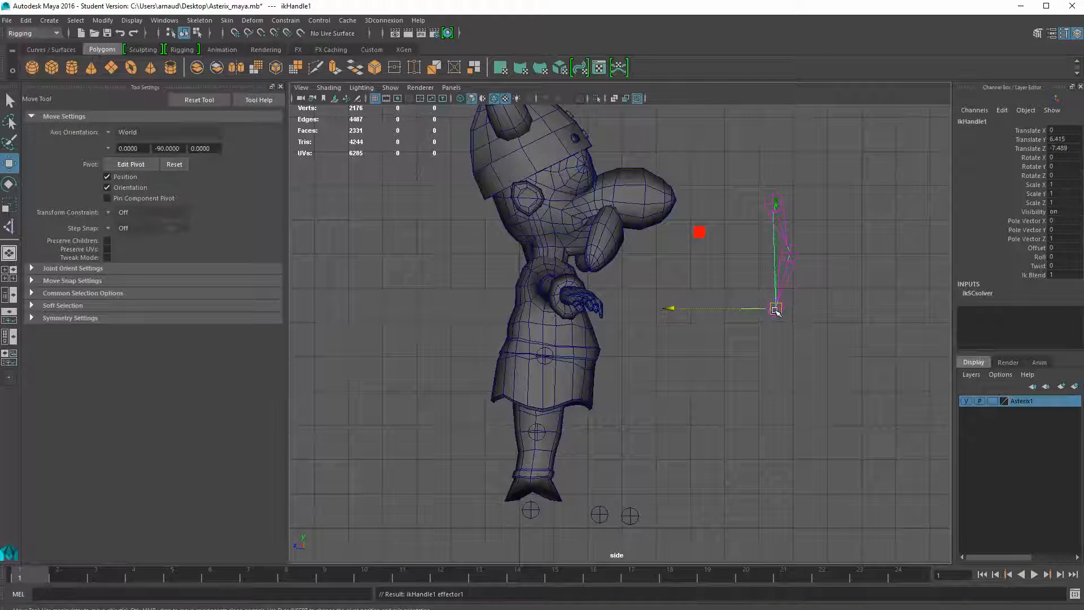
mouse_move(776, 309)
mouse_down()
mouse_move(775, 232)
mouse_move(773, 301)
mouse_up()
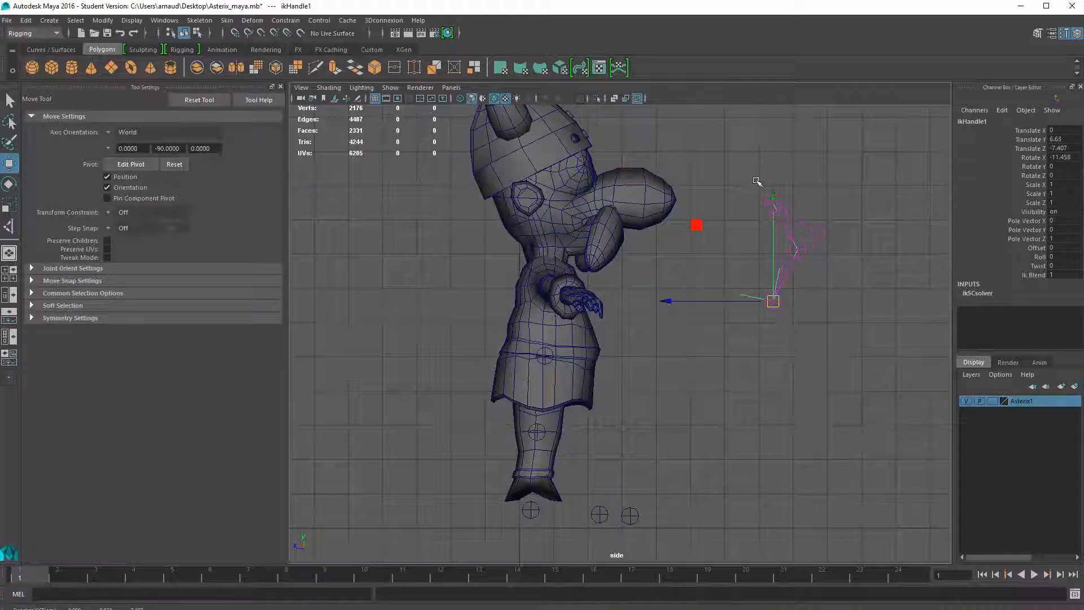
Delete the whole test joint chain beside the character
click(799, 356)
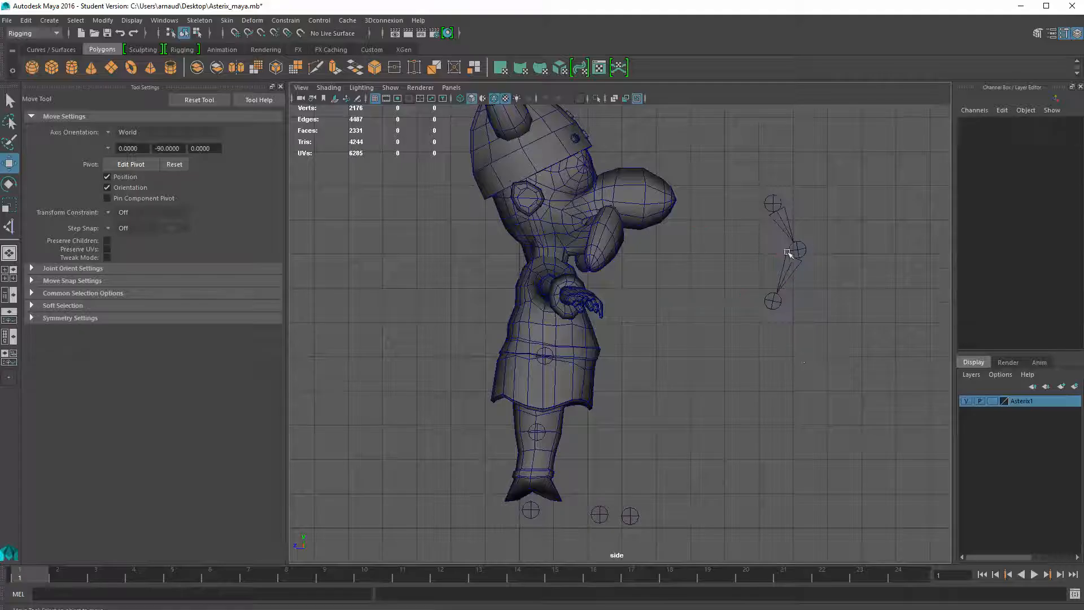
click(773, 204)
key(Delete)
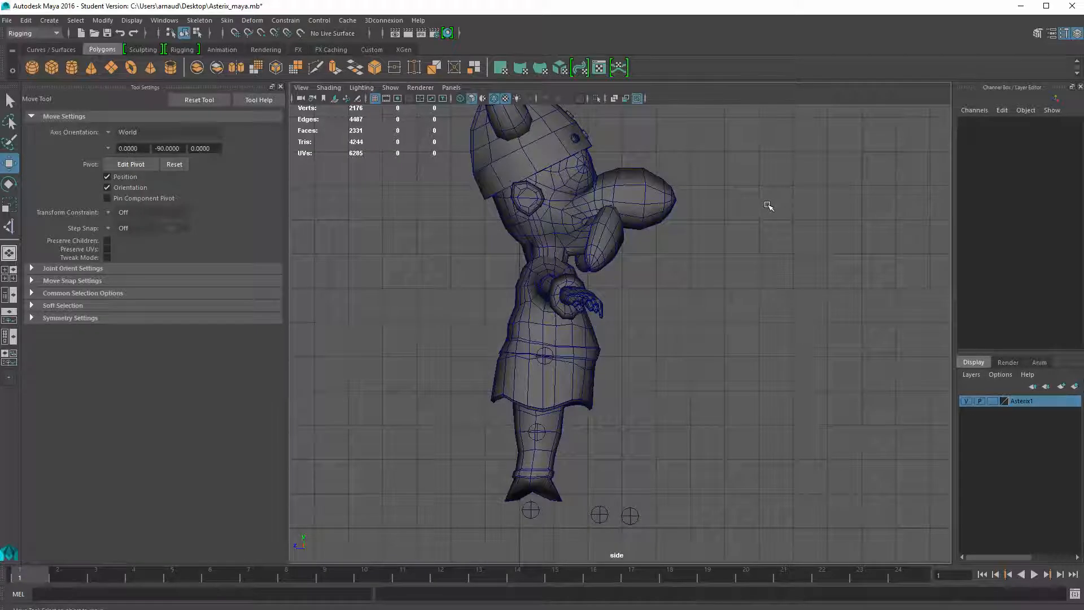
Nudge the leg joints in the side view: knee to about Z -0.56, hip to about Z -0.69 and ankle to about Z -0.28
click(537, 432)
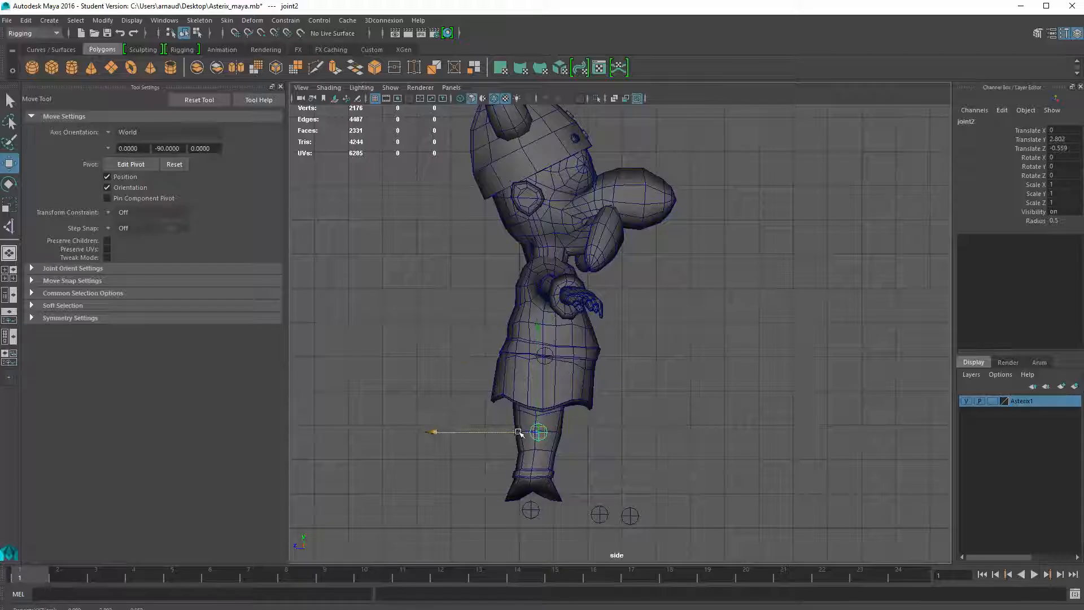
click(545, 359)
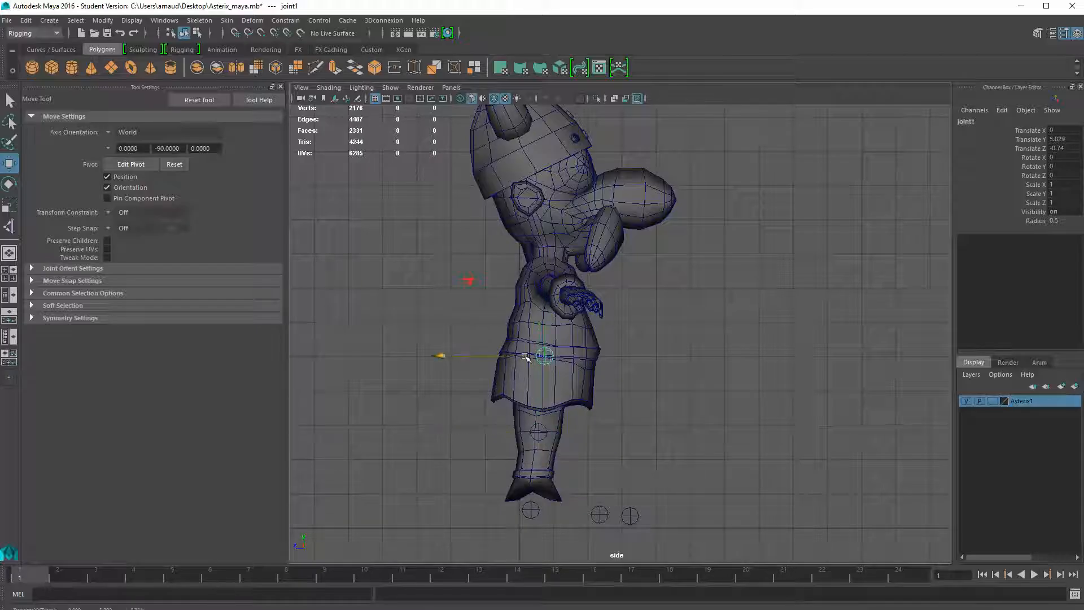
drag(527, 356, 525, 357)
click(530, 508)
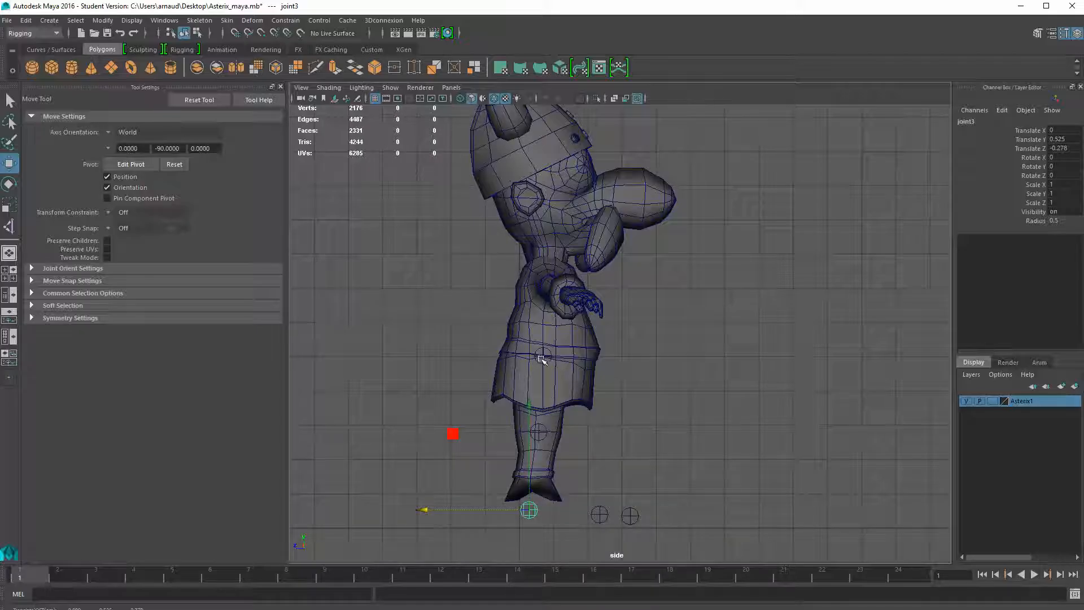
Parent the knee joint to the hip joint, and the ankle joint to the knee joint
click(541, 357)
click(537, 433)
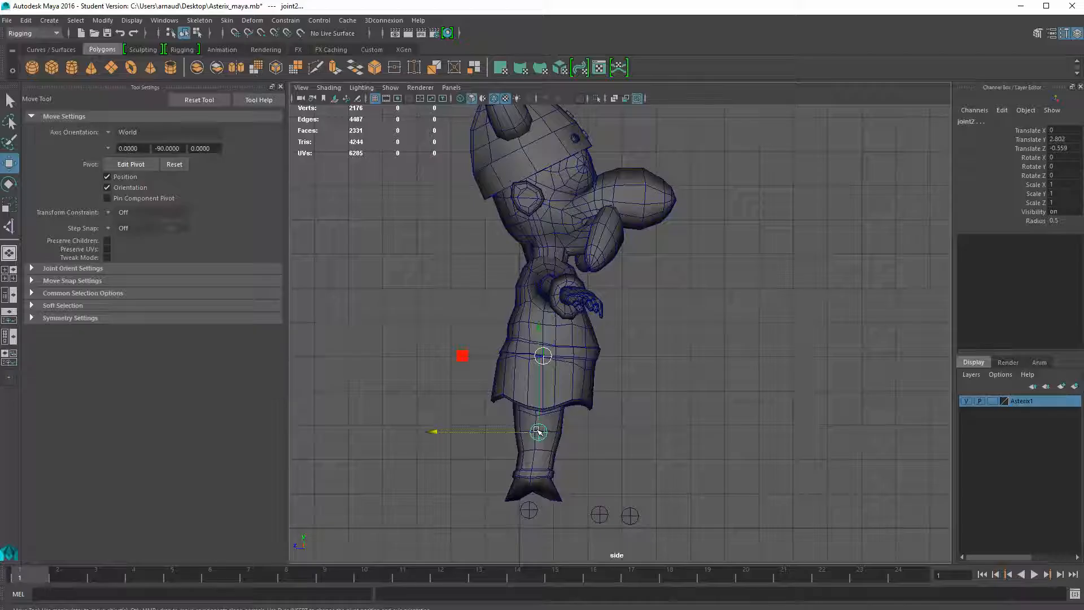
key(Up)
click(556, 432)
click(541, 434)
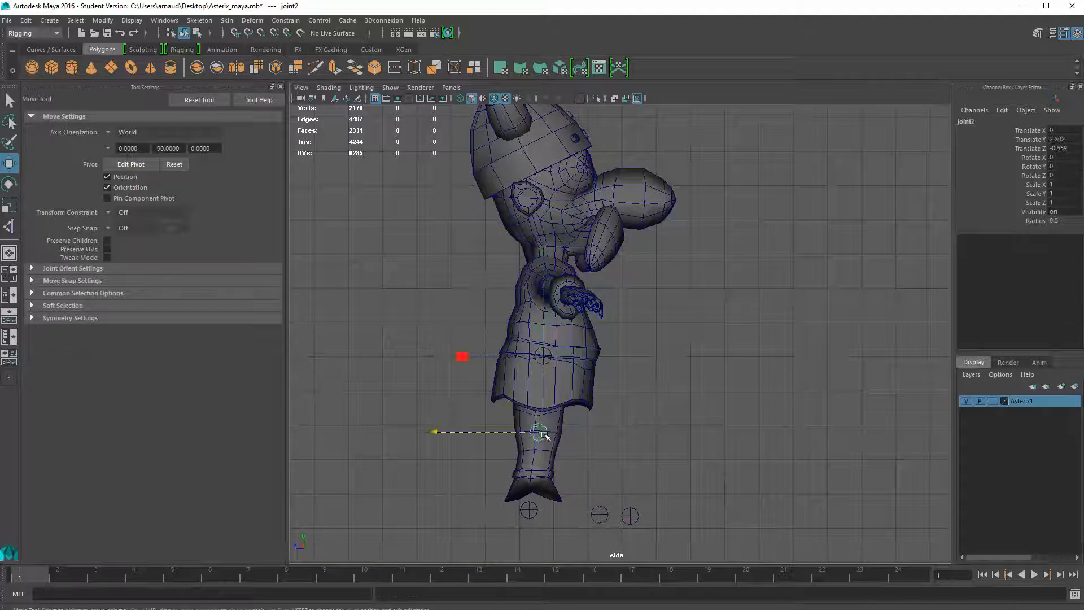
click(551, 357)
key(Down)
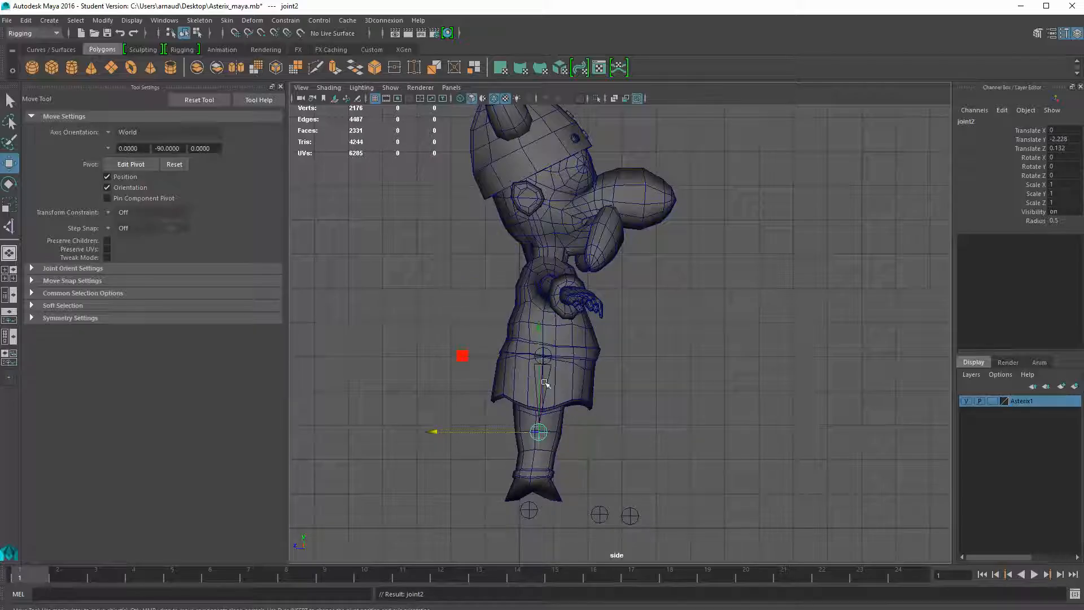
click(531, 509)
click(539, 433)
key(Down)
Parent the ball joint of the foot to the ankle joint, and the toe joint to the ball joint
click(597, 514)
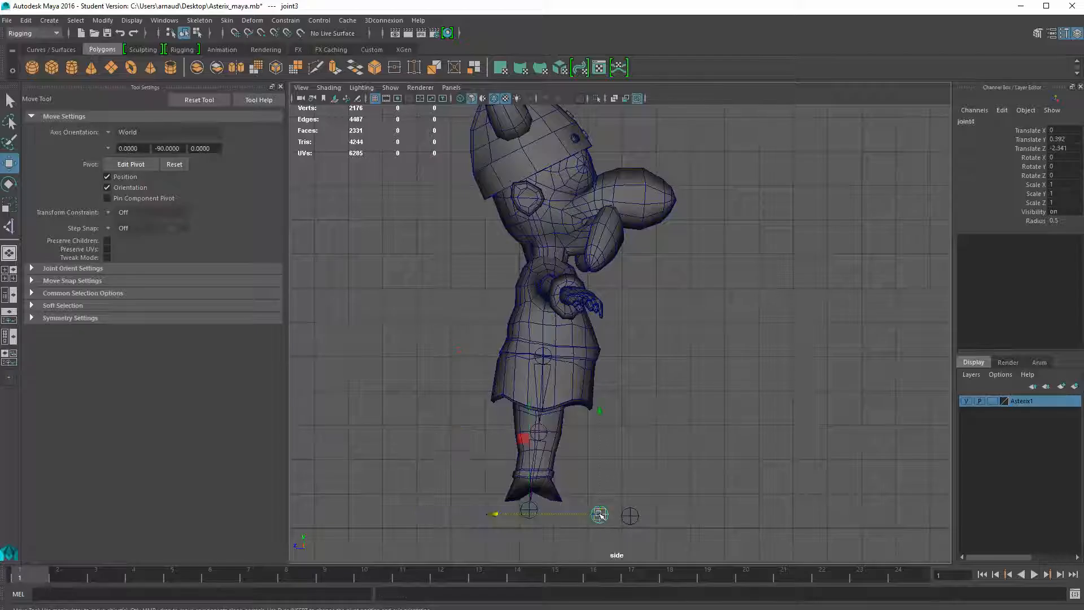
click(530, 508)
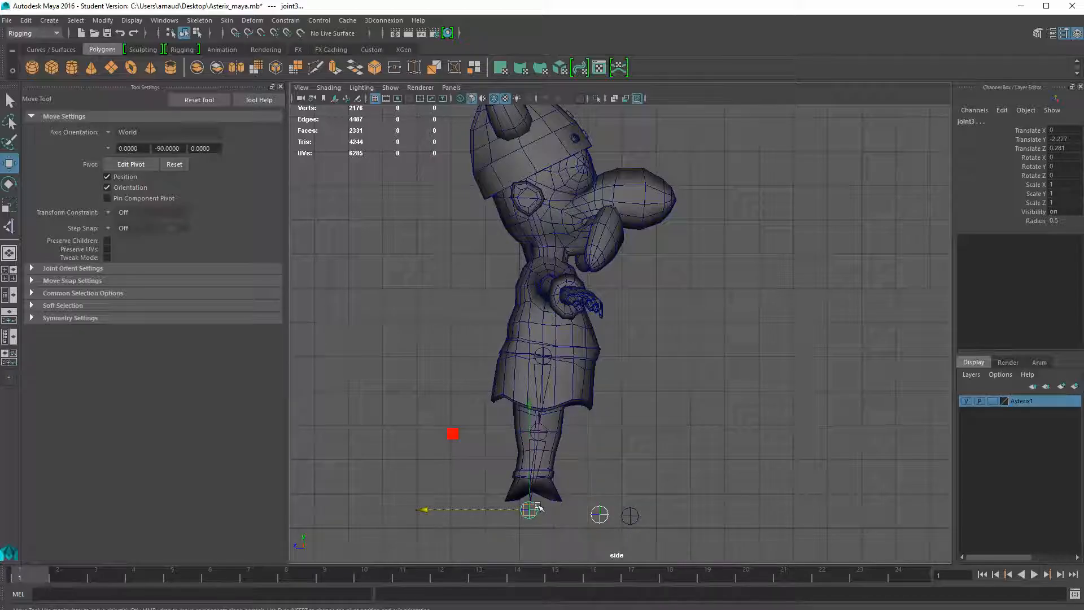
key(Down)
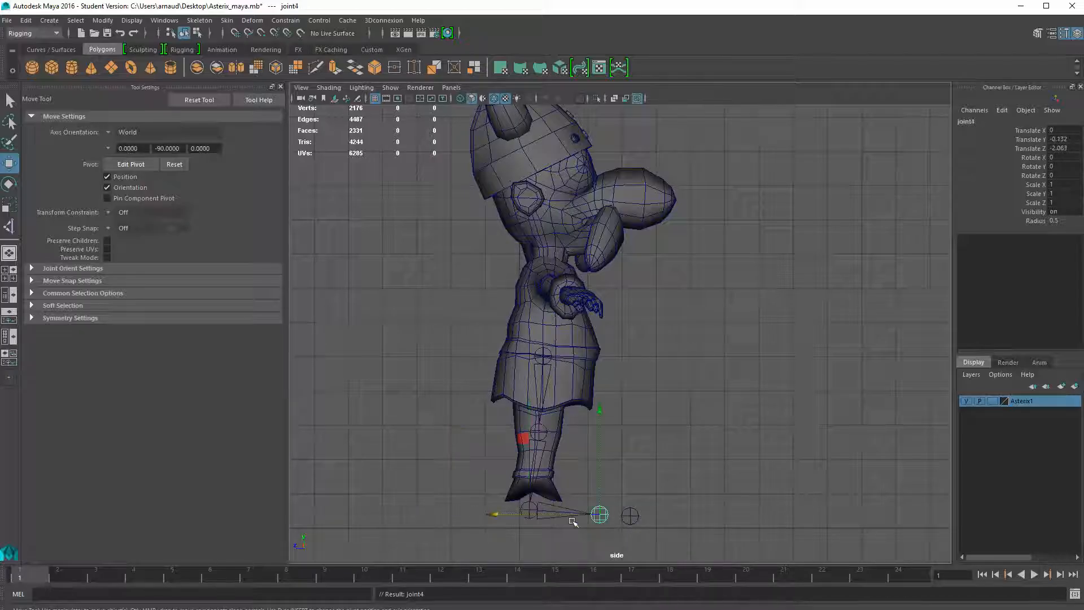
click(631, 517)
drag(602, 511, 610, 531)
key(Down)
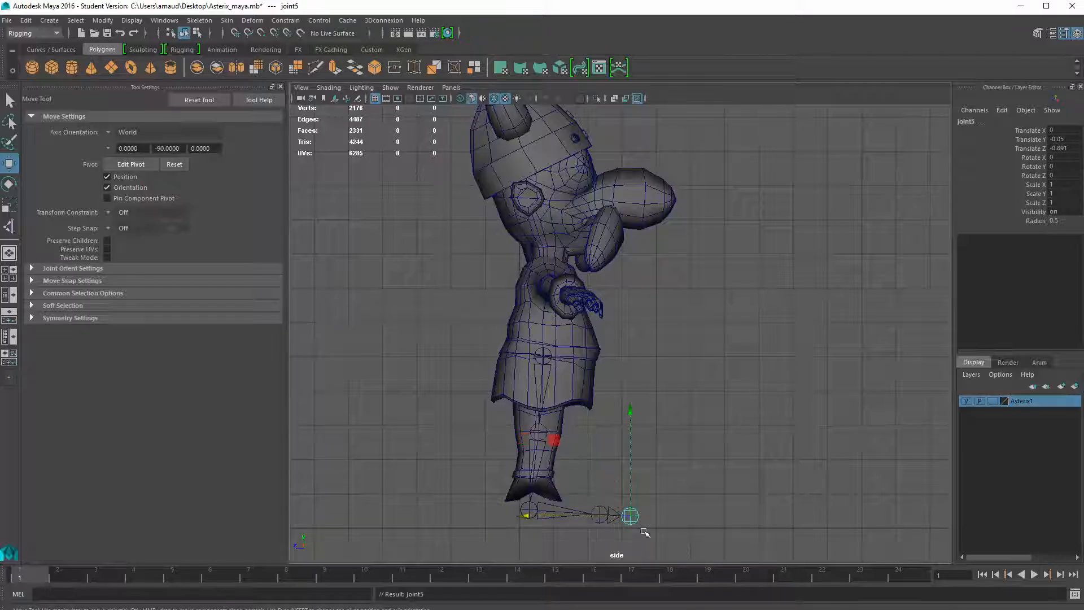
Turn on X-Ray Joints in the perspective view and move the whole leg chain sideways to about X -0.83
key(space)
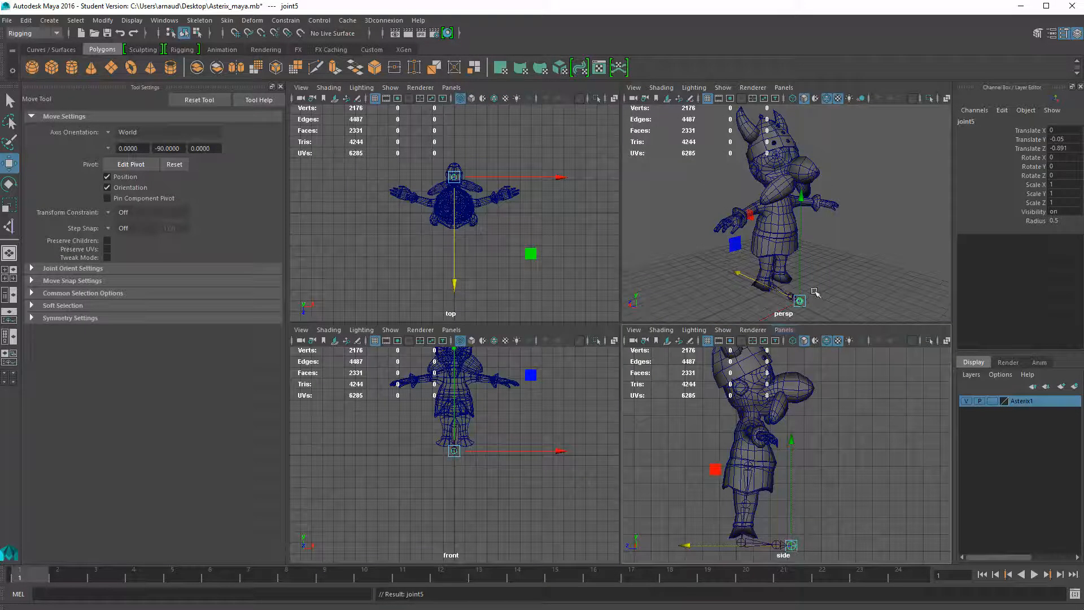
key(space)
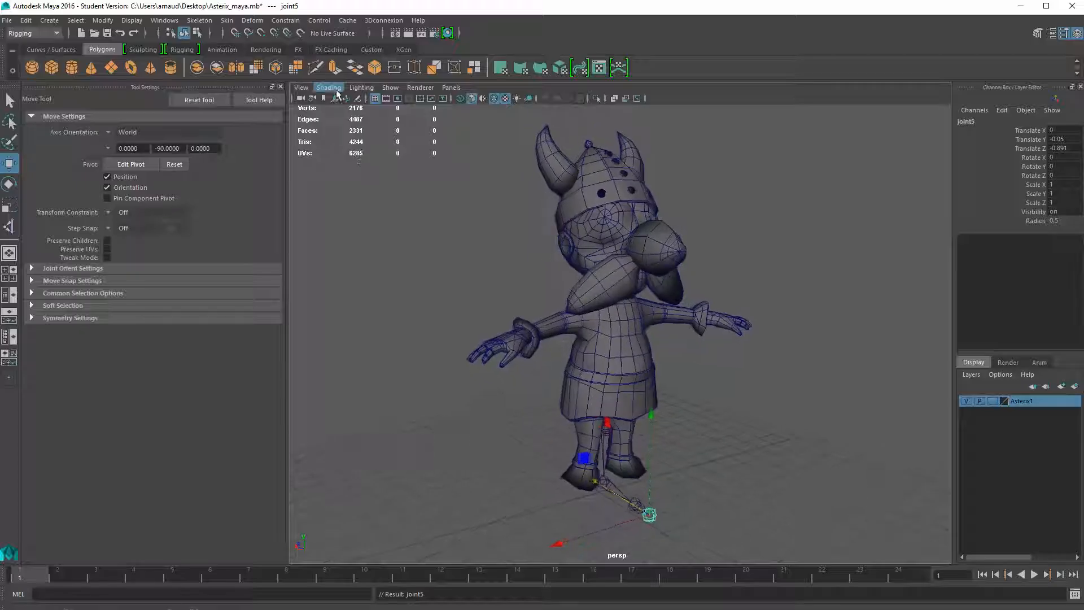
click(329, 87)
click(337, 226)
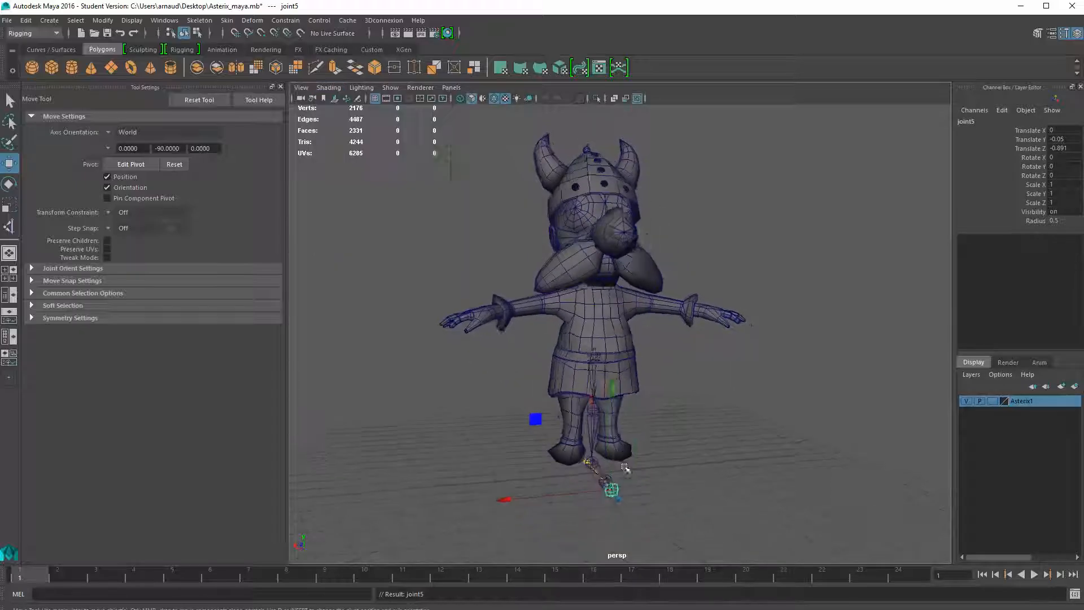
click(587, 393)
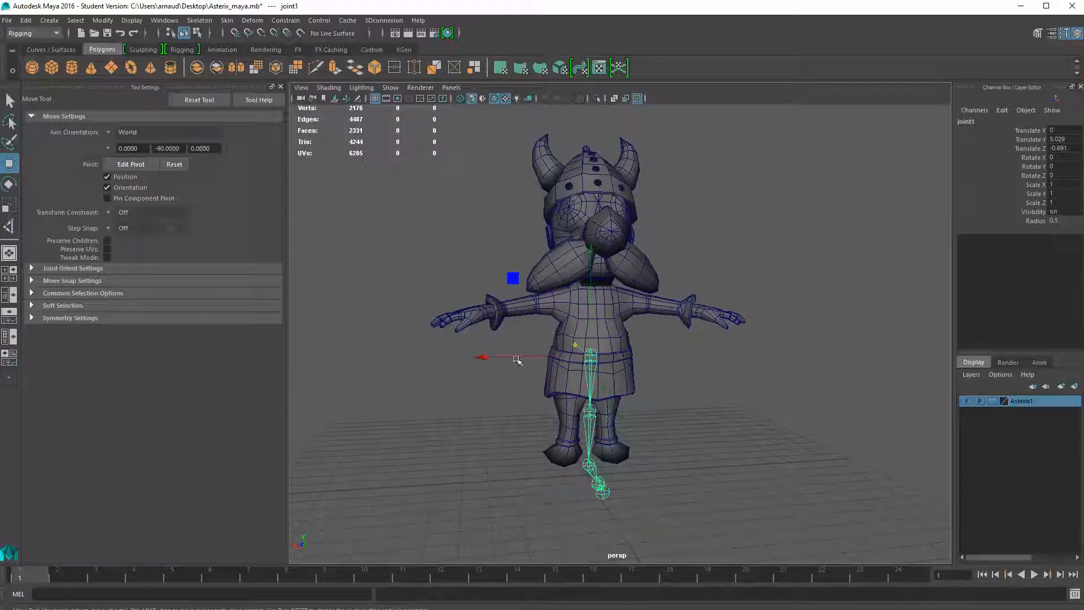
click(517, 359)
click(588, 355)
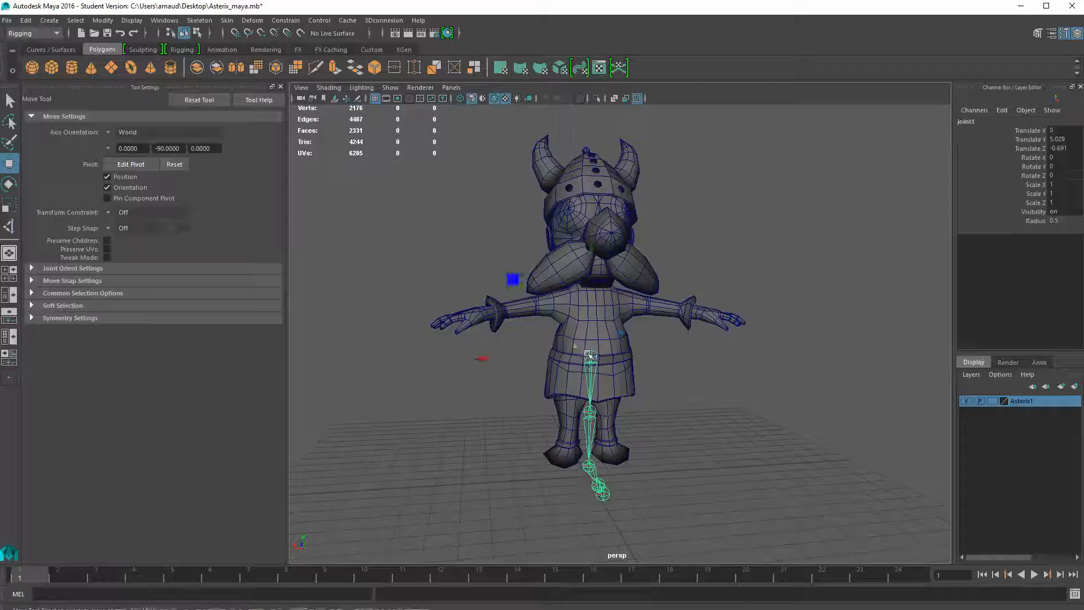
drag(517, 358, 543, 362)
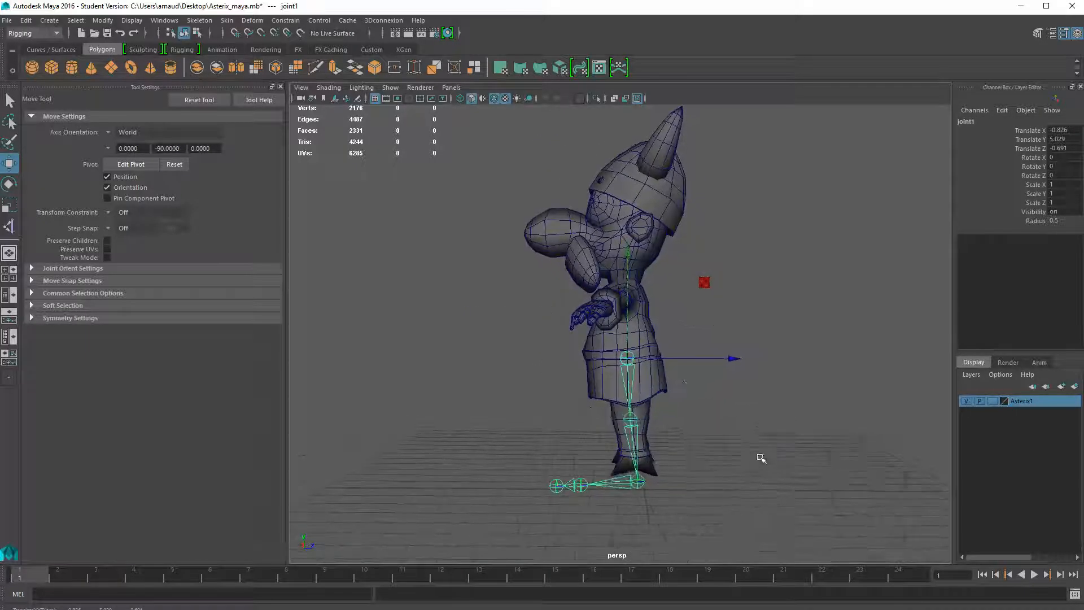
Display the front view shaded with X-Ray Joints and shift the leg chain to about X -0.68 over the character's leg
key(space)
key(space)
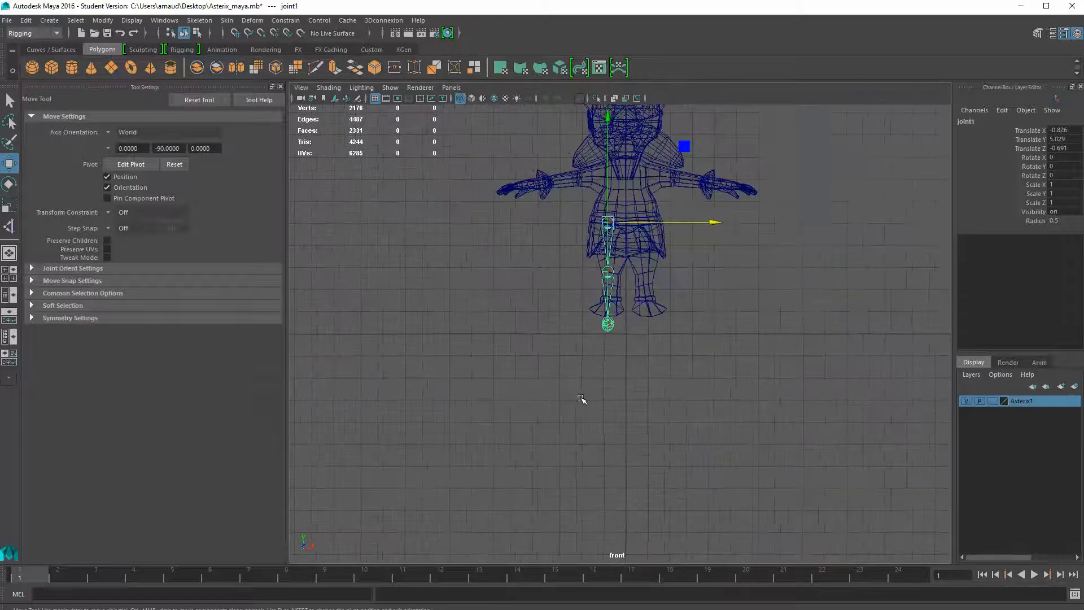
key(6)
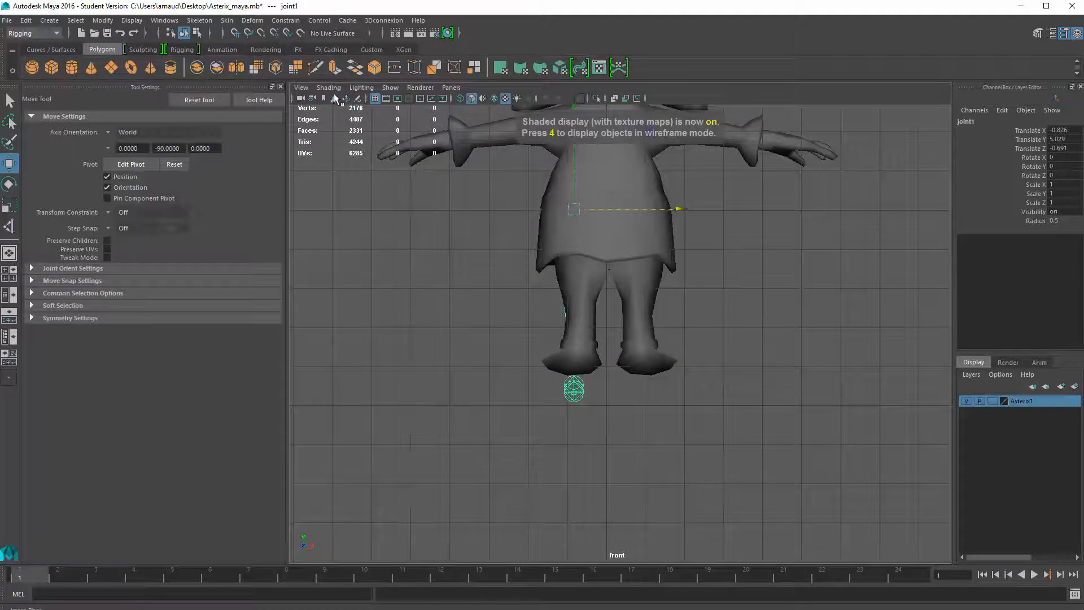
click(330, 87)
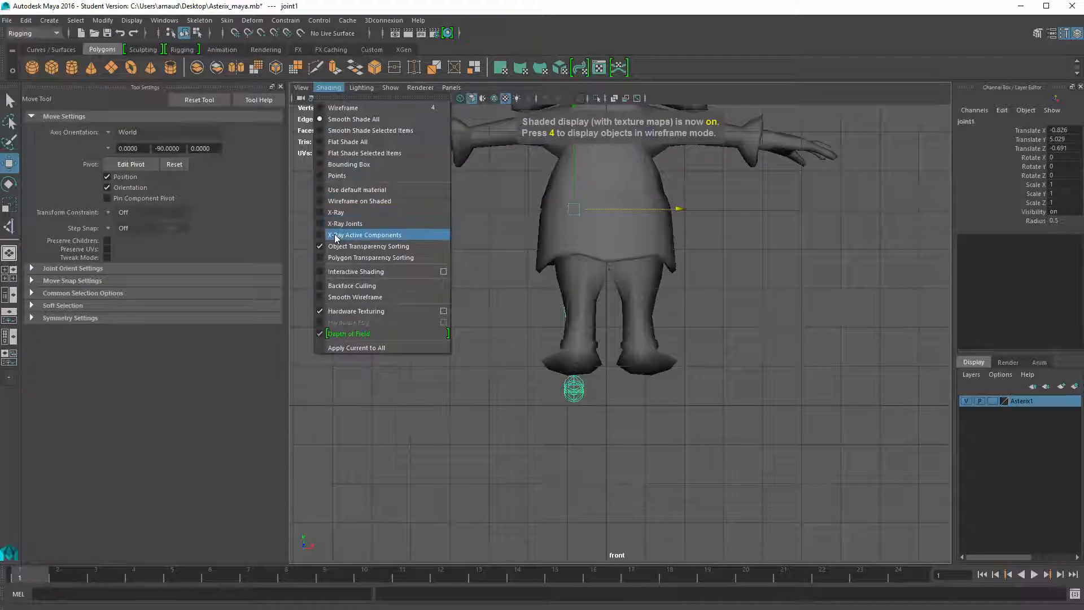
click(345, 223)
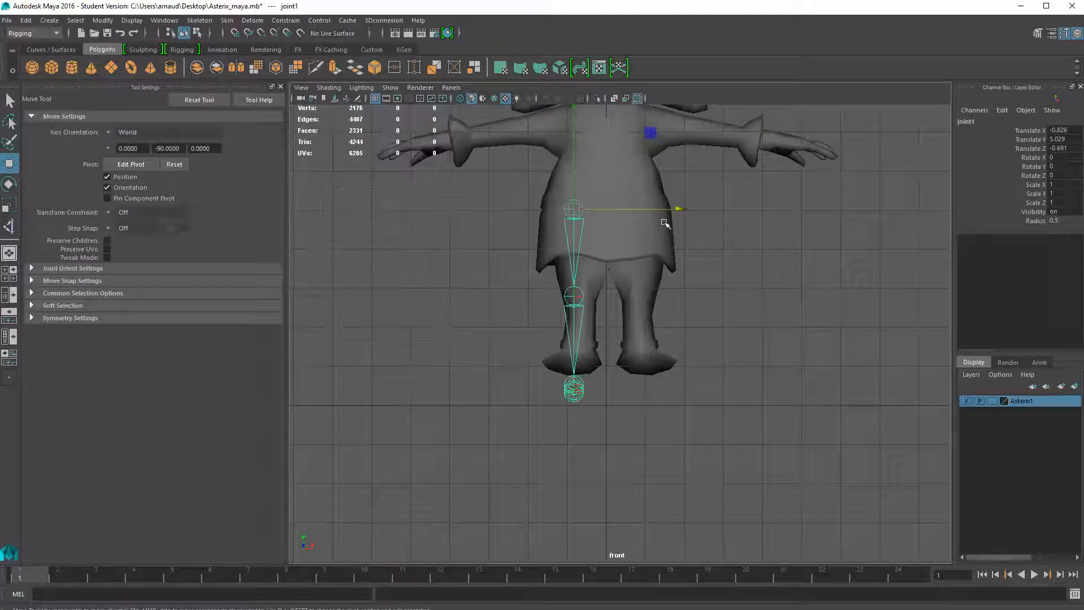
drag(679, 210, 684, 212)
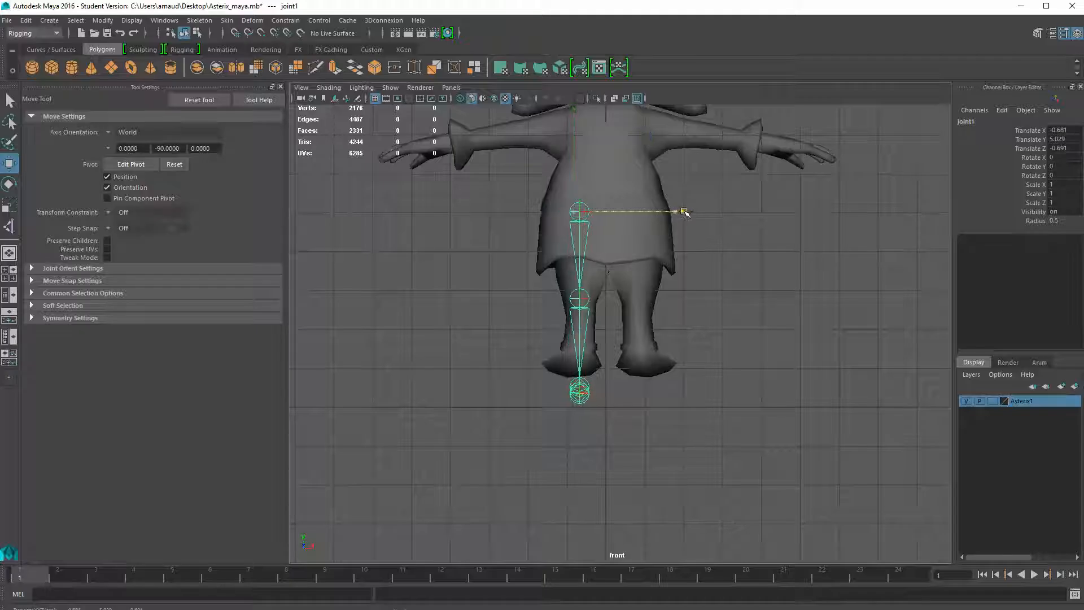
Offset the knee joint outward to about X -0.22 and the ankle joint inward to about X 0.44
scroll(668, 300, up, 2)
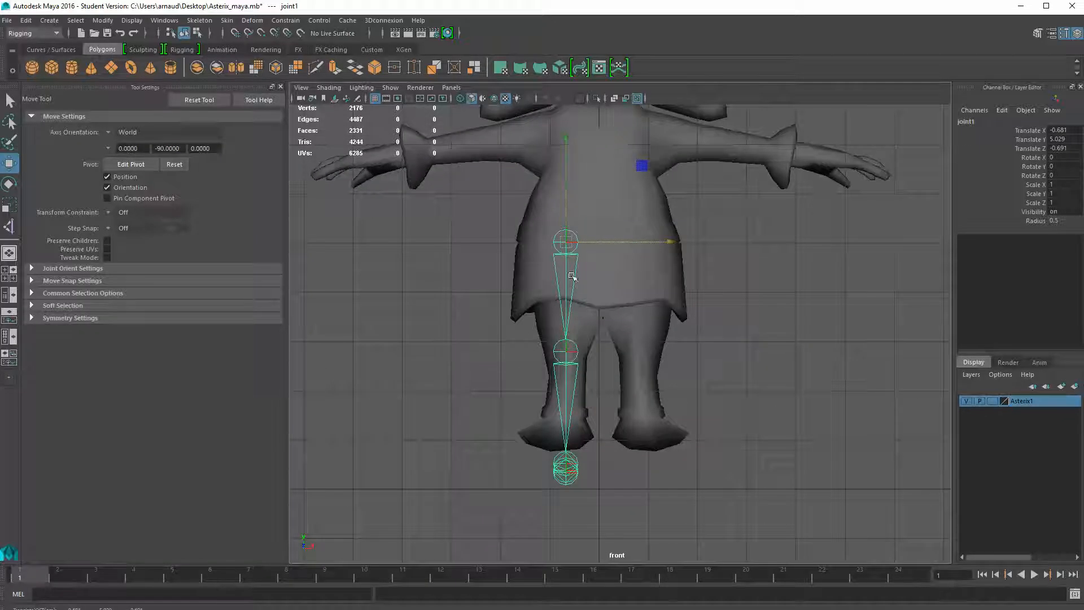
click(565, 352)
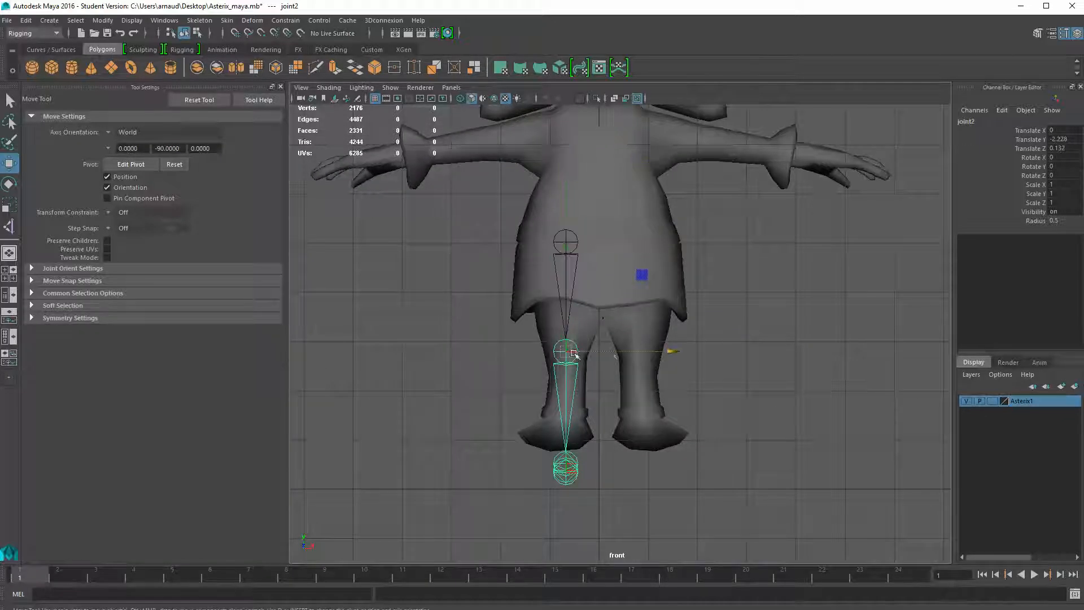
drag(609, 351, 599, 352)
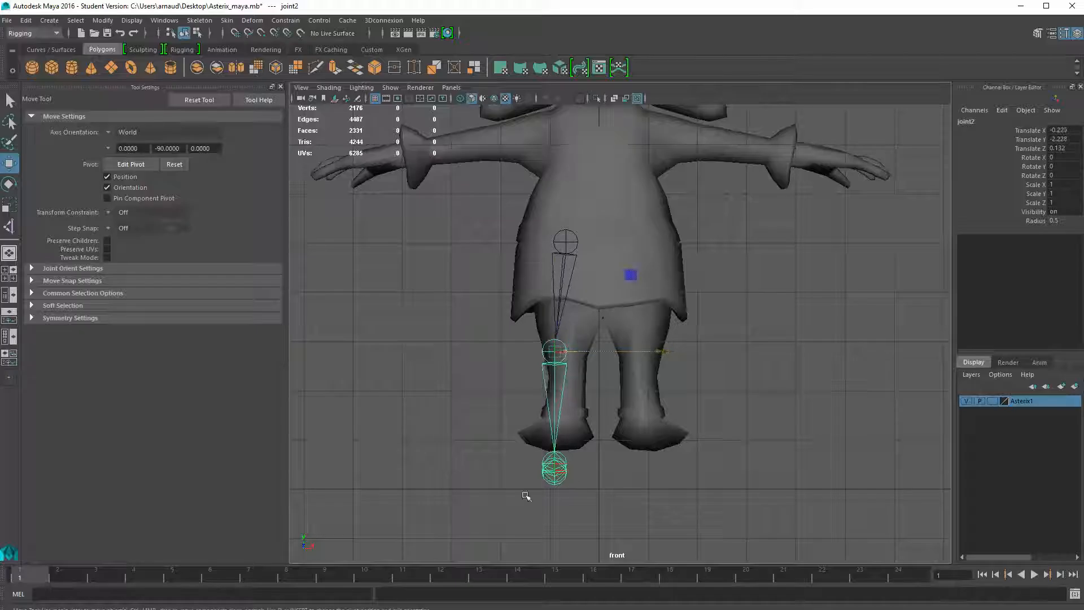
click(555, 469)
drag(611, 465, 630, 460)
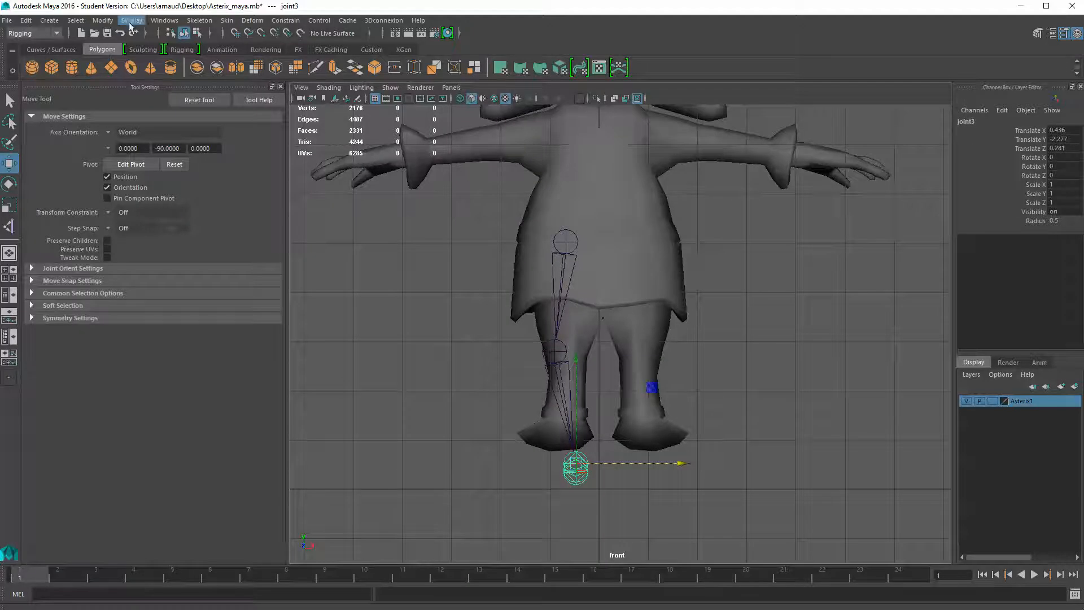
Create a single-chain IK handle from the hip to the ankle joint and raise it to about Y 2.3 to test the leg's bending
click(166, 21)
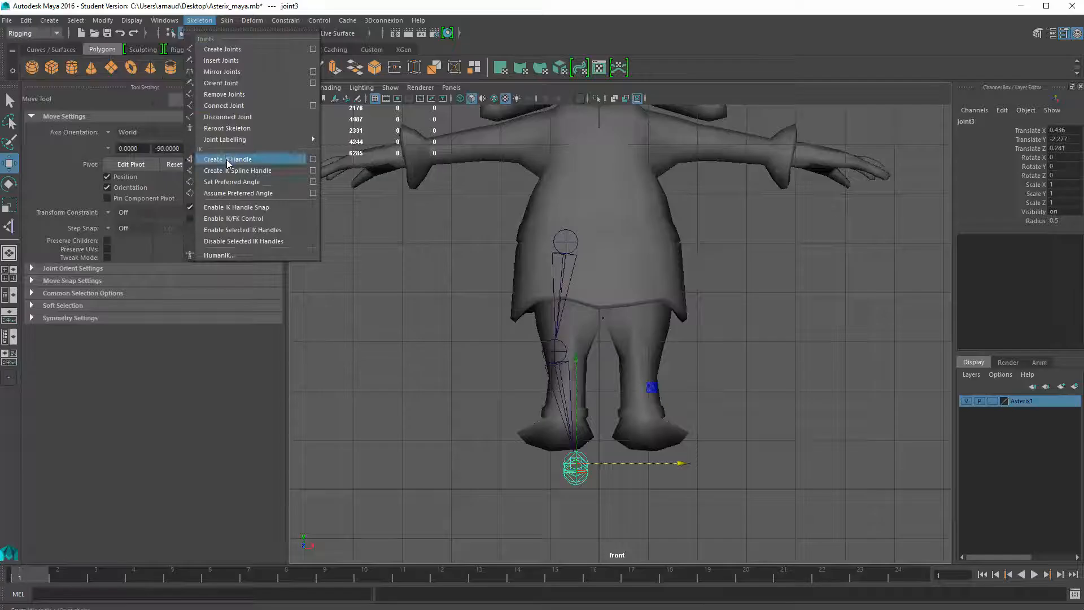
click(229, 162)
click(564, 242)
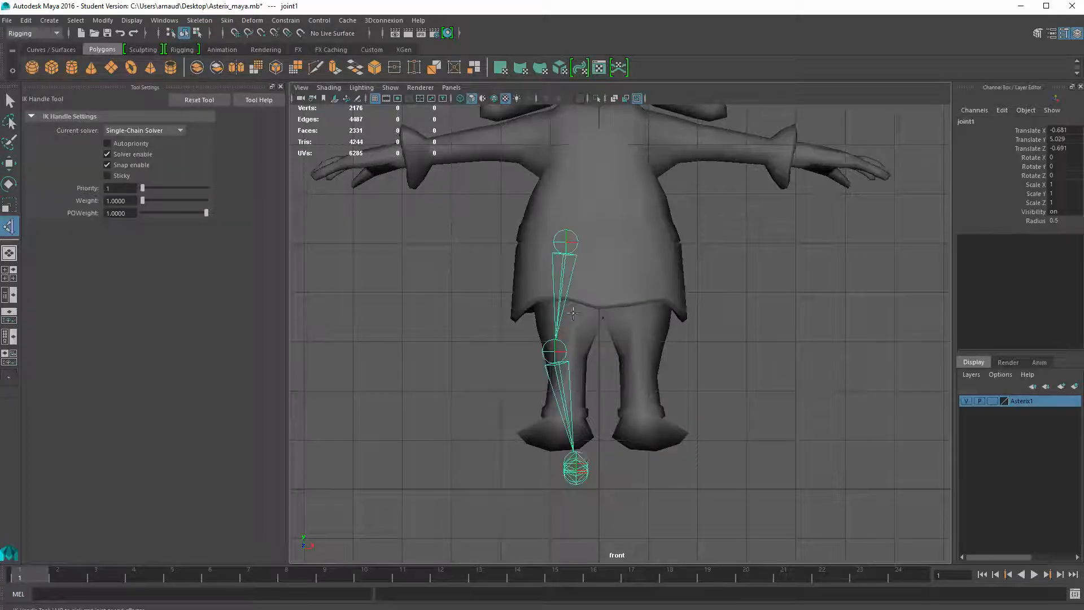
click(592, 464)
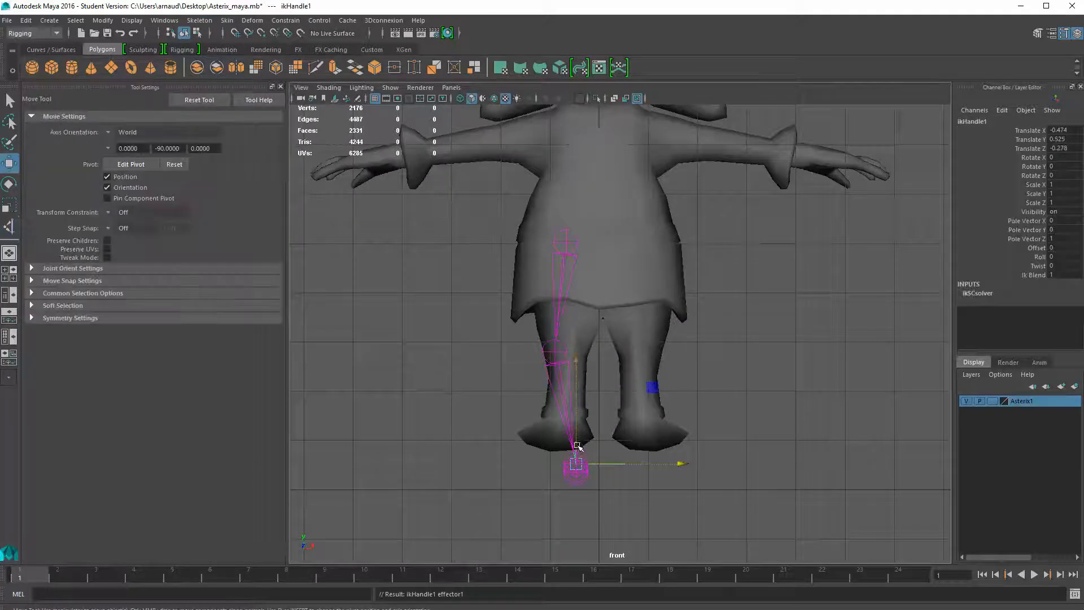
drag(579, 446, 578, 357)
scroll(739, 362, down, 1)
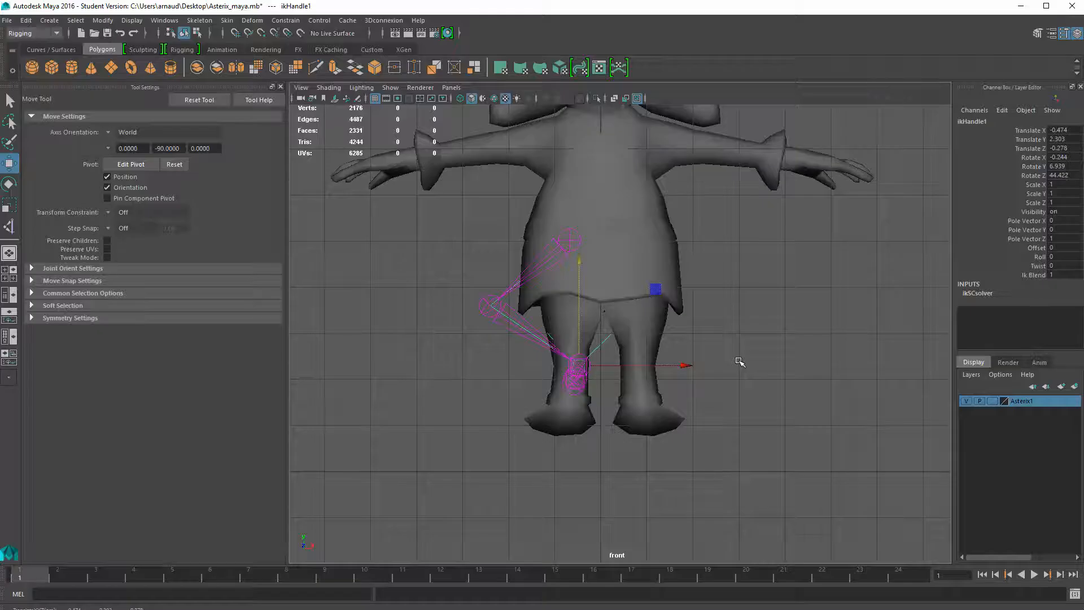
Examine the IK-bent leg chain in the perspective and side views
key(space)
key(space)
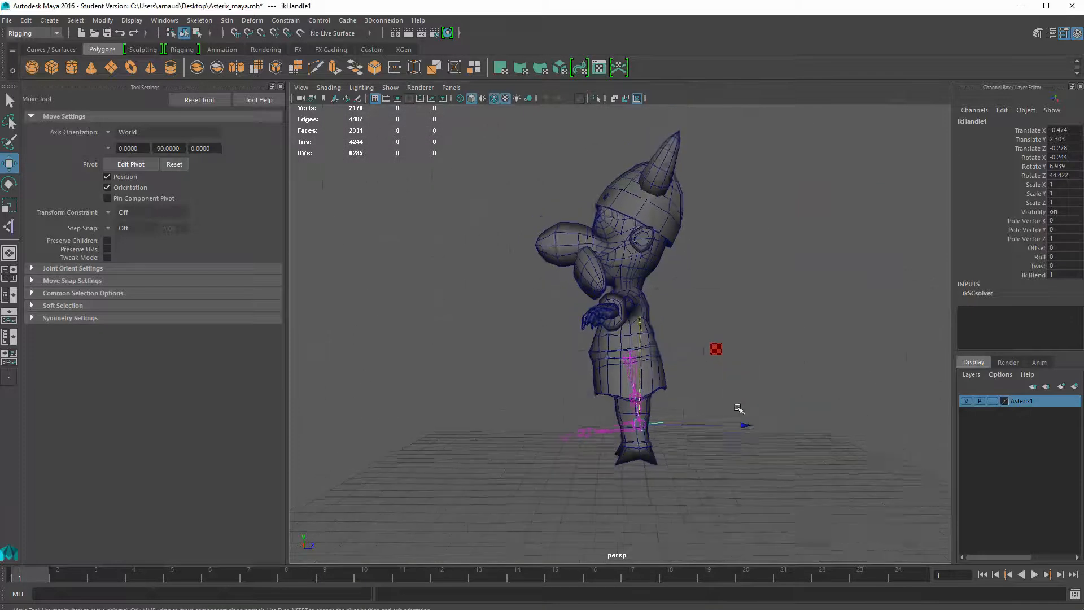
key(space)
key(space)
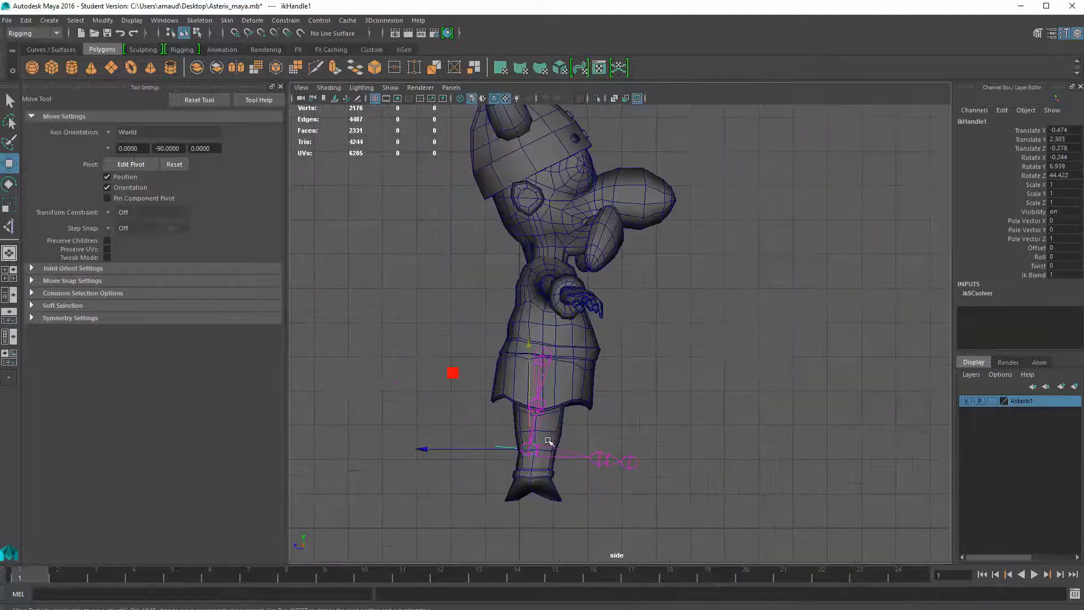
key(space)
key(space)
key(f)
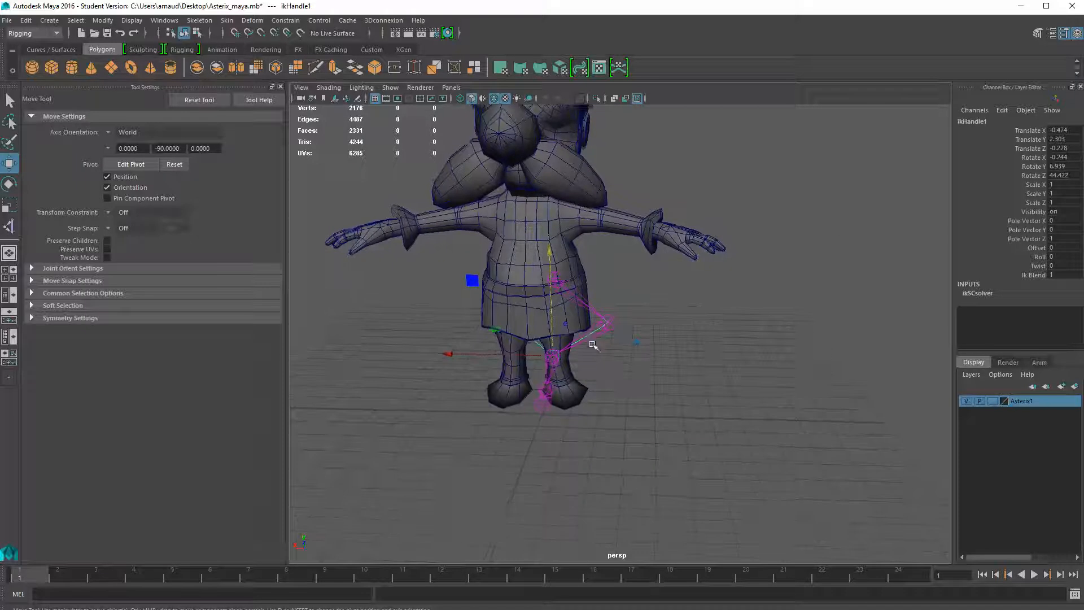
Undo the IK handle test, the knee and ankle offsets and the sideways moves of the leg chain
key(ctrl+z)
key(ctrl+z)
key(ctrl+z)
key(ctrl+z)
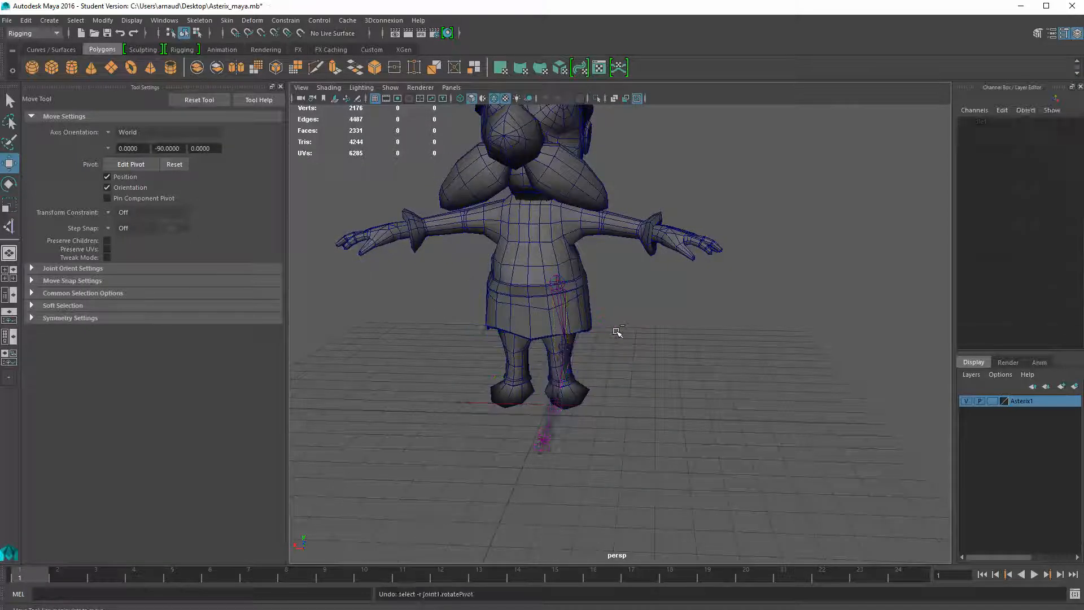
key(ctrl+z)
key(ctrl+z)
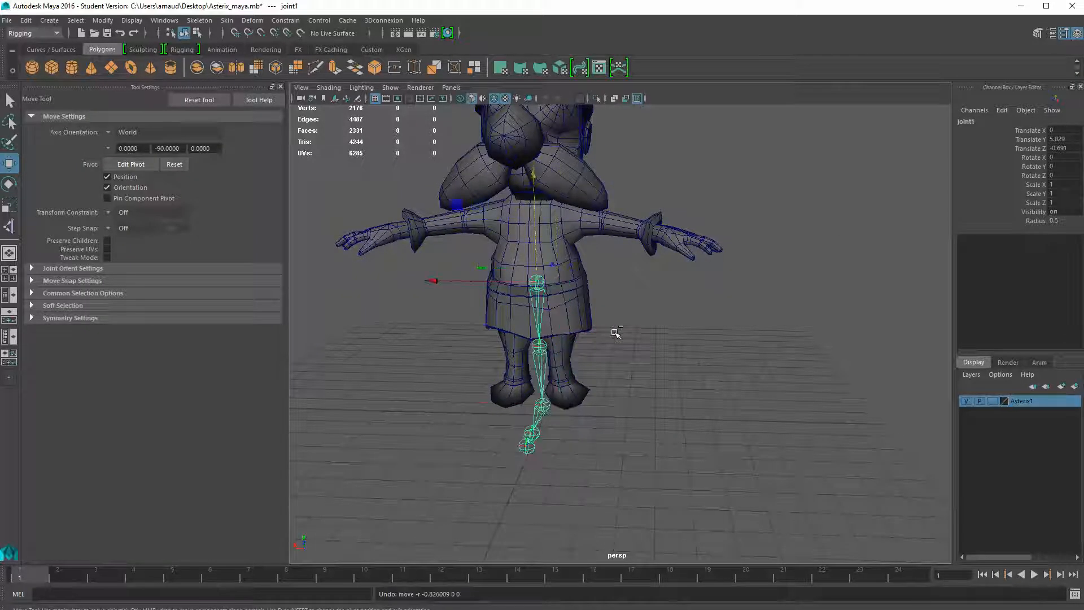
Move the whole leg chain sideways in the front view to about X -0.70, over the character's leg
key(space)
key(space)
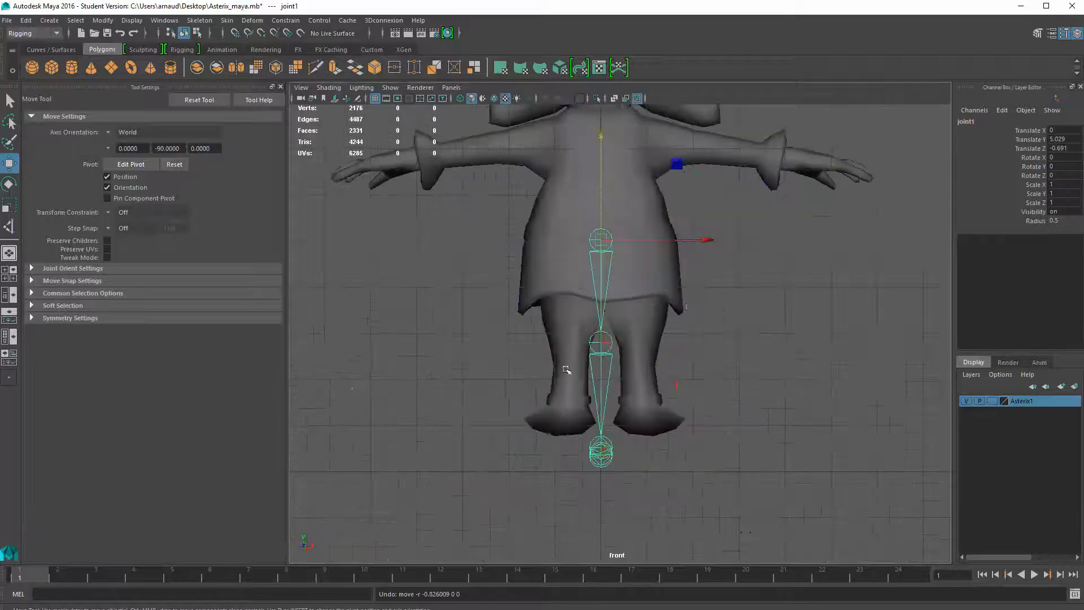
drag(695, 240, 662, 240)
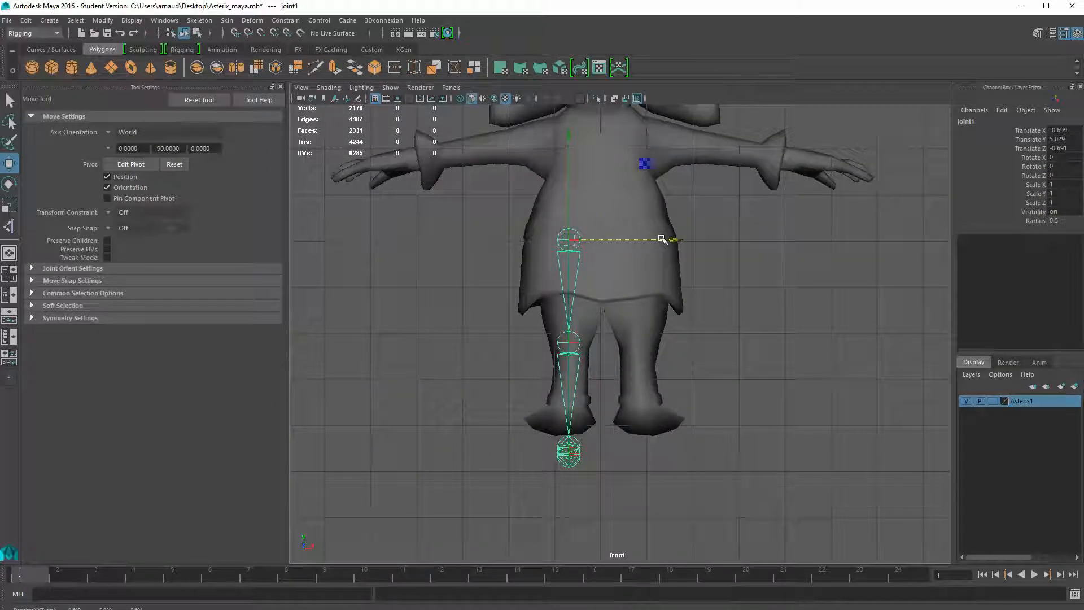
Duplicate the leg chain and move the copy over the other leg at about X 0.86
key(ctrl+d)
drag(654, 241, 737, 254)
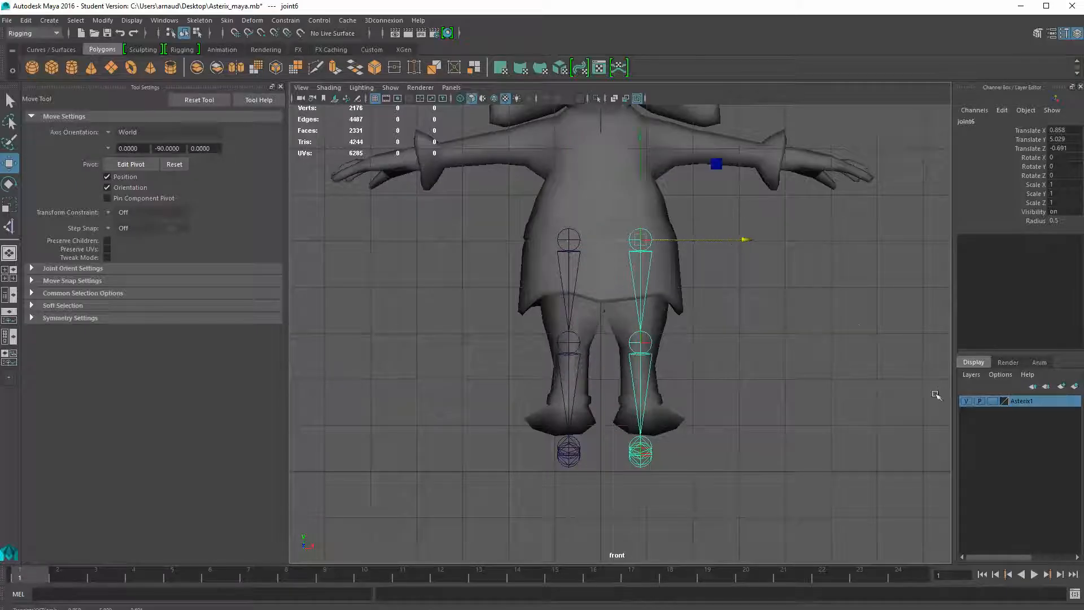
key(space)
key(space)
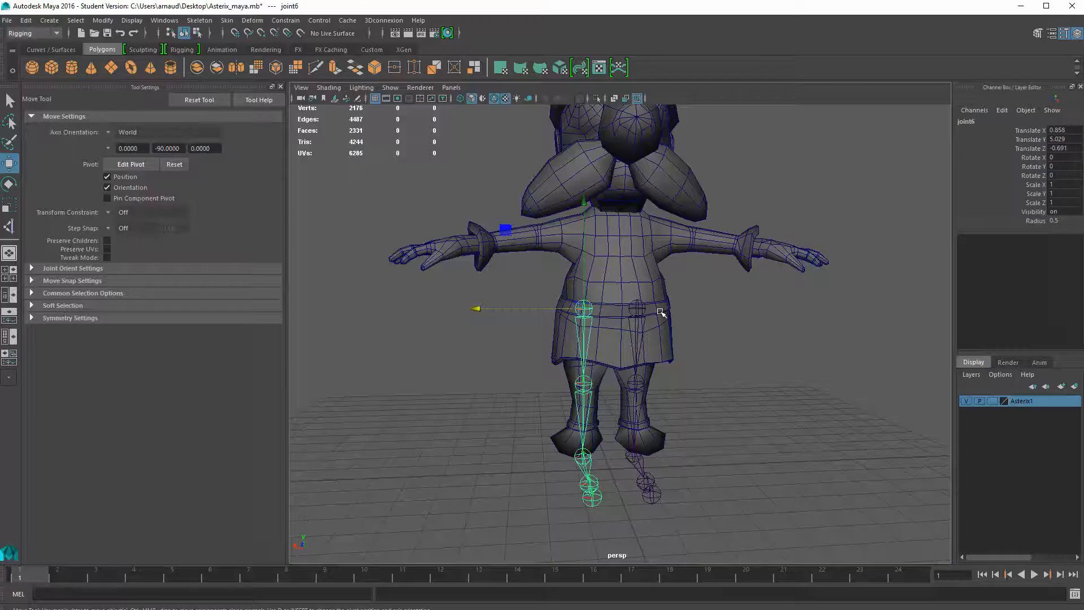
Place a shoulder joint in the front view with the Joint tool at about X 0.8, Y 7.2
key(space)
key(space)
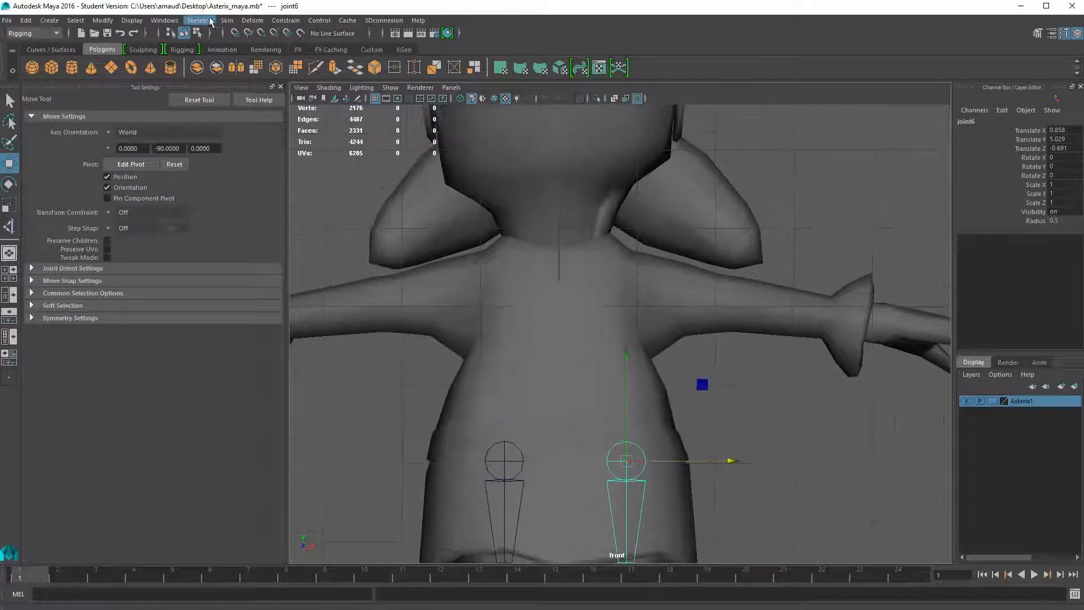
click(210, 21)
click(221, 55)
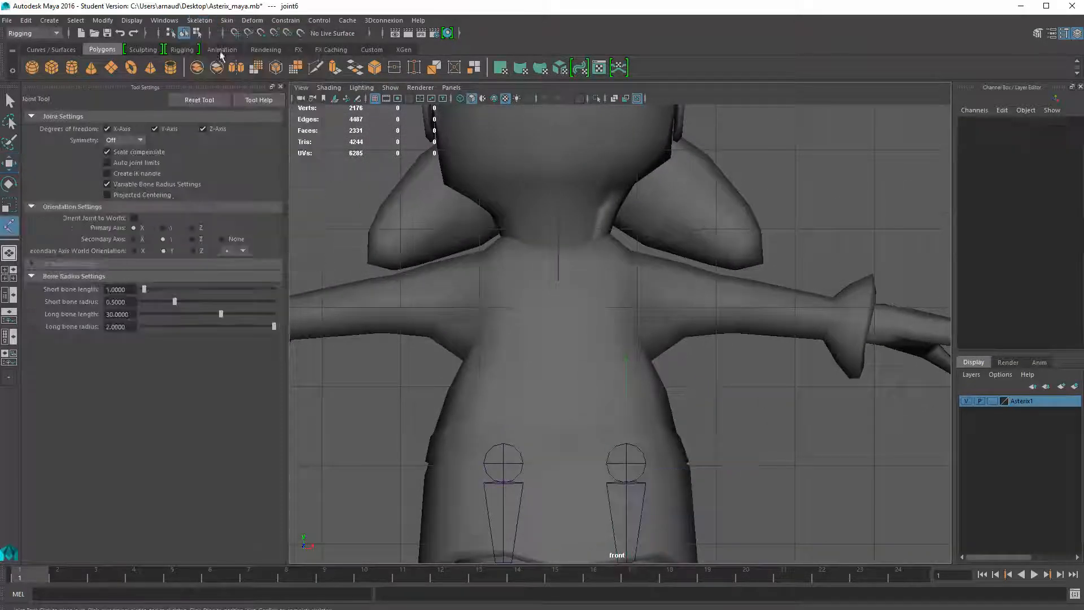
click(621, 290)
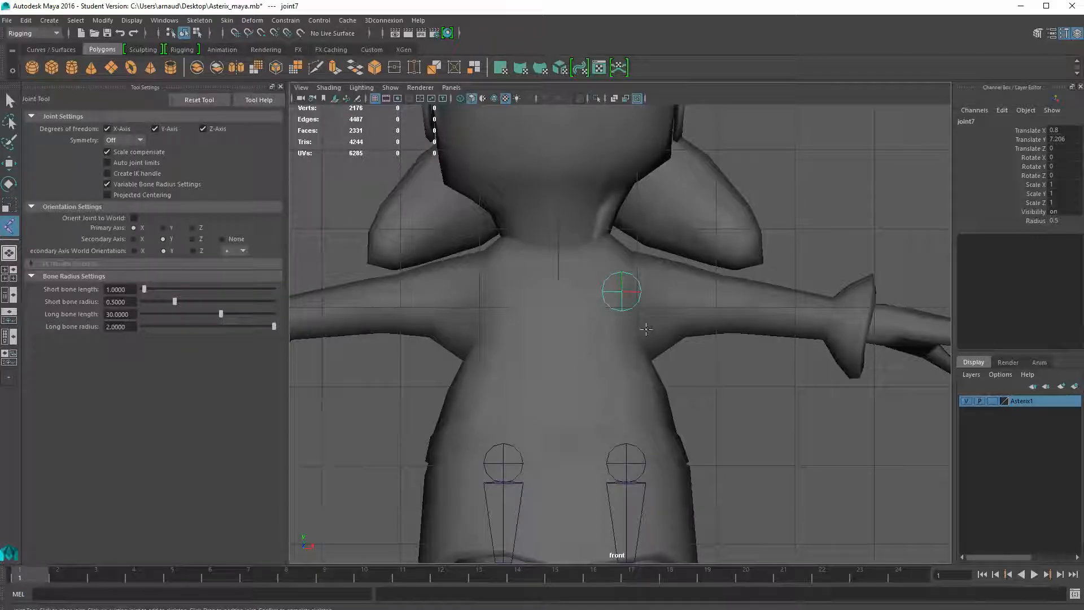
Turn on Wireframe on Shaded in the front view to show the arm's edges
click(328, 87)
click(335, 202)
scroll(746, 321, down, 3)
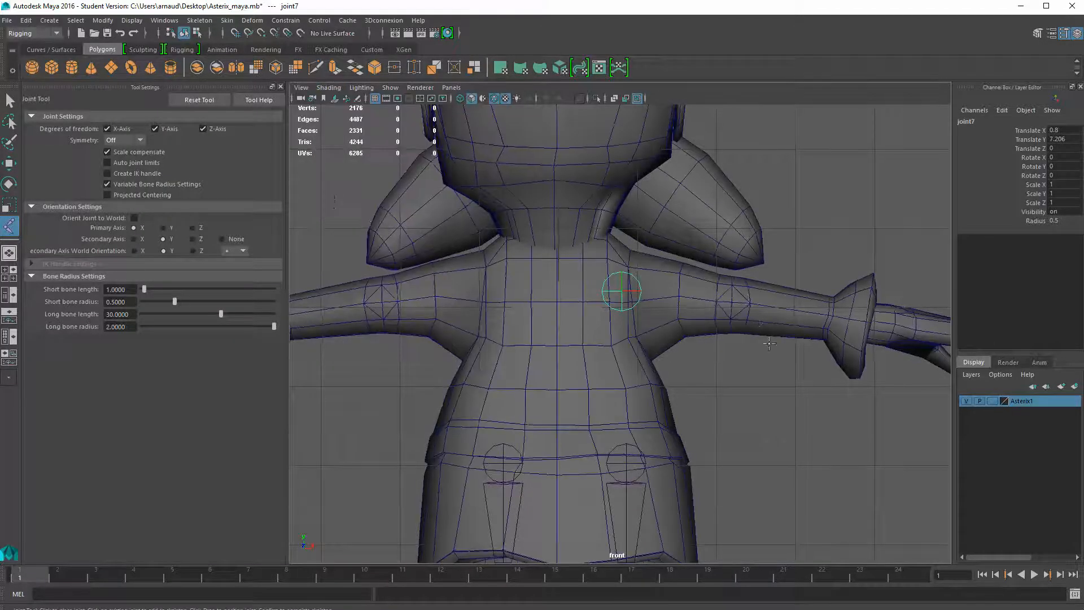
scroll(746, 321, down, 2)
scroll(745, 321, up, 5)
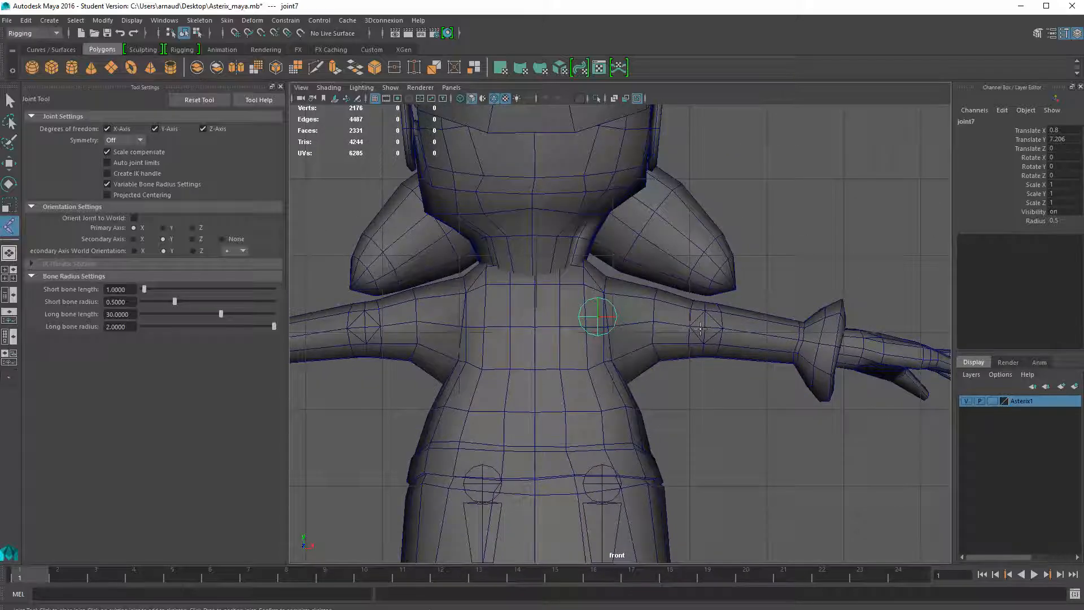
Place a separate elbow joint snapped to the mesh point on the same arm, at about X 2.2, Y 7.07
key(w)
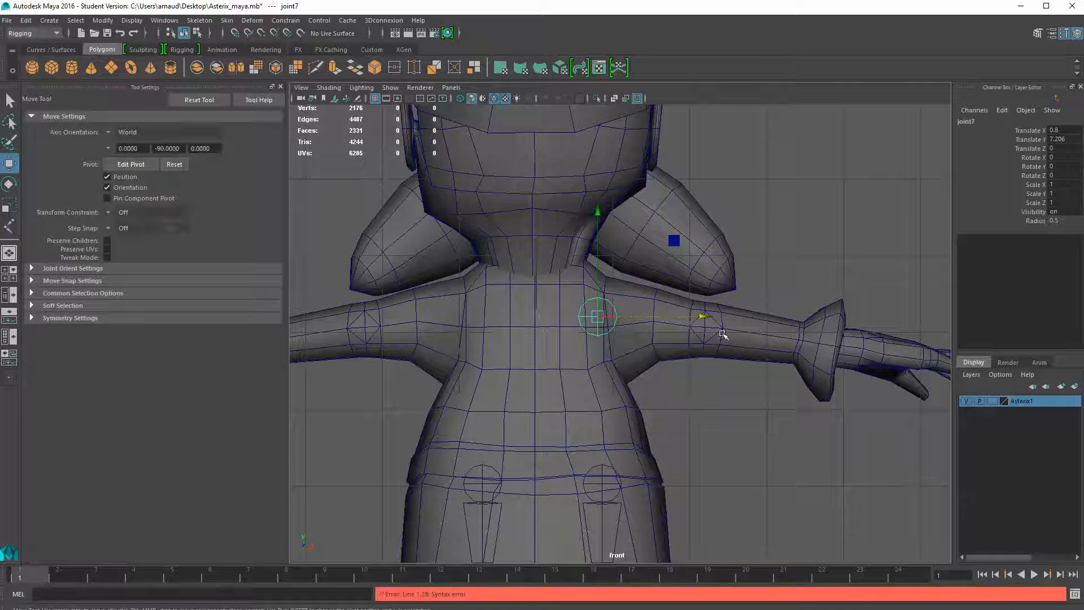
click(9, 225)
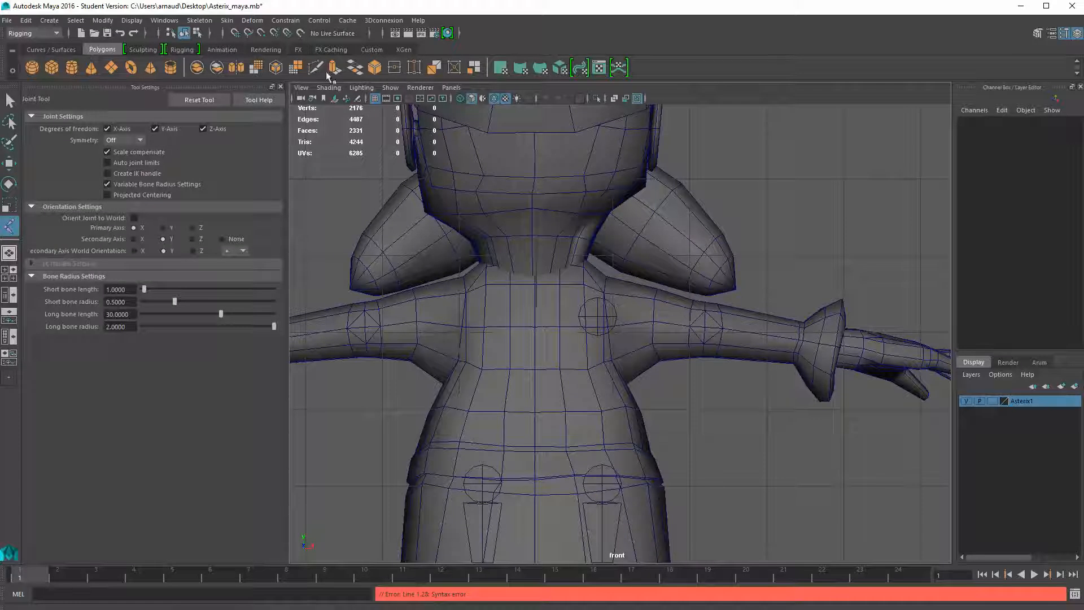
click(262, 33)
click(704, 327)
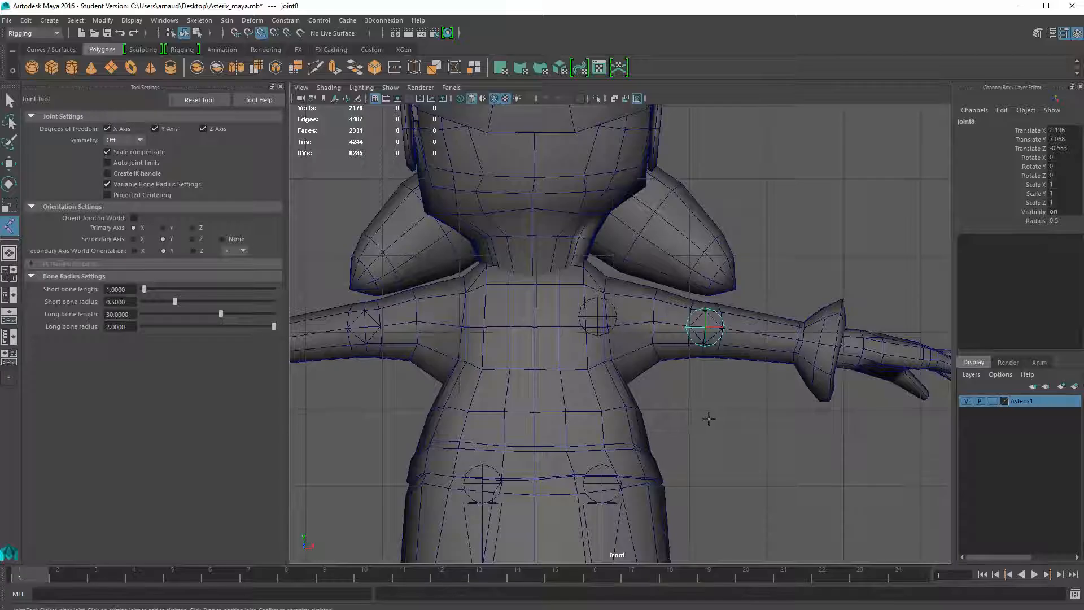
key(w)
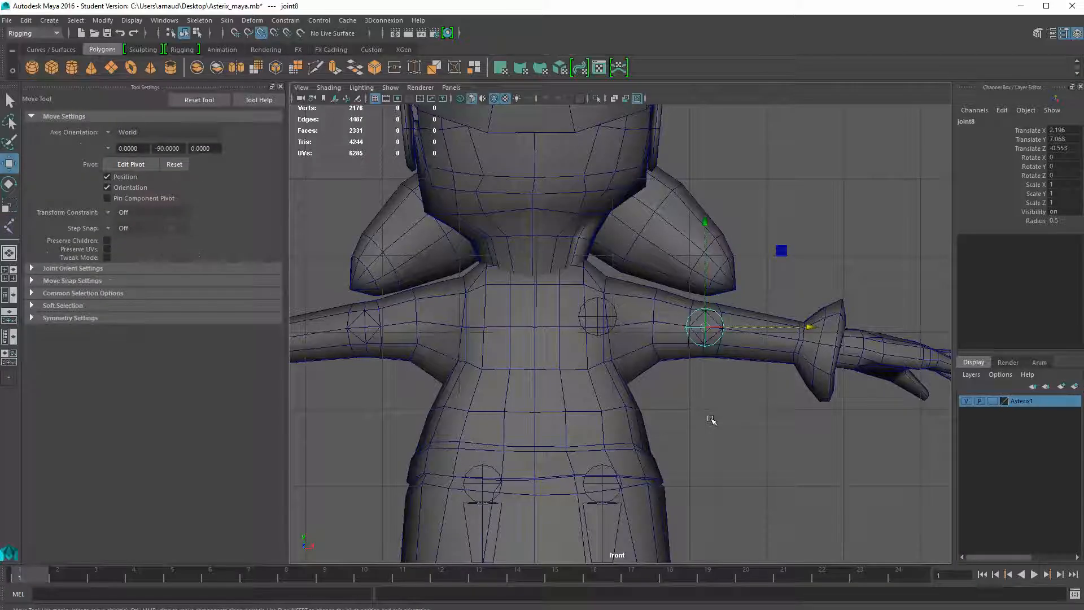
Turn off point snapping and place a separate wrist joint at the arm's cuff, about X 3.8, Y 6.86
scroll(898, 387, down, 2)
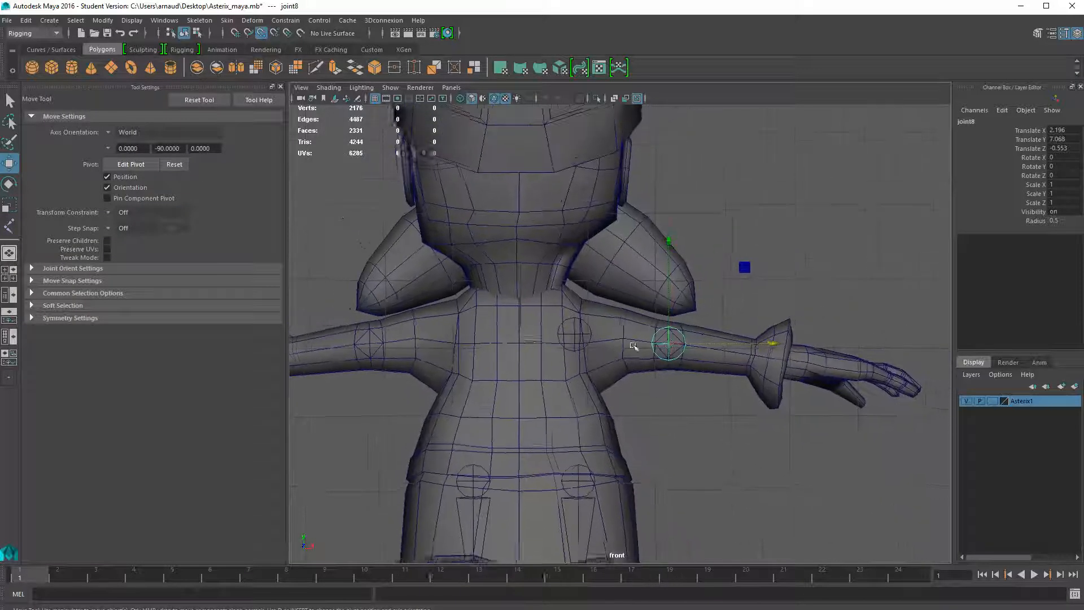
scroll(634, 346, up, 1)
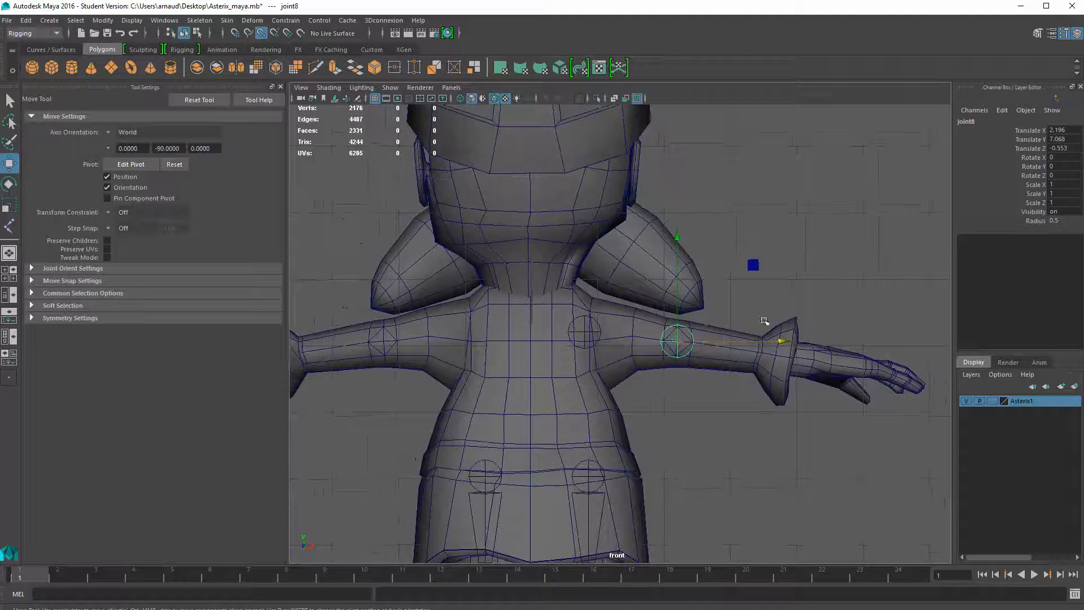
click(261, 34)
key(y)
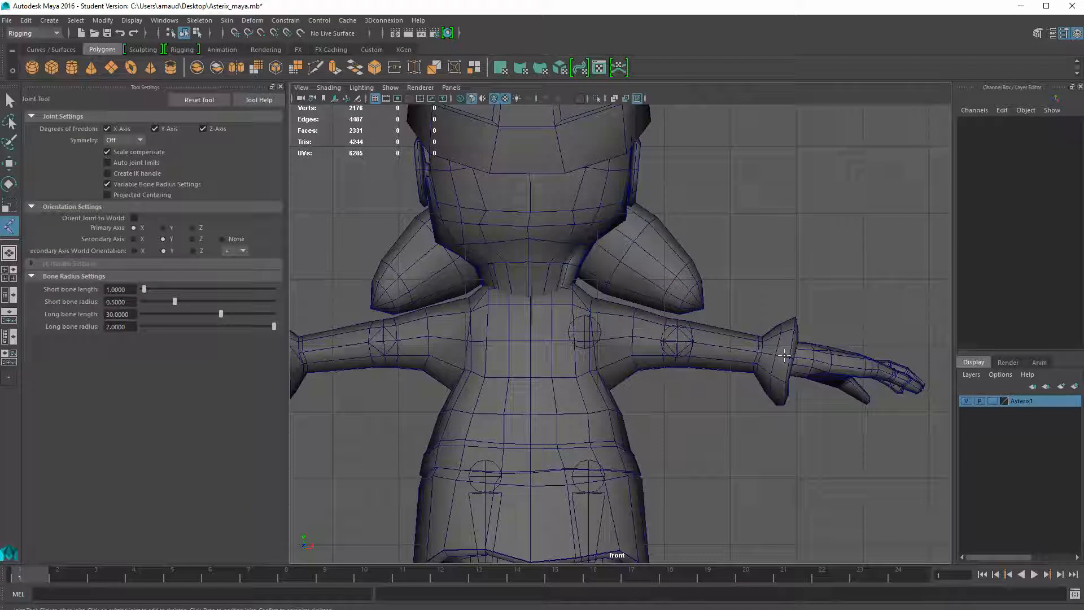
click(784, 354)
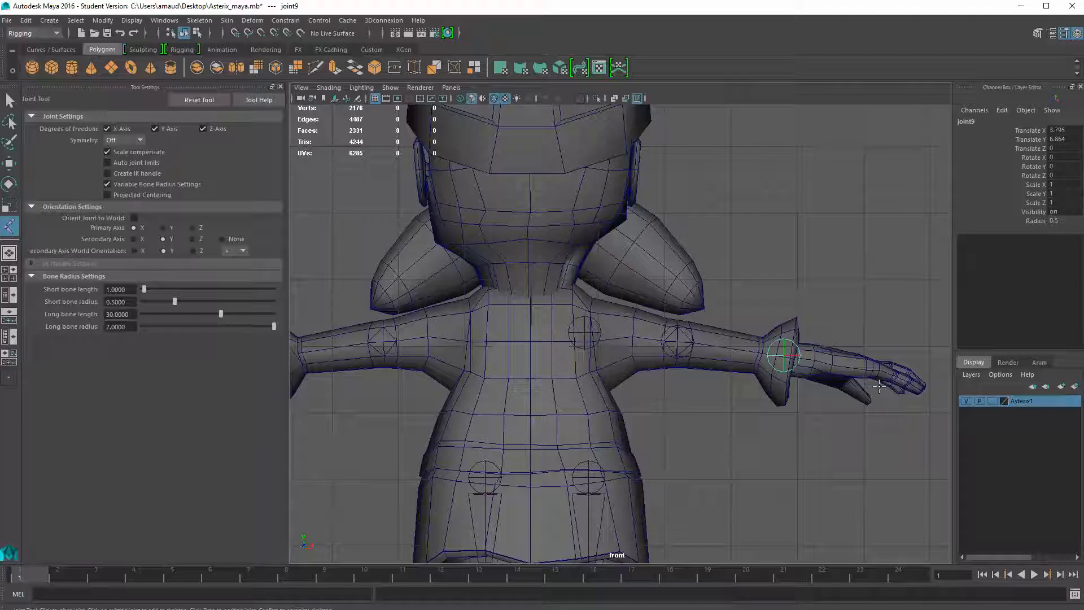
key(w)
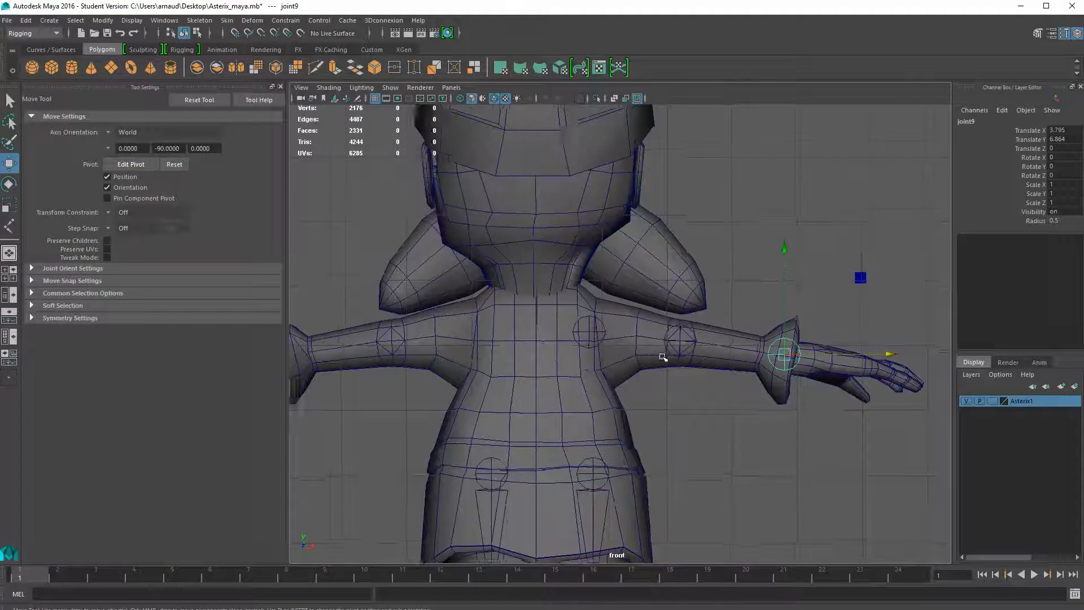
Parent the wrist joint to the elbow joint and the elbow joint to the shoulder joint
click(678, 340)
click(785, 347)
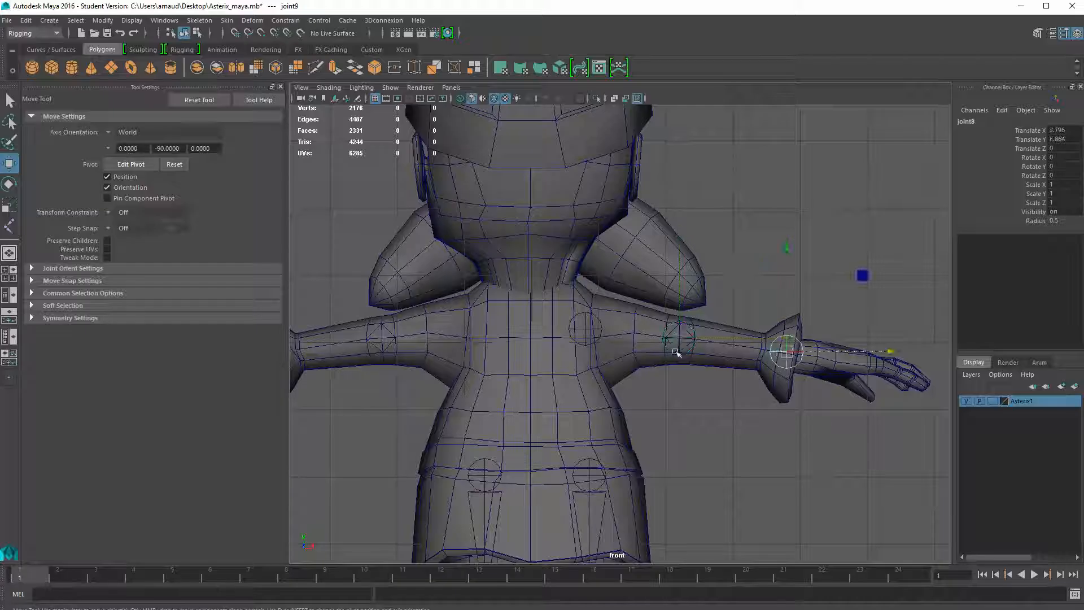
shift+click(681, 340)
key(p)
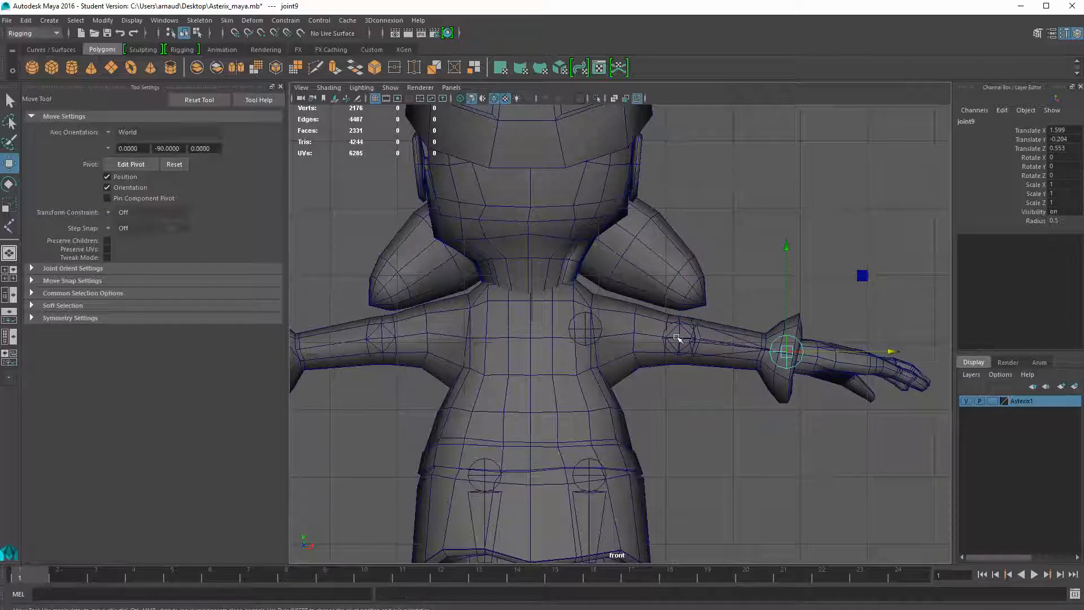
click(679, 339)
shift+click(584, 331)
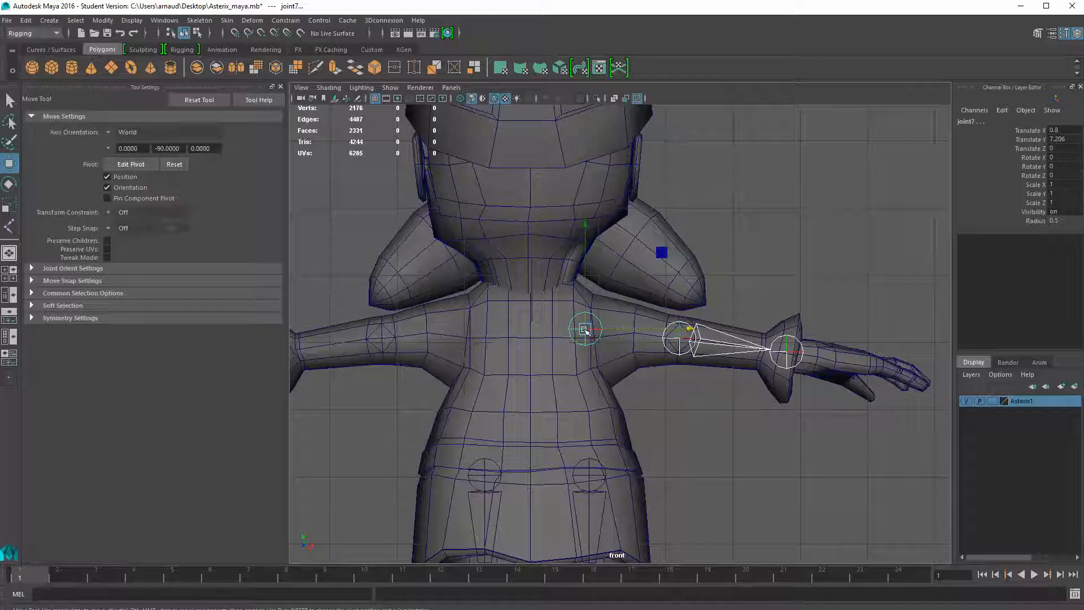
key(p)
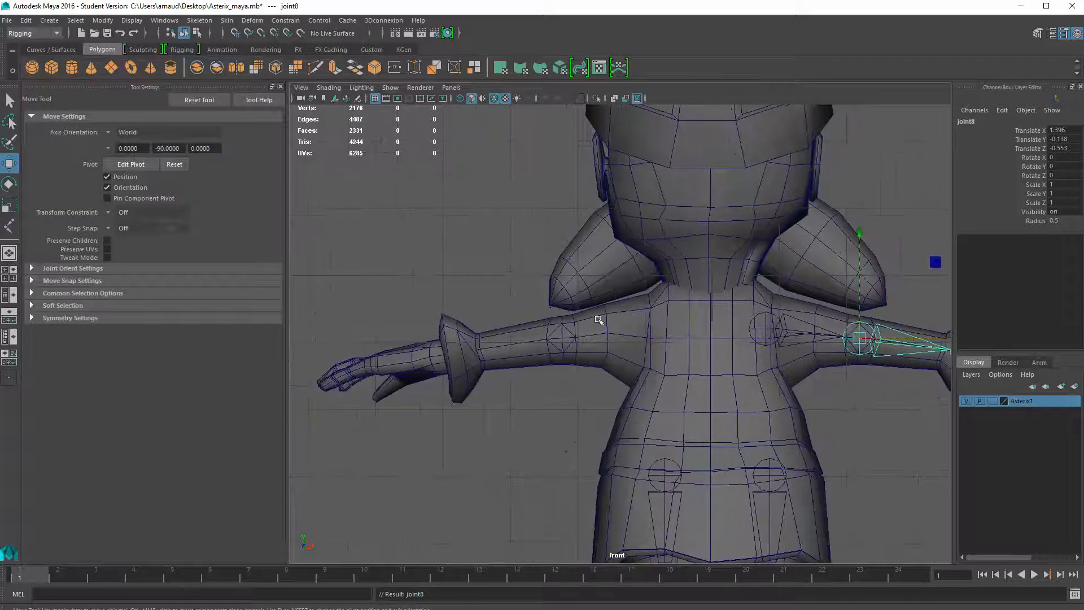
Place separate shoulder and elbow joints on the opposite arm at about X -0.9, Y 7.2 and X -2.23, Y 7.05
click(9, 226)
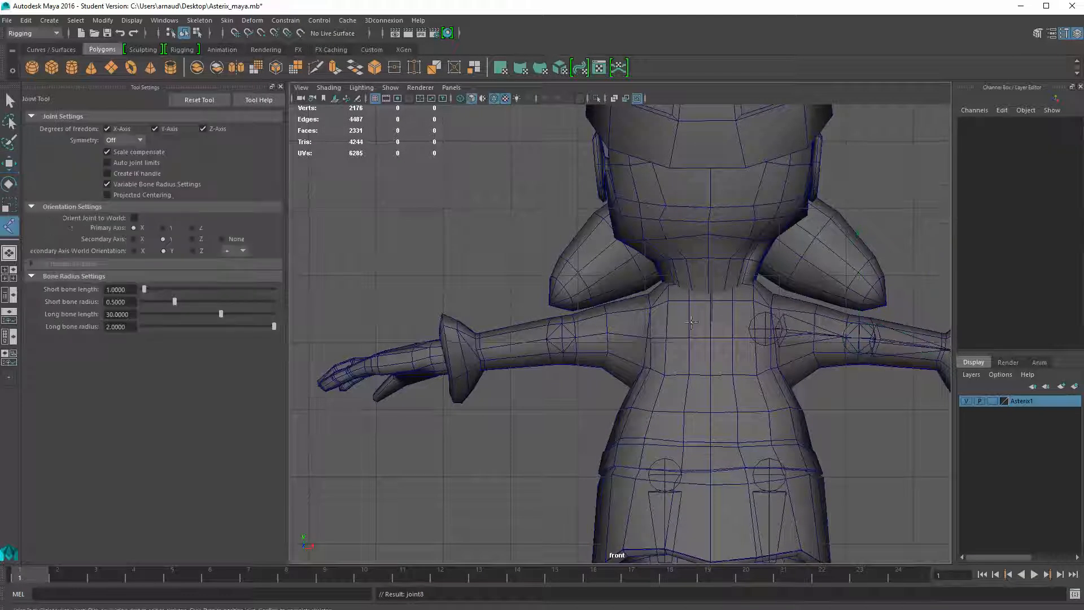
click(651, 327)
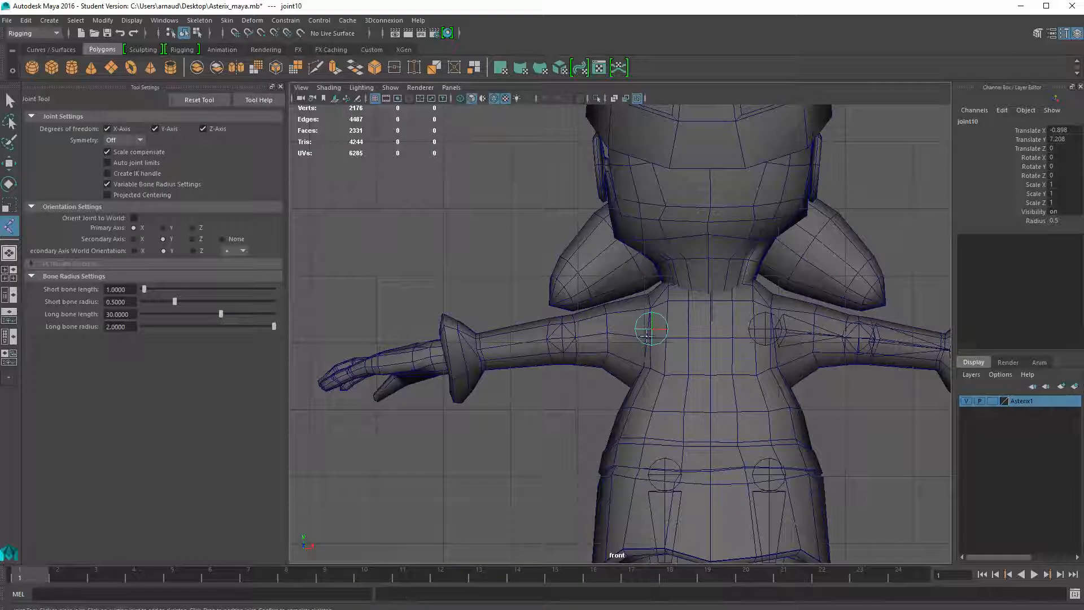
key(w)
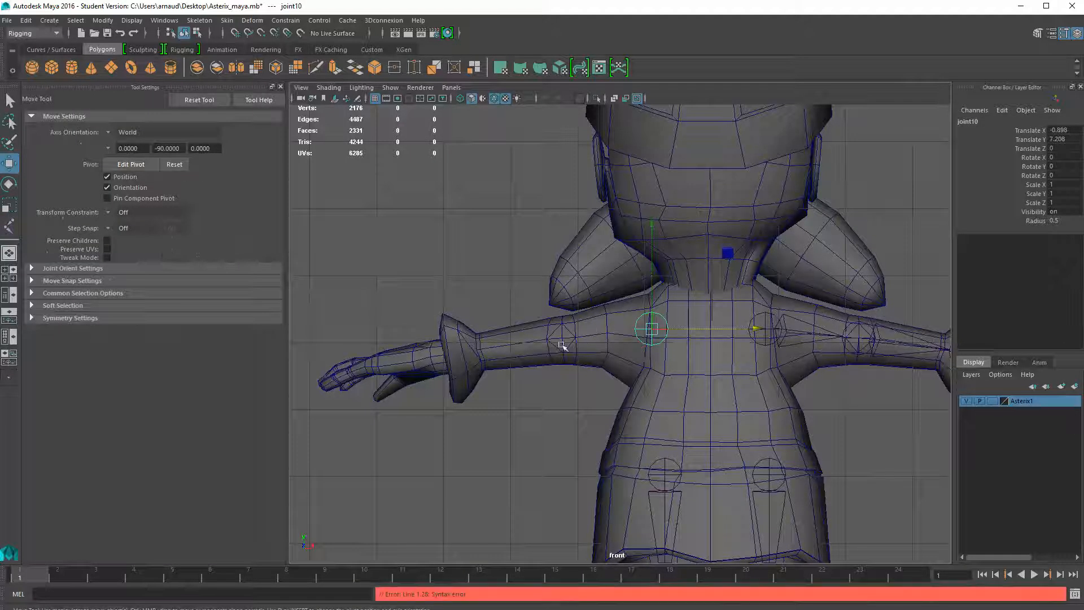
click(10, 227)
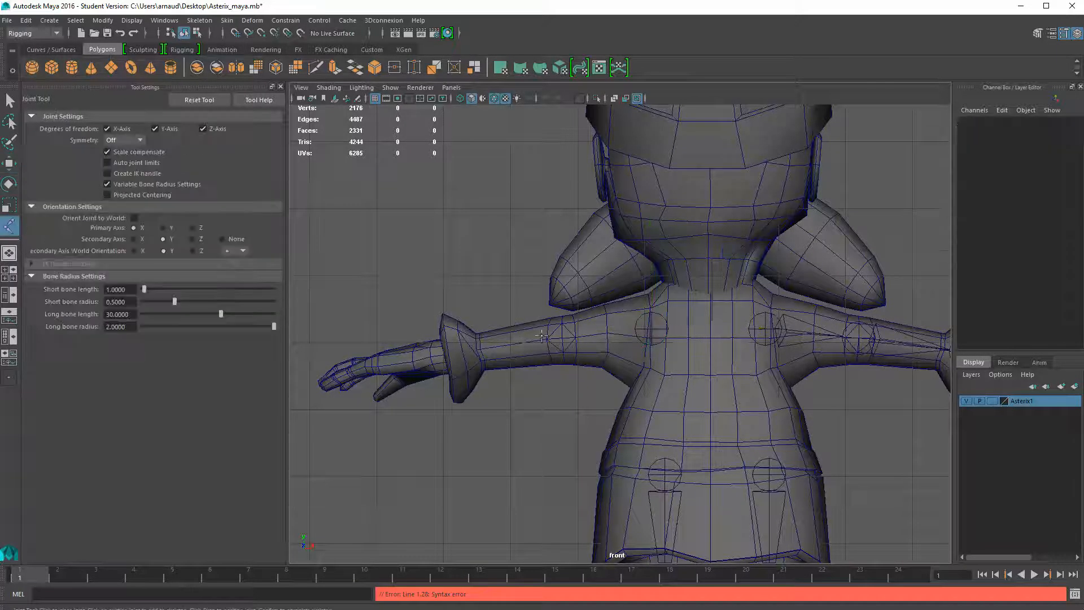
click(563, 339)
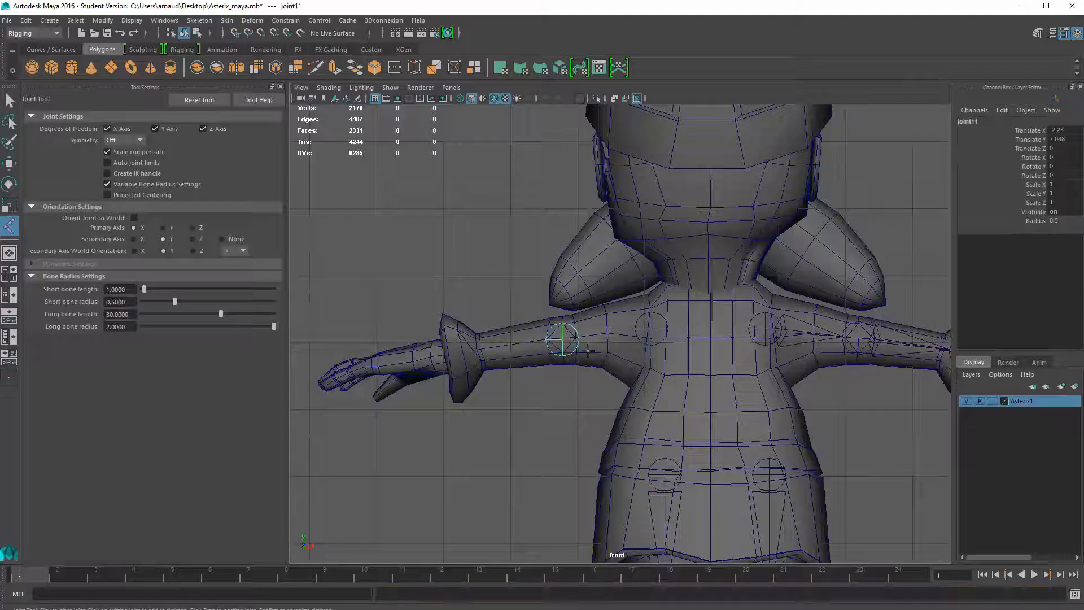
key(w)
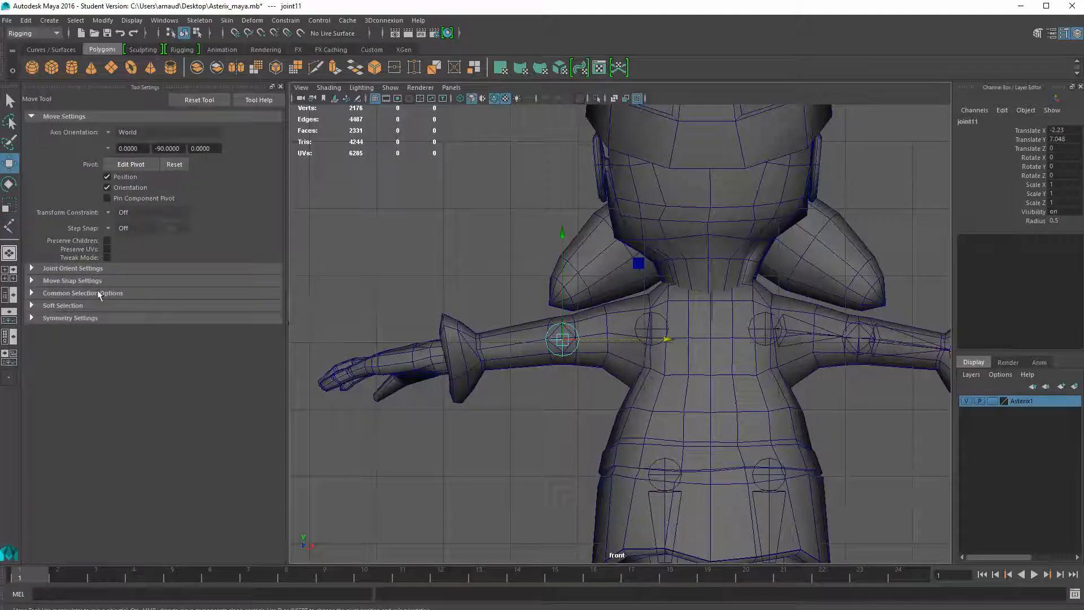
Place a separate wrist joint near the opposite arm's cuff at about X -3.48, Y 6.87
click(10, 227)
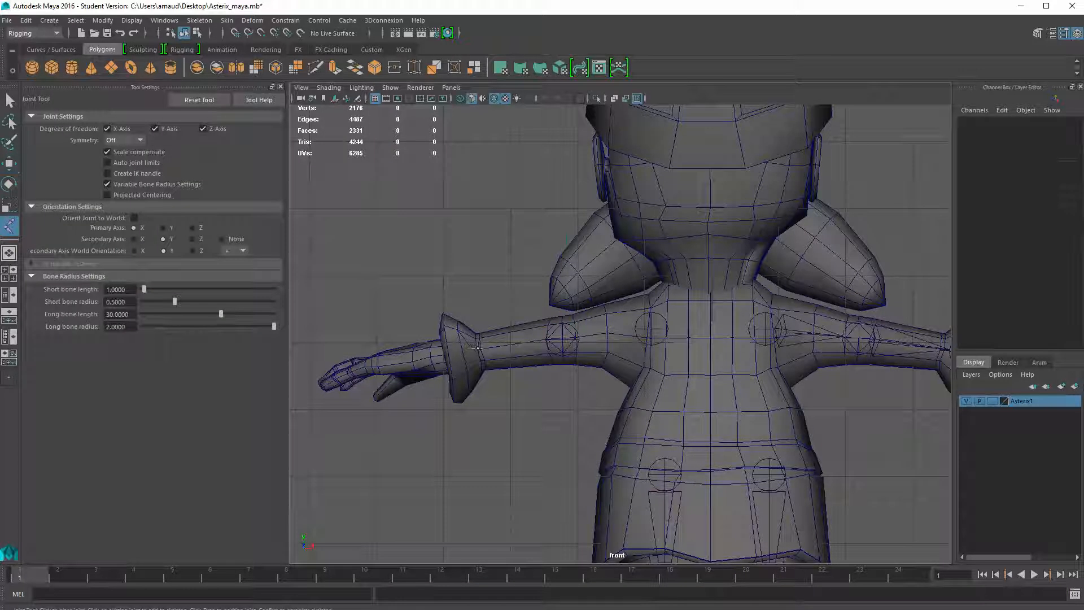
click(478, 351)
key(w)
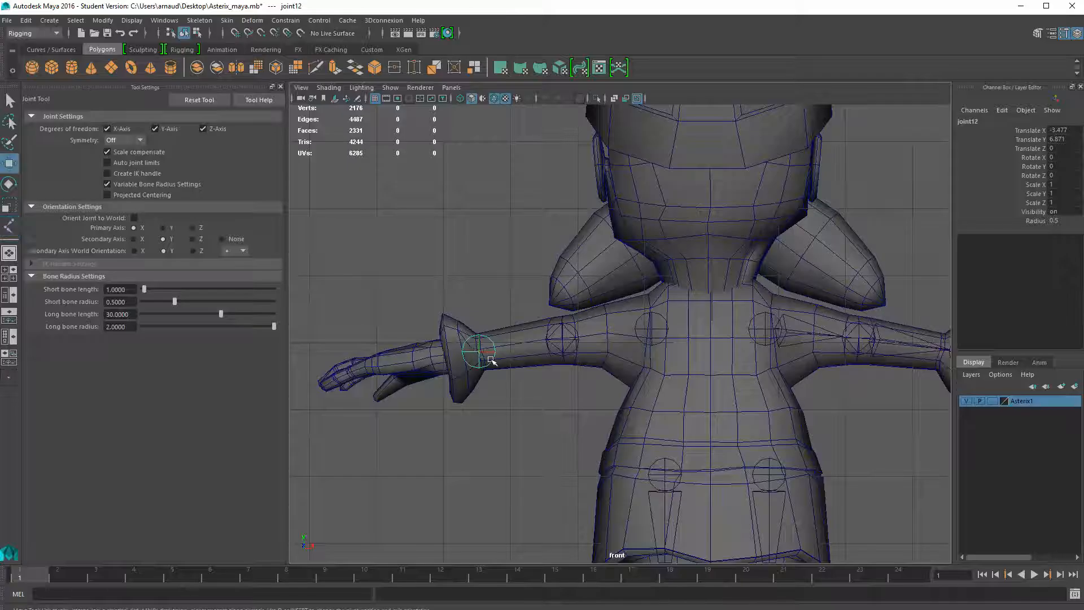
Parent the opposite arm's wrist joint to its elbow joint and that elbow joint to its shoulder joint
click(574, 338)
key(Down)
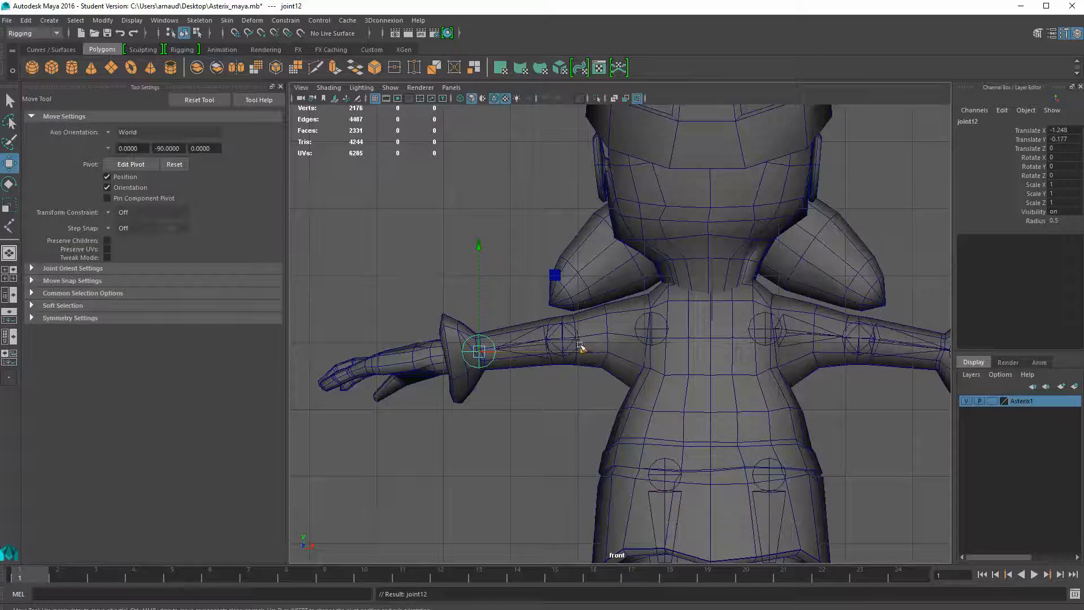
click(571, 338)
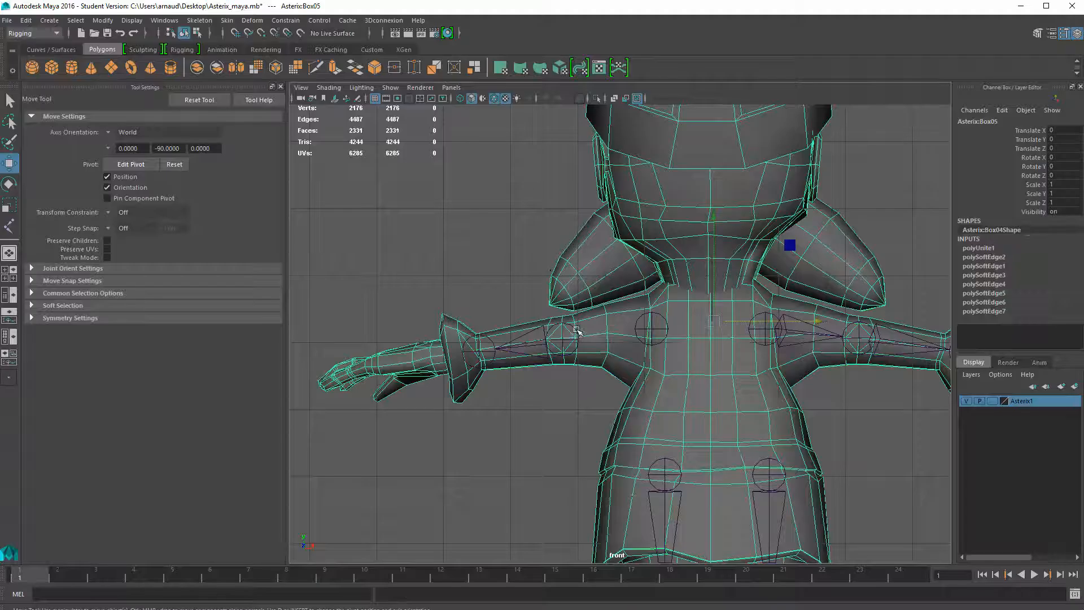
click(577, 331)
click(657, 315)
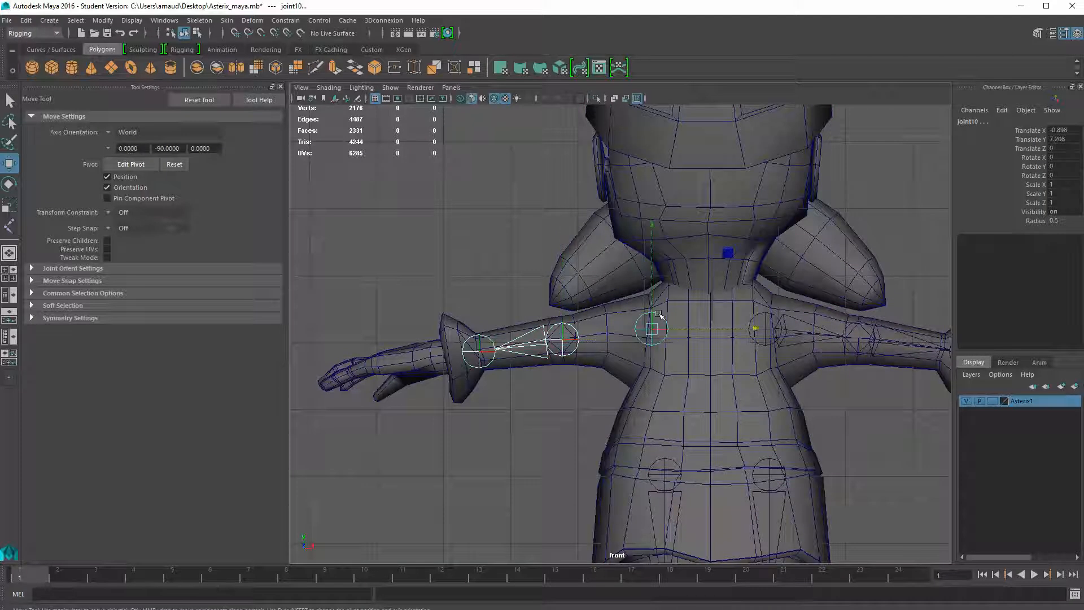
key(Down)
Move the opposite arm's shoulder joint chain along Z in the top view to about Z -0.97
key(space)
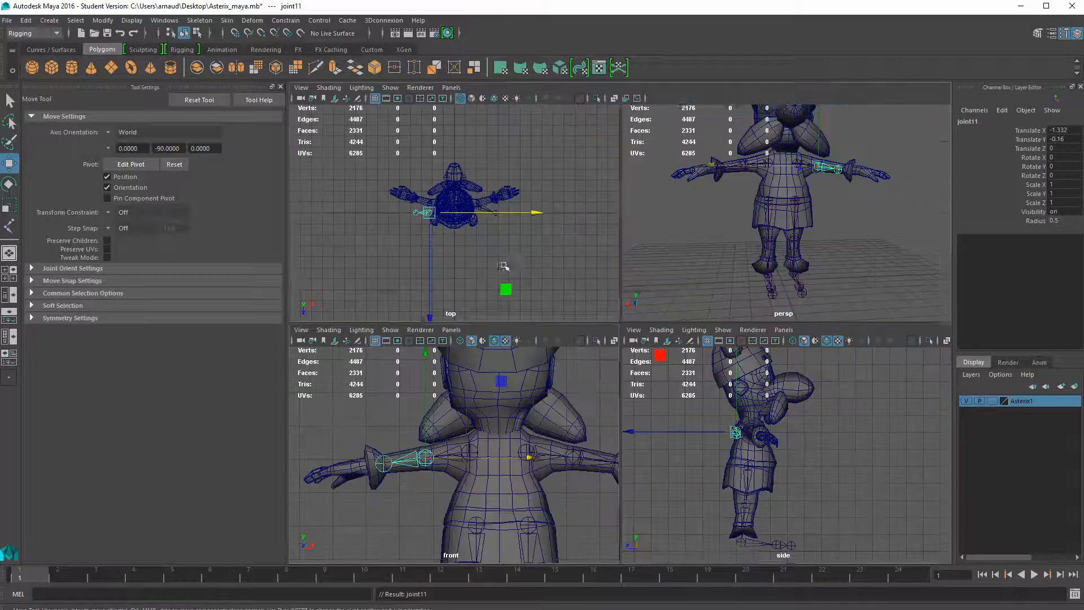
key(space)
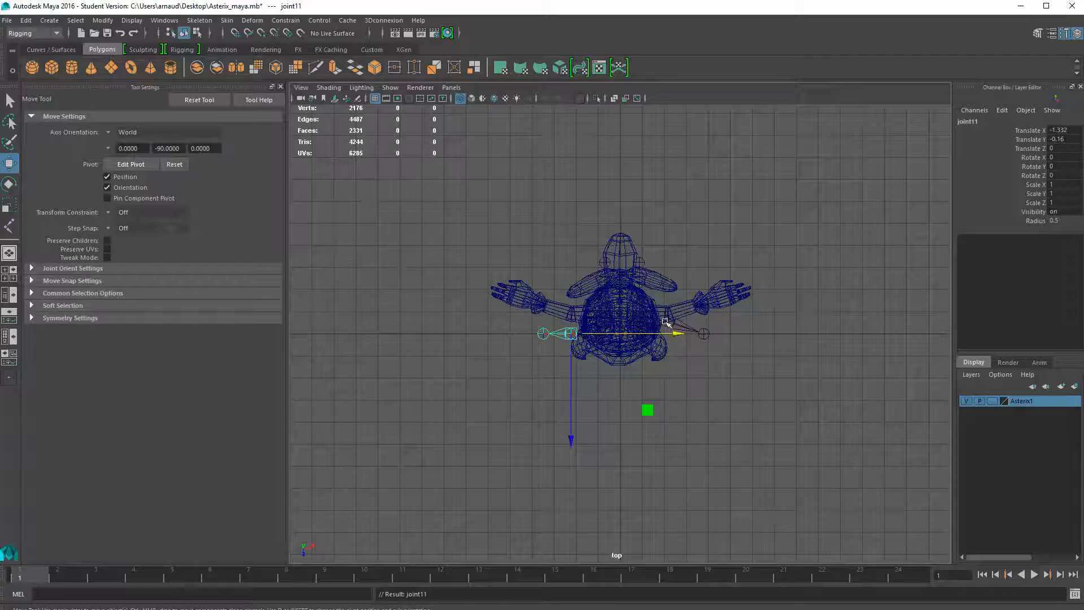
key(space)
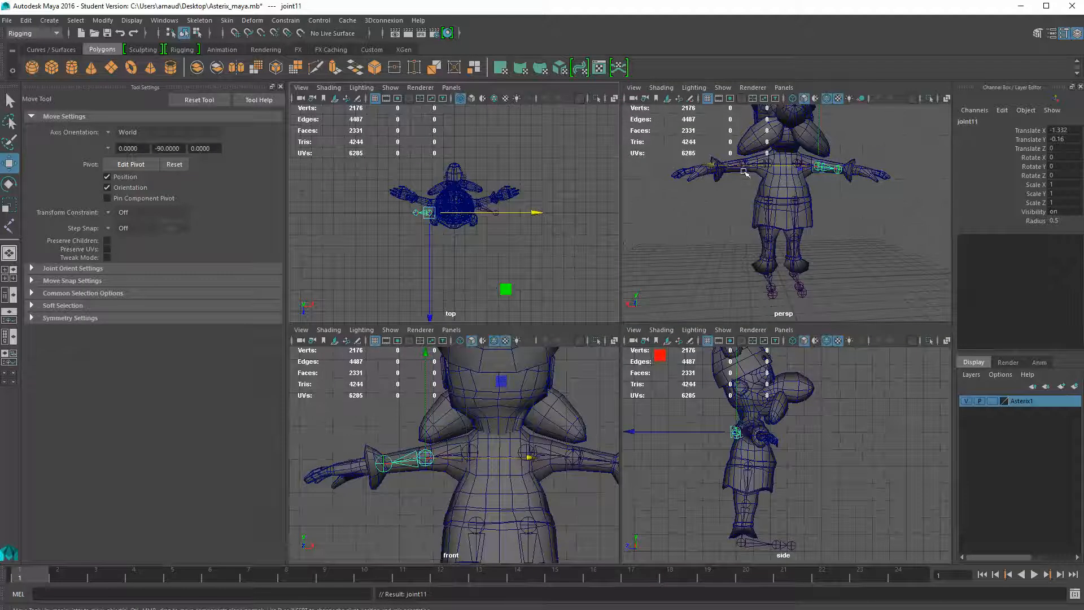
click(794, 164)
key(space)
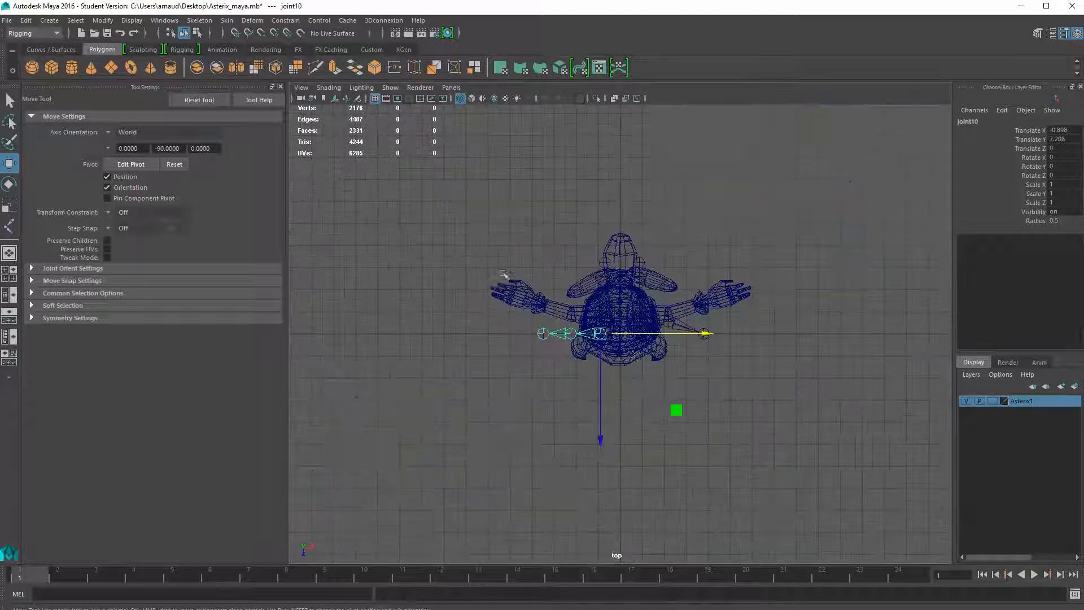
drag(600, 406, 601, 384)
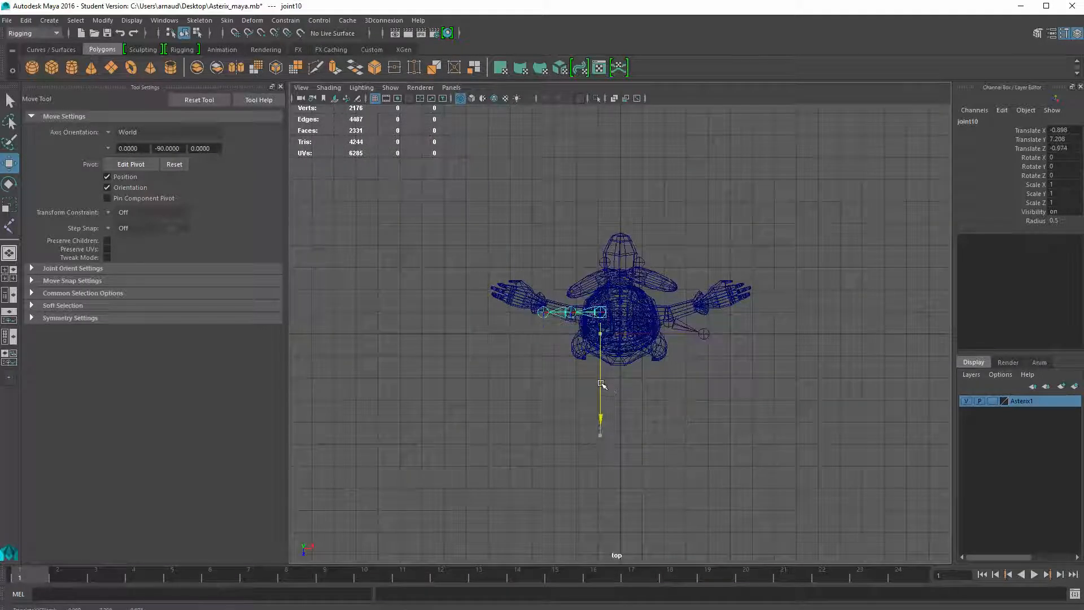
Rotate the opposite arm's elbow joint to about -15.1 degrees in Y so its forearm bone follows the mesh
click(572, 314)
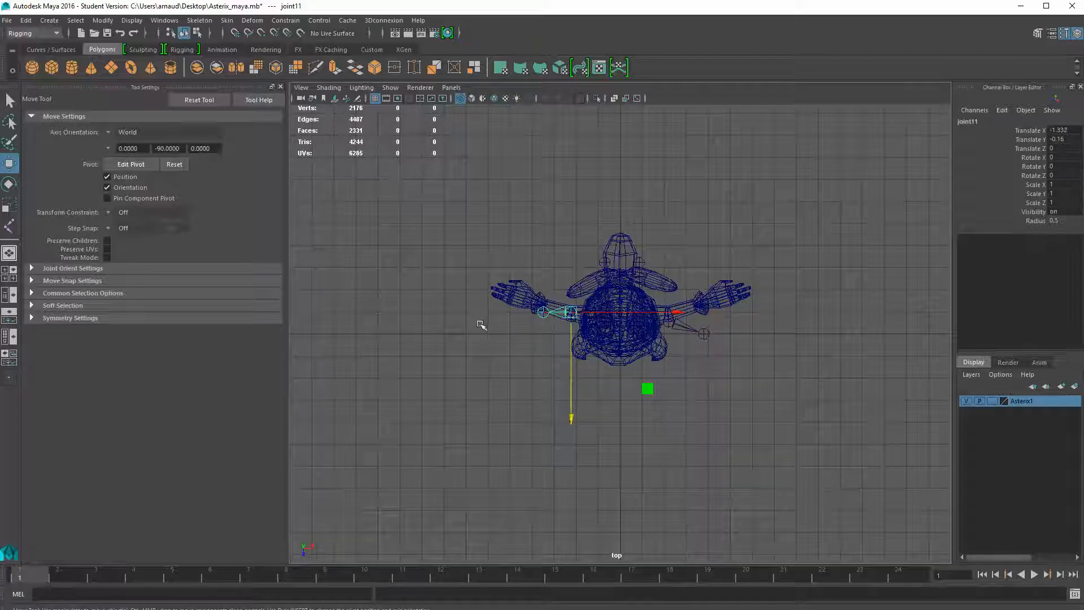
click(9, 184)
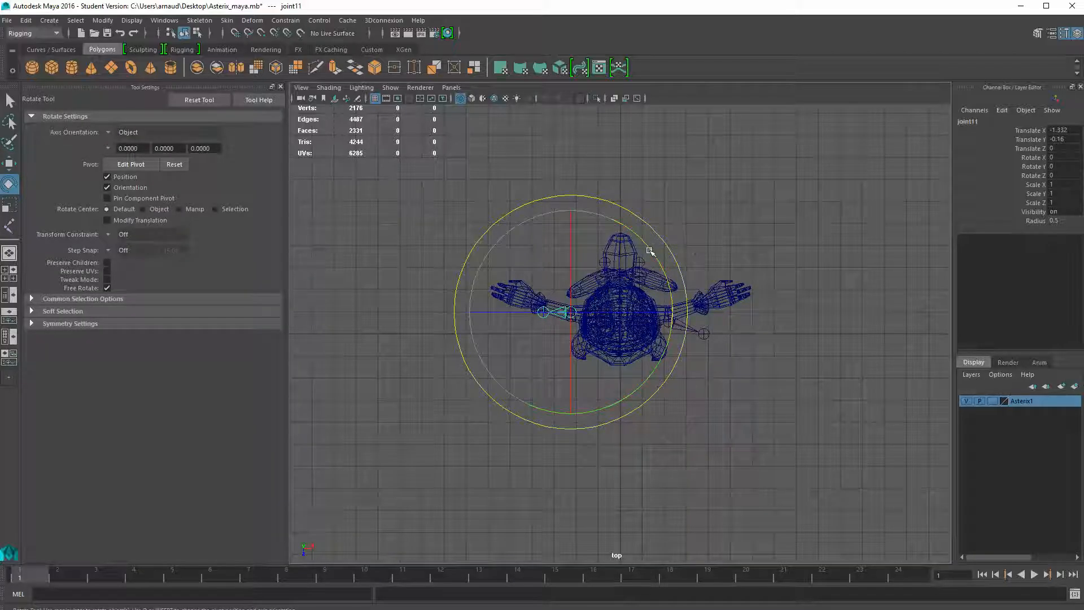
drag(649, 251, 663, 292)
key(space)
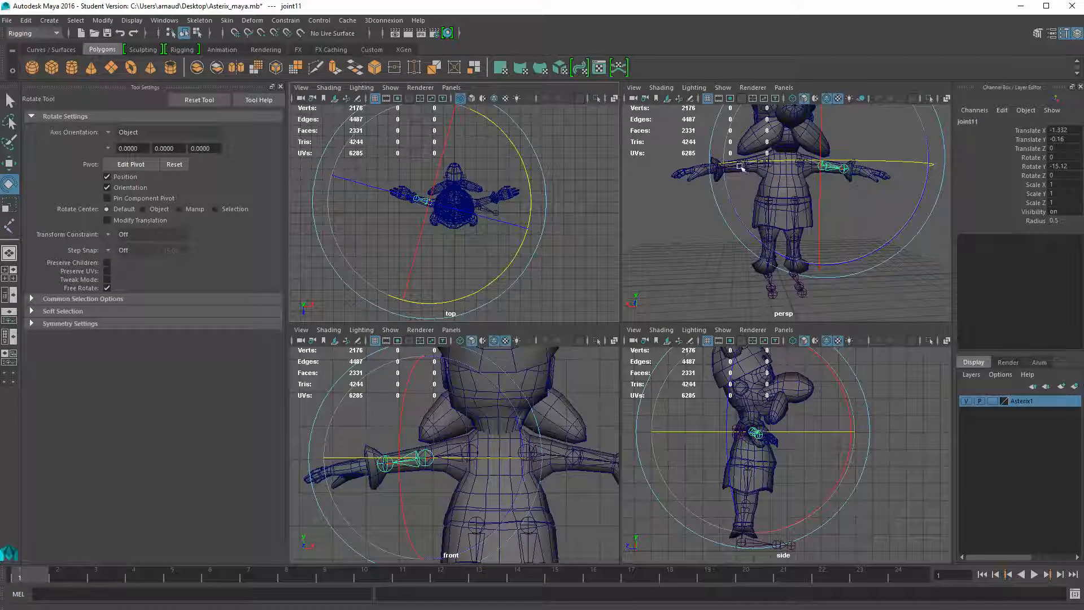
Rotate the elbow joint of the arm on the positive X side to about X -7.9, Y 37.6, Z -9.3 degrees
click(760, 166)
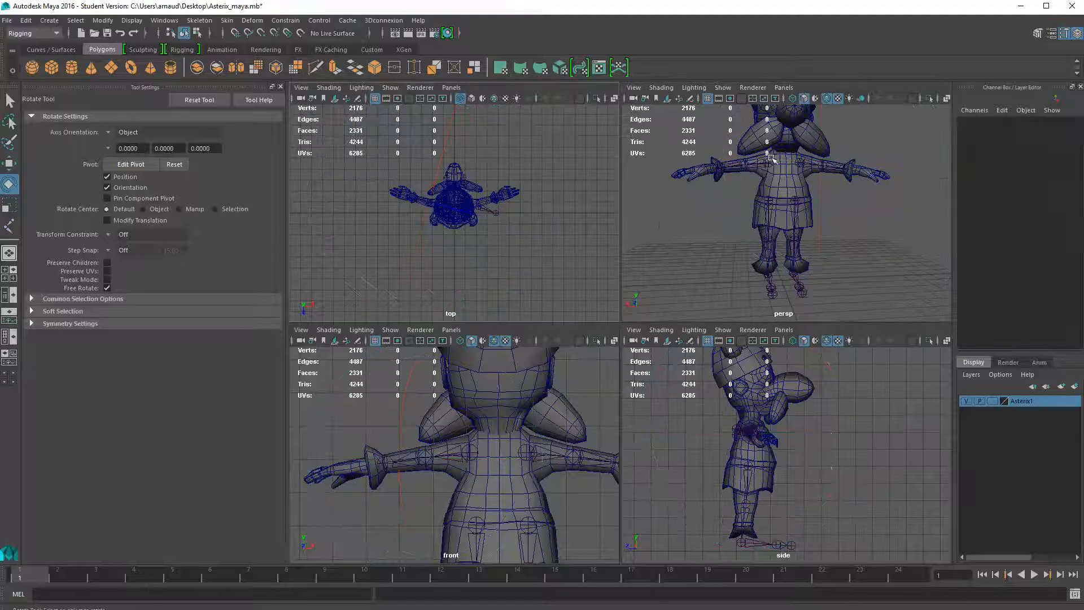
click(766, 164)
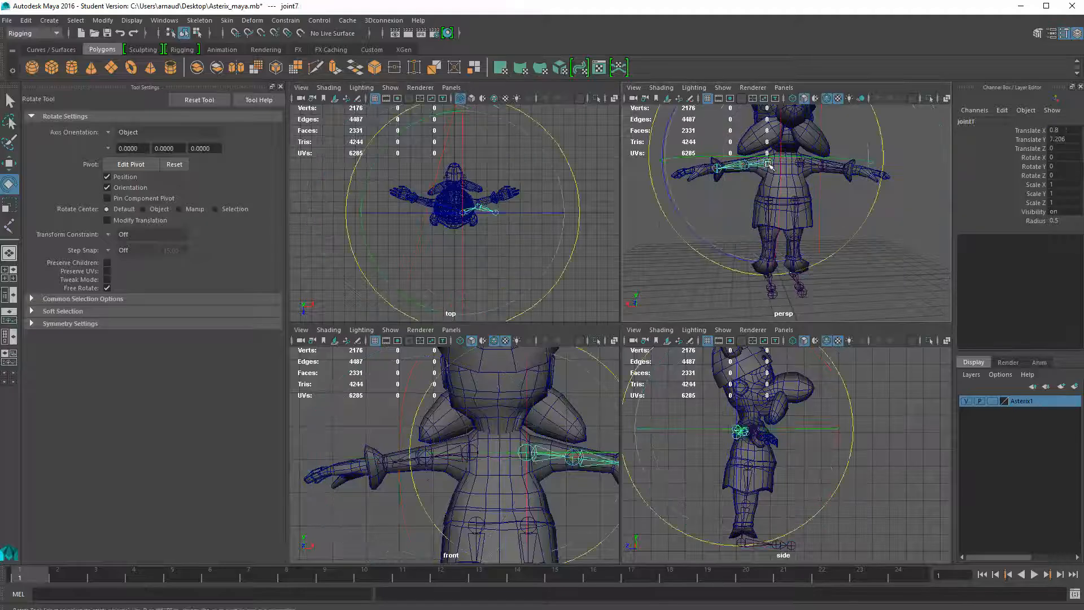
click(9, 163)
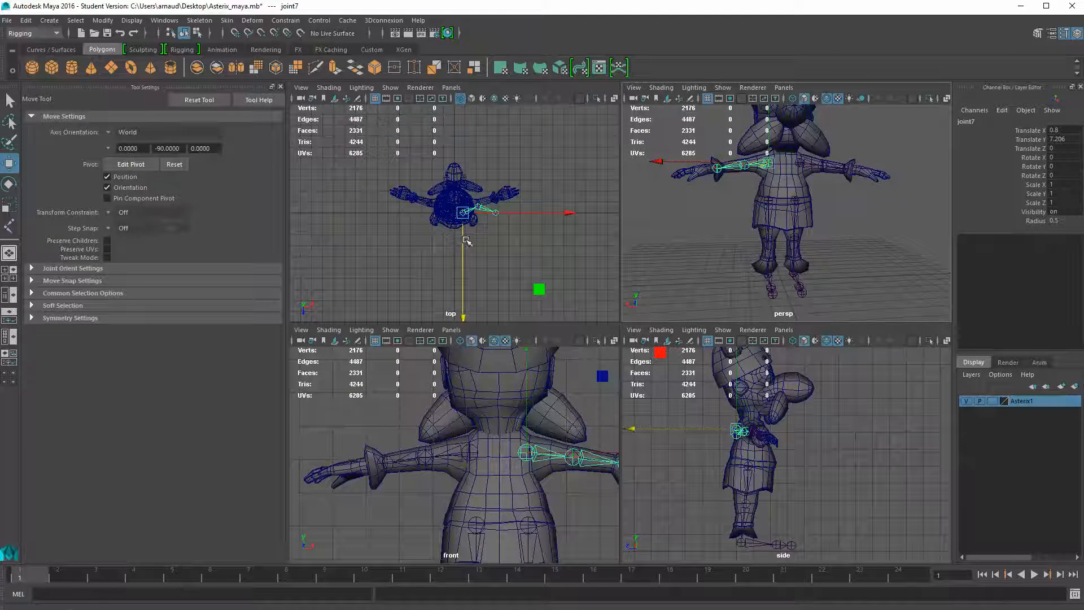
click(481, 209)
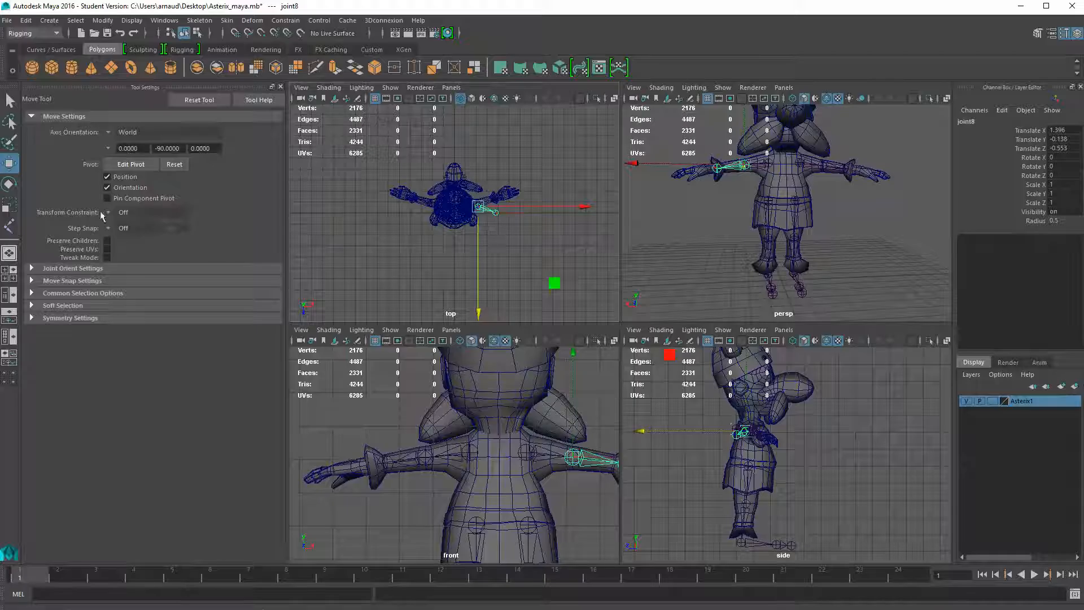
click(9, 184)
drag(576, 182, 552, 121)
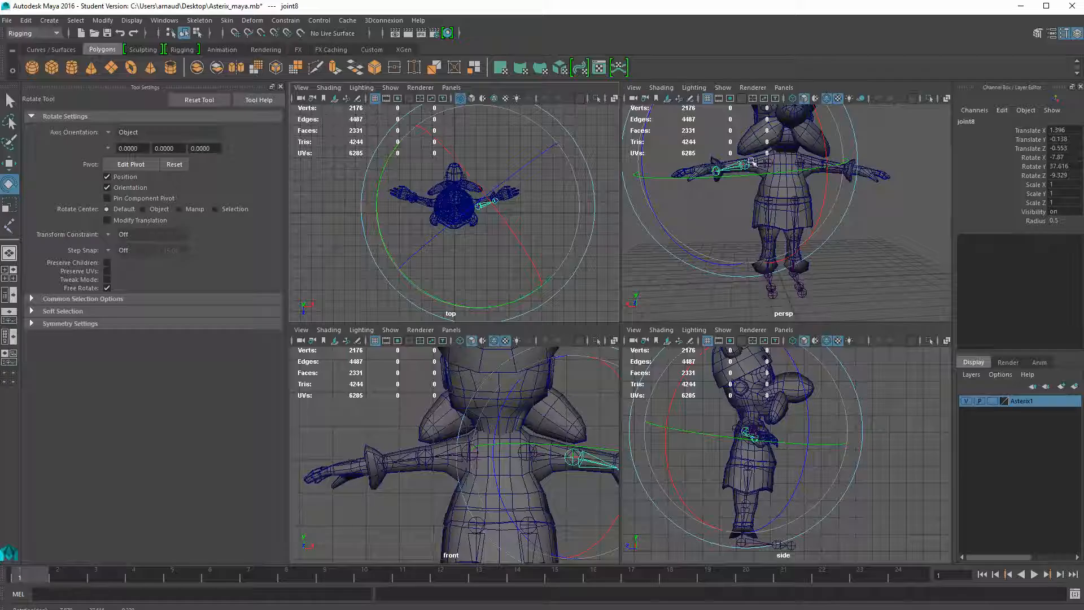
Move the shoulder joint of the positive X arm along Z to about -0.46
middle_click(768, 163)
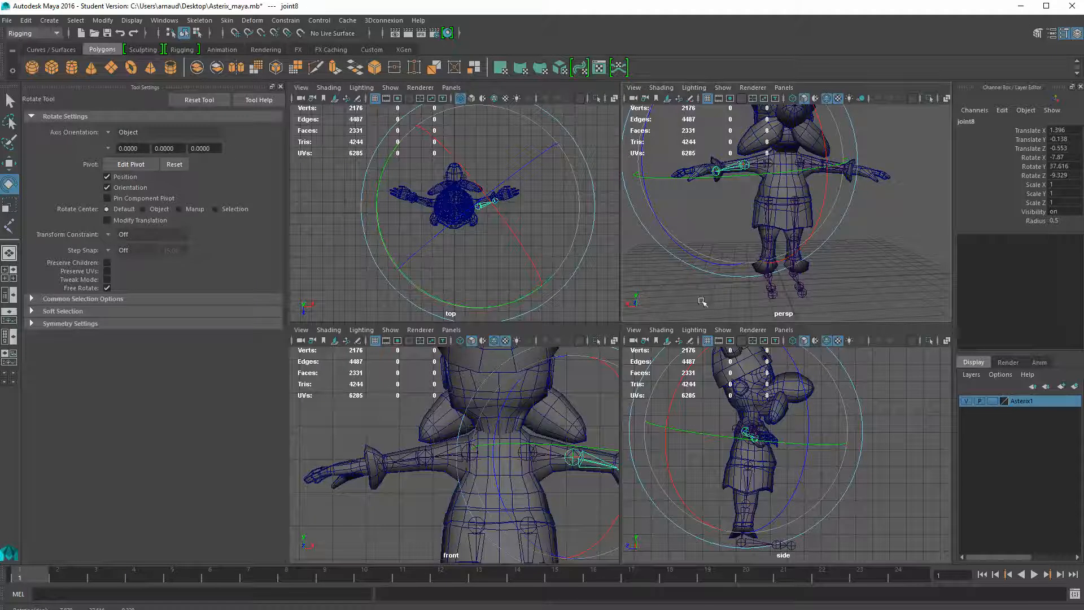
click(776, 164)
click(772, 164)
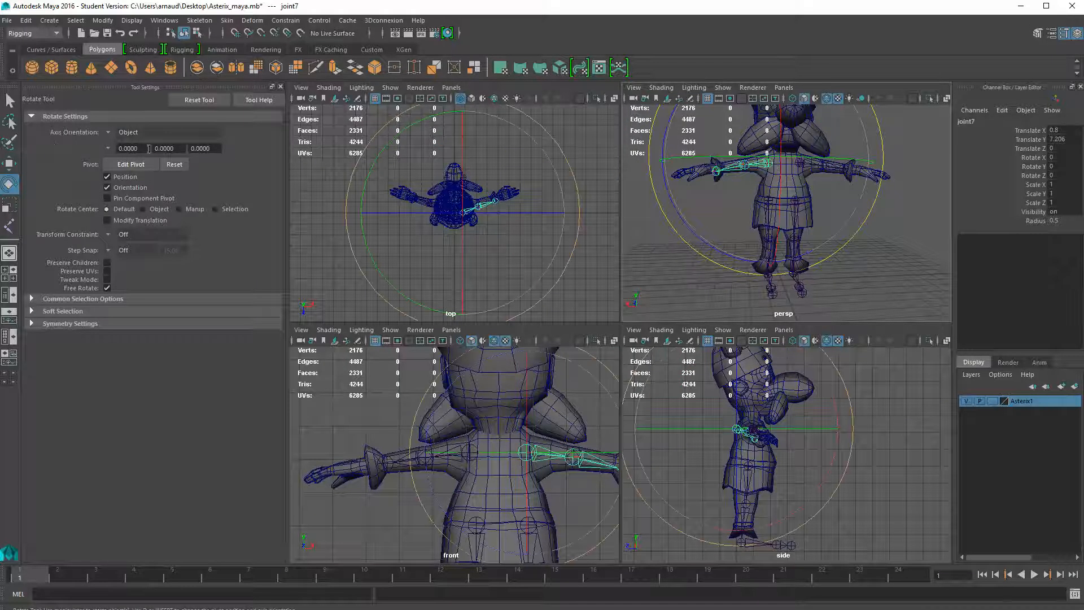
click(10, 163)
drag(463, 257, 463, 252)
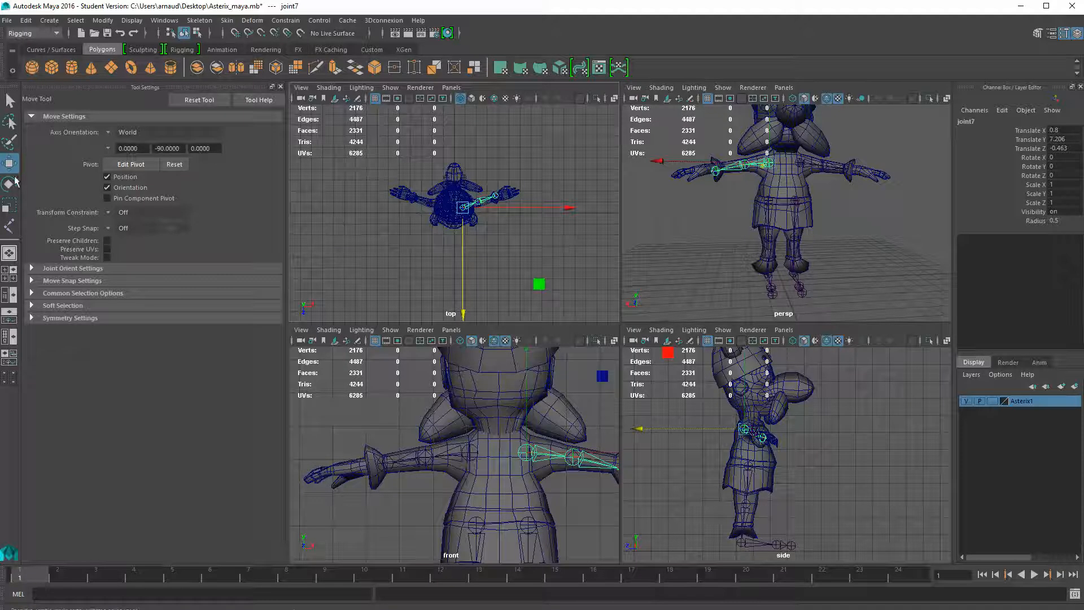
Adjust the positive X arm's elbow joint rotation to about X -3.6, Y 34.9, Z -0.7 degrees
click(10, 184)
click(479, 207)
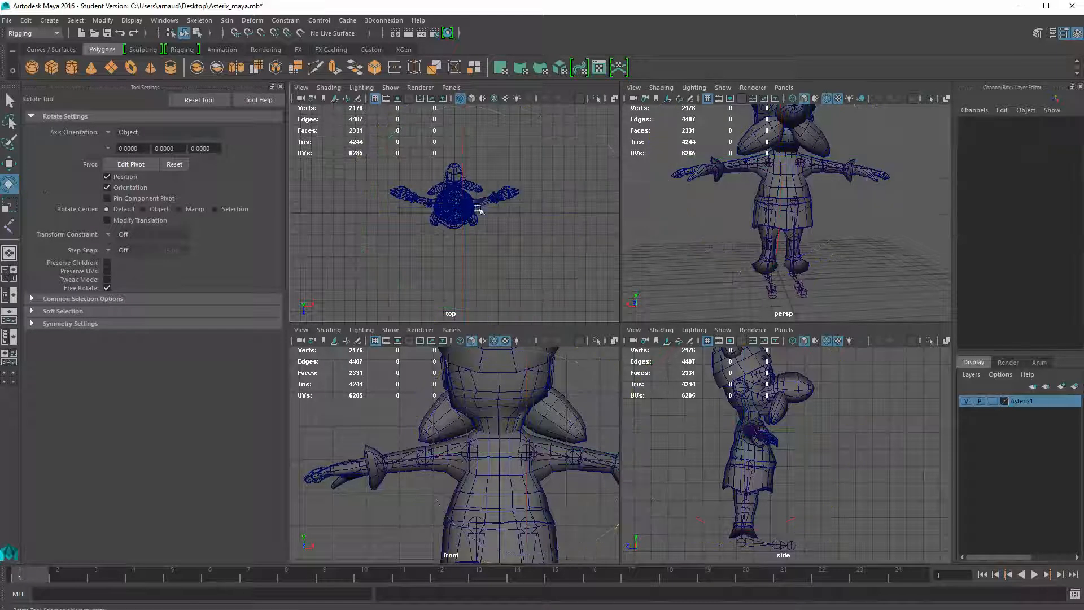
click(485, 204)
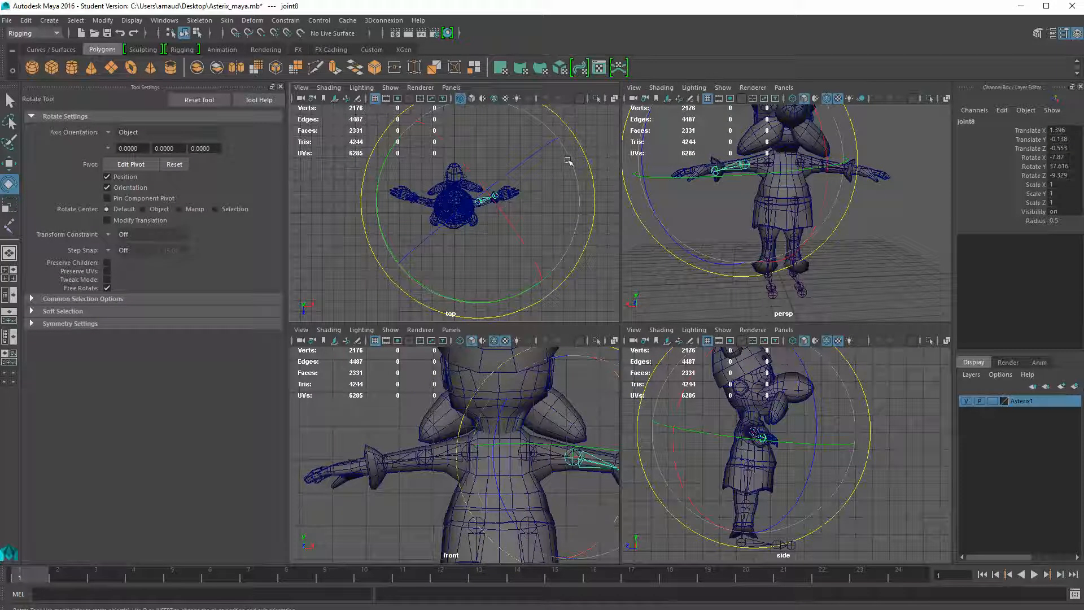
drag(570, 159, 571, 166)
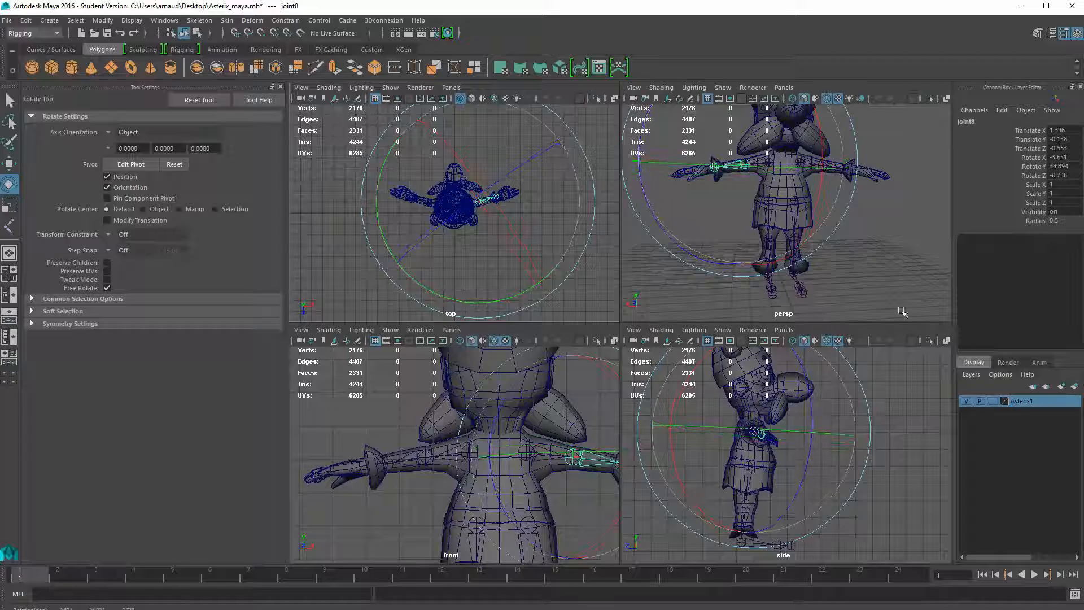